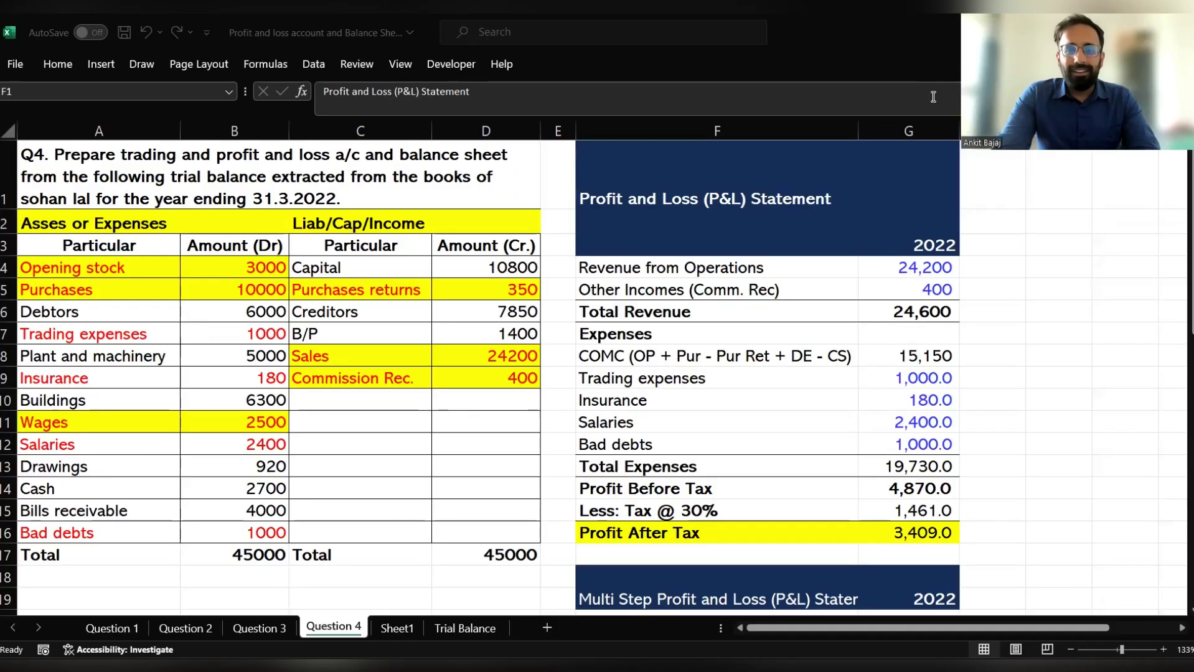
Review the completed Profit and Loss statement beside the Question 4 trial balance, down to the tax and profit rows.
left_click(785, 175)
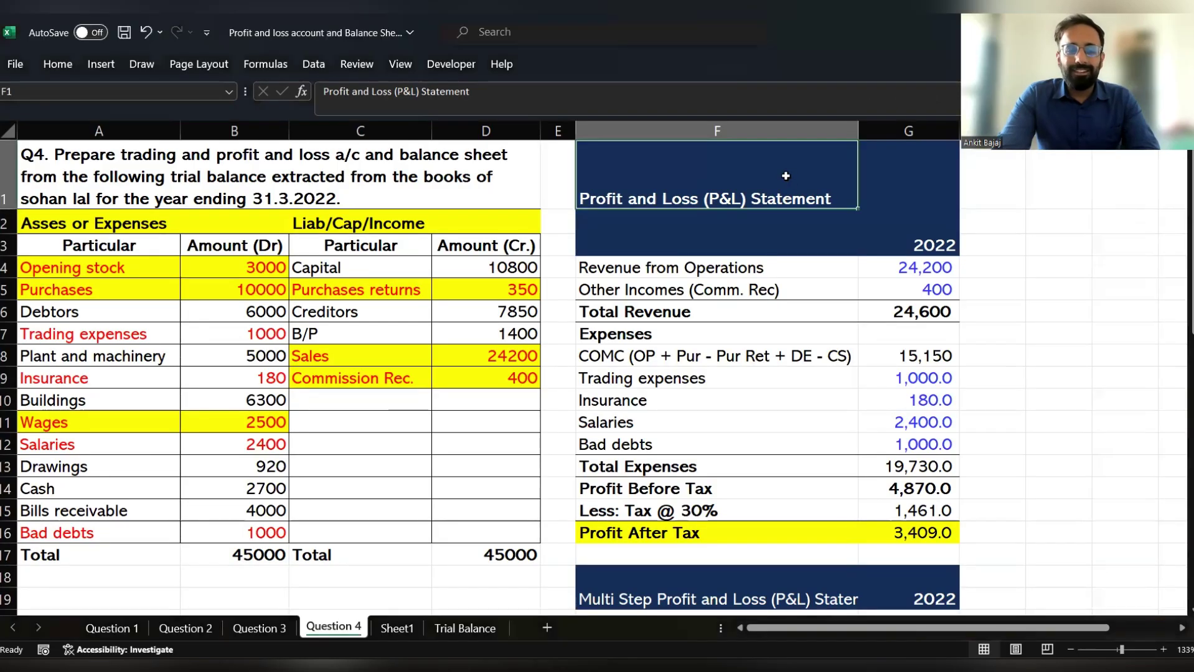
key("Left")
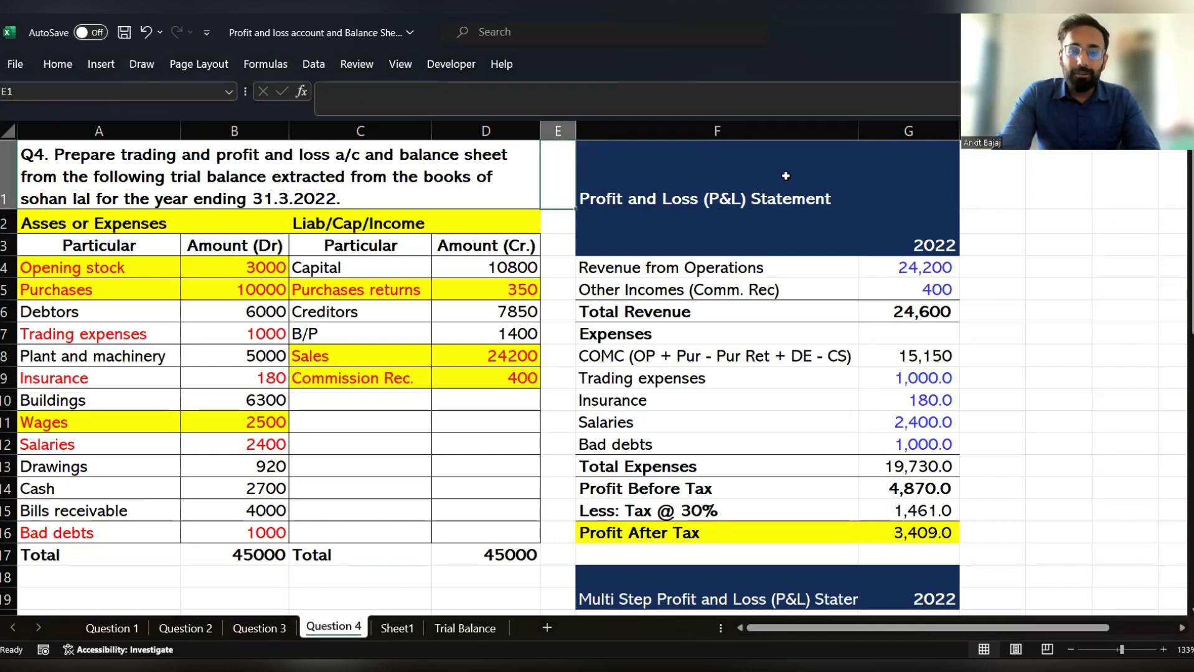
key("Down")
key("Down")
key("Down")
key("Down")
key("Down")
key("Down")
key("Down")
key("Down")
key("Down")
key("Down")
key("Down")
key("Down")
key("Down")
key("Down")
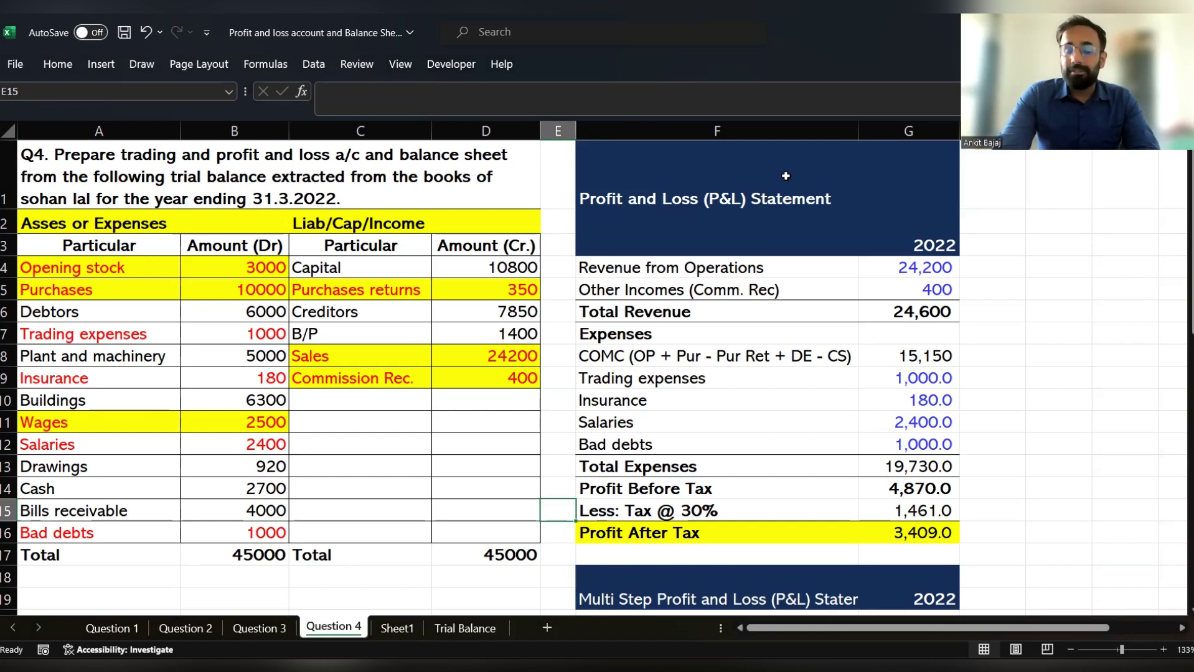
Widen column I in the empty area beside the Profit and Loss statement.
key("Right")
key("Right")
key("Right")
key("Right")
key("Right")
key("Right")
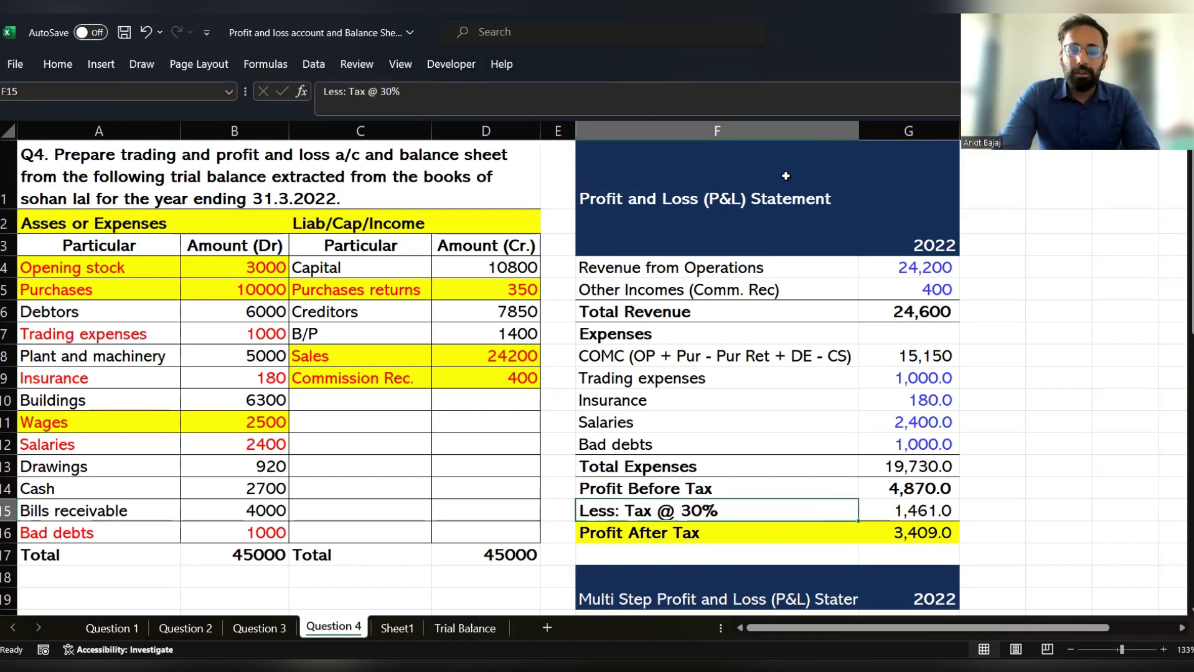
key("Right")
key("Right")
key("Right")
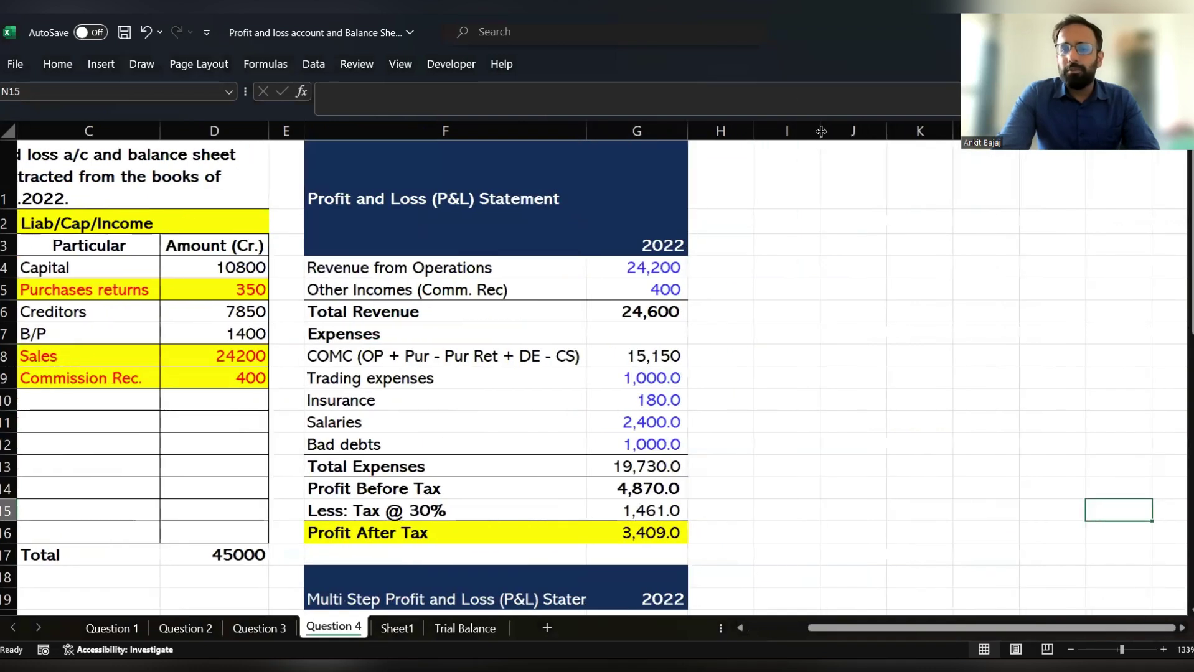
left_click_drag(820, 130, 830, 126)
left_click_drag(953, 131, 958, 140)
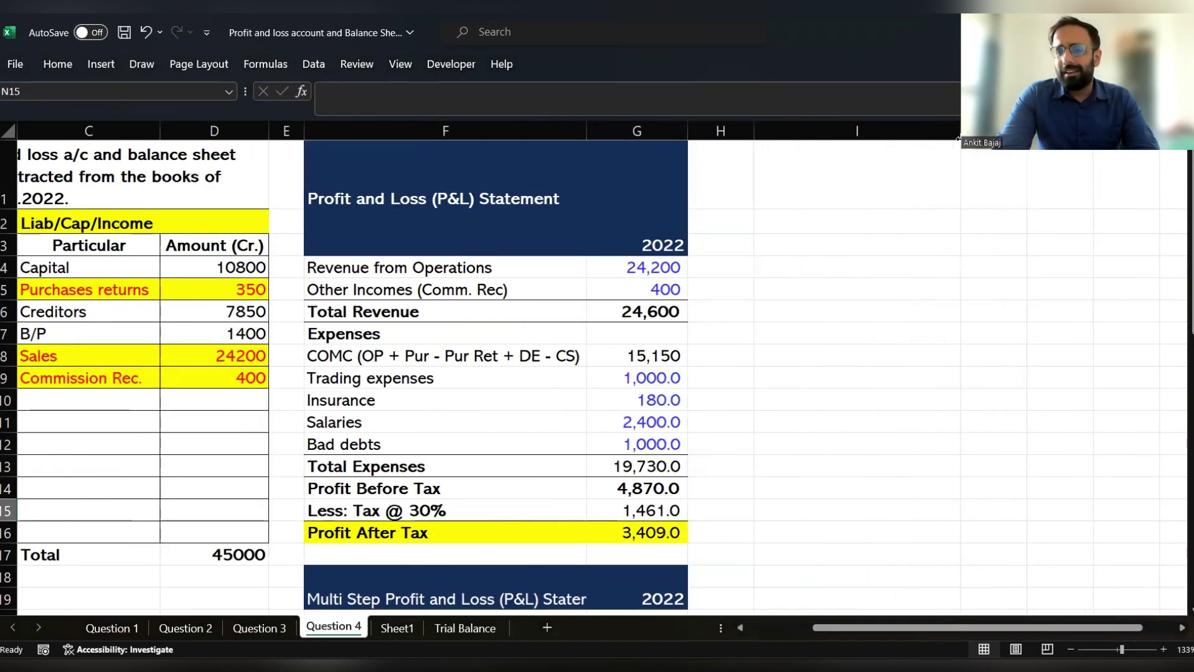
key("Right")
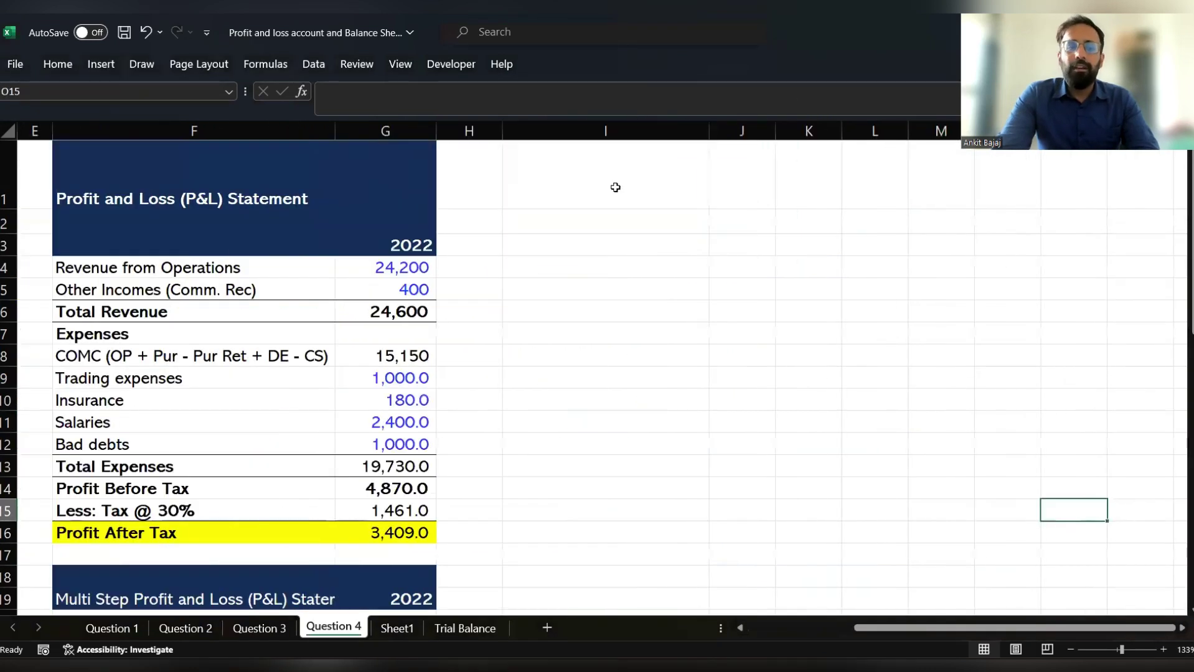
Copy the Profit and Loss statement's header cells F1:G1 to I1:J1.
left_click(388, 234)
key("Left")
key("Up")
key("Up")
key("shift+Down")
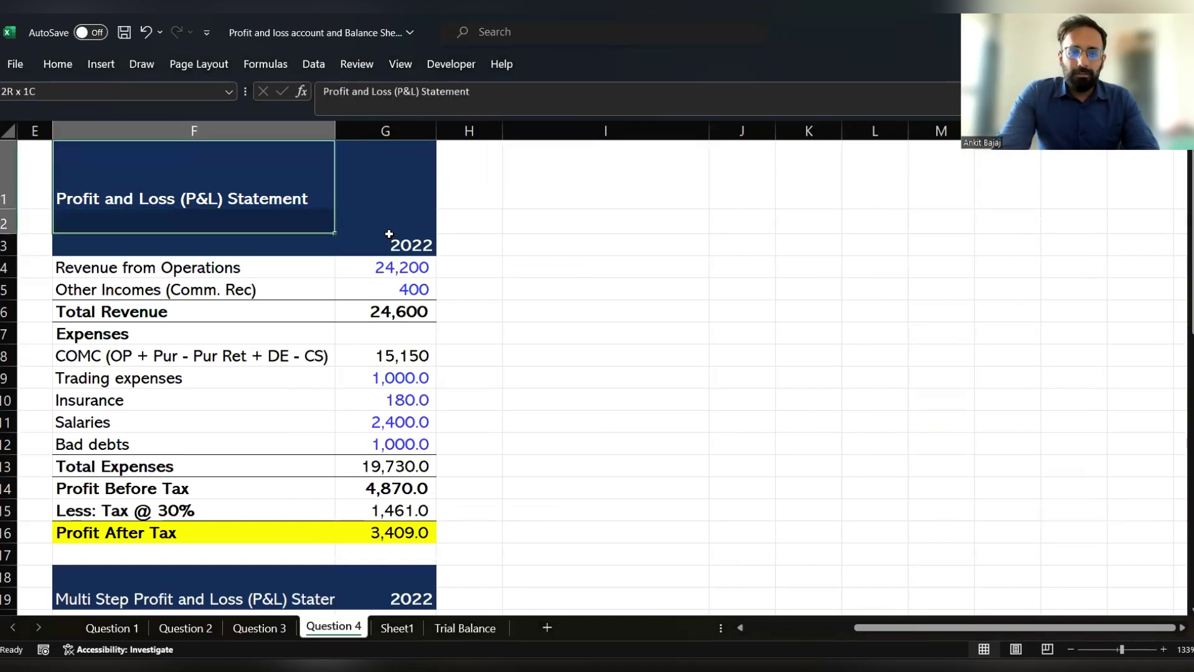
key("shift+Right")
key("shift+Up")
key("ctrl+c")
key("Right")
key("Right")
key("Right")
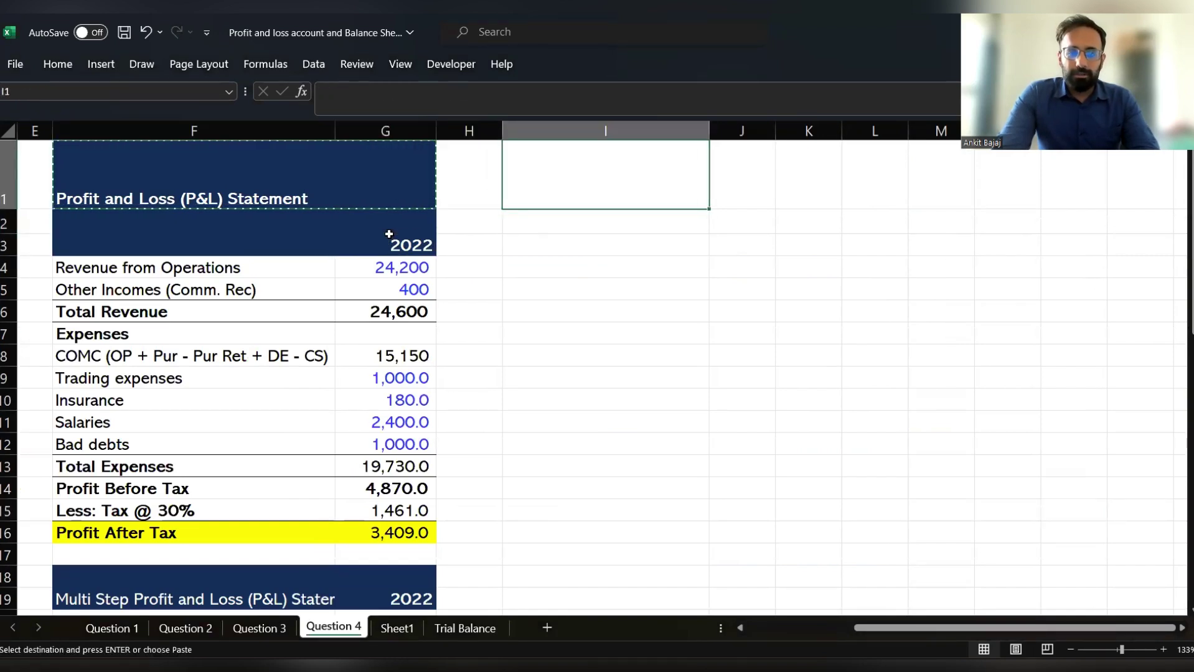
key("ctrl+v")
Retitle the copied header in I1 as "Balance Sheet".
key("Down")
key("Up")
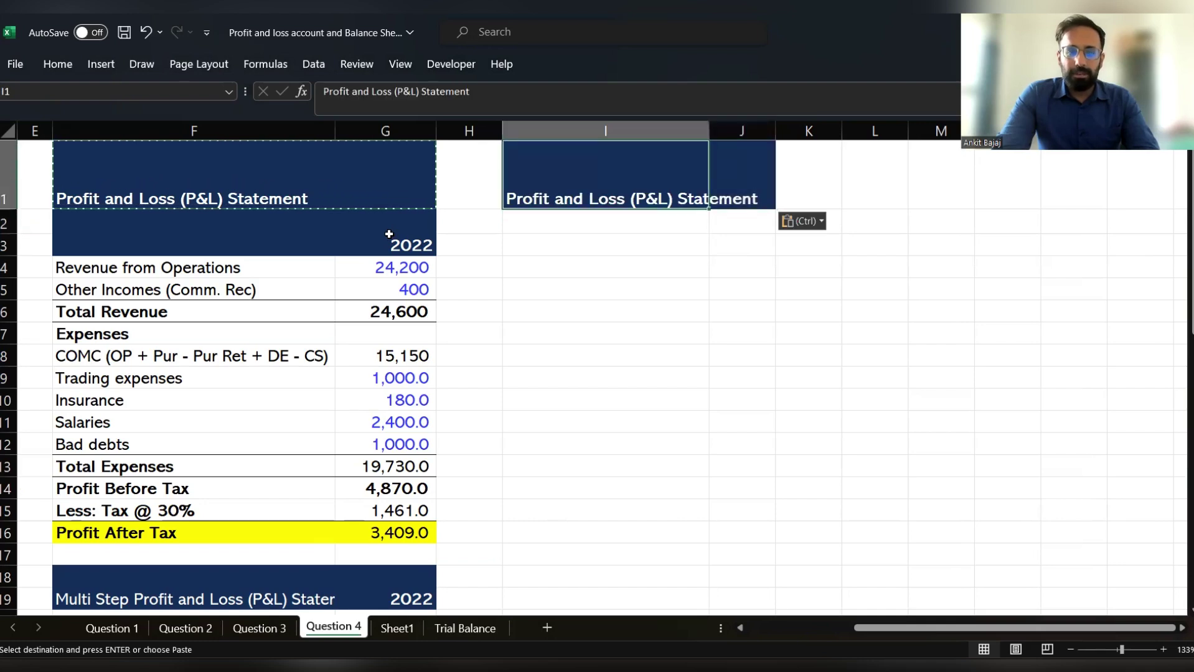
type("Bala")
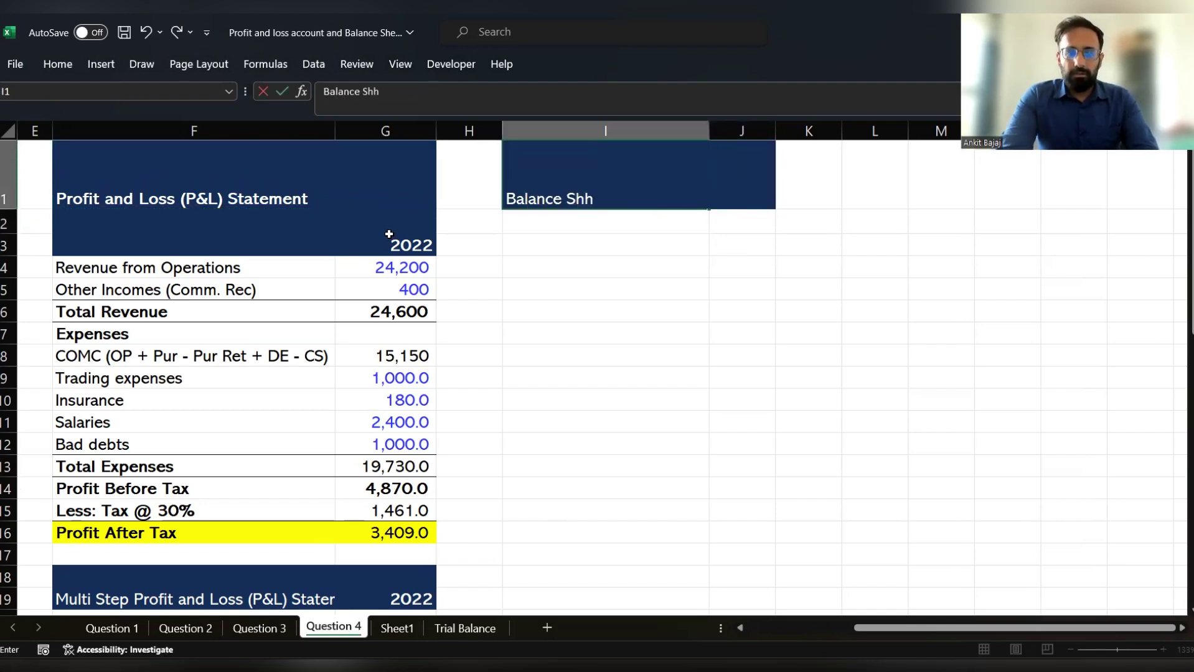
type("nce Sheet")
key("Return")
Enter a bold "Assets" heading in I2, directly under the Balance Sheet title.
key("Down")
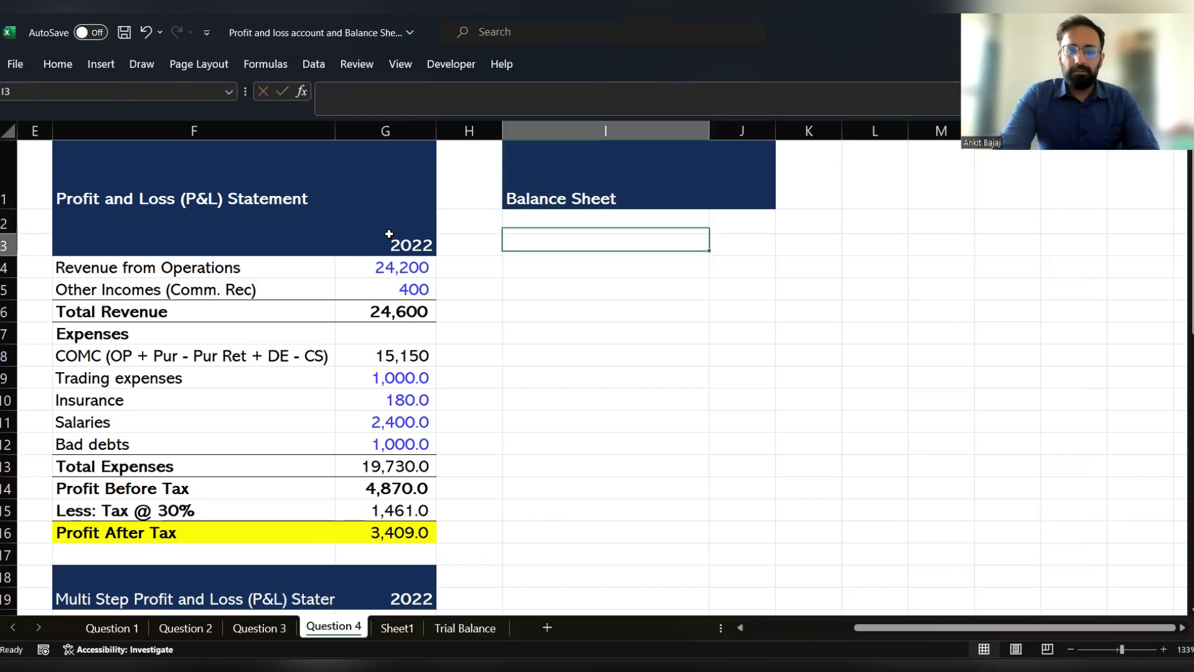
key("Up")
type("Assets")
key("Return")
key("Up")
key("ctrl+b")
Enter a bold "Equity and Liablity" heading in I10, leaving empty rows below Assets.
key("Down")
key("Down")
key("Down")
key("Down")
key("Down")
key("Down")
key("Down")
key("Down")
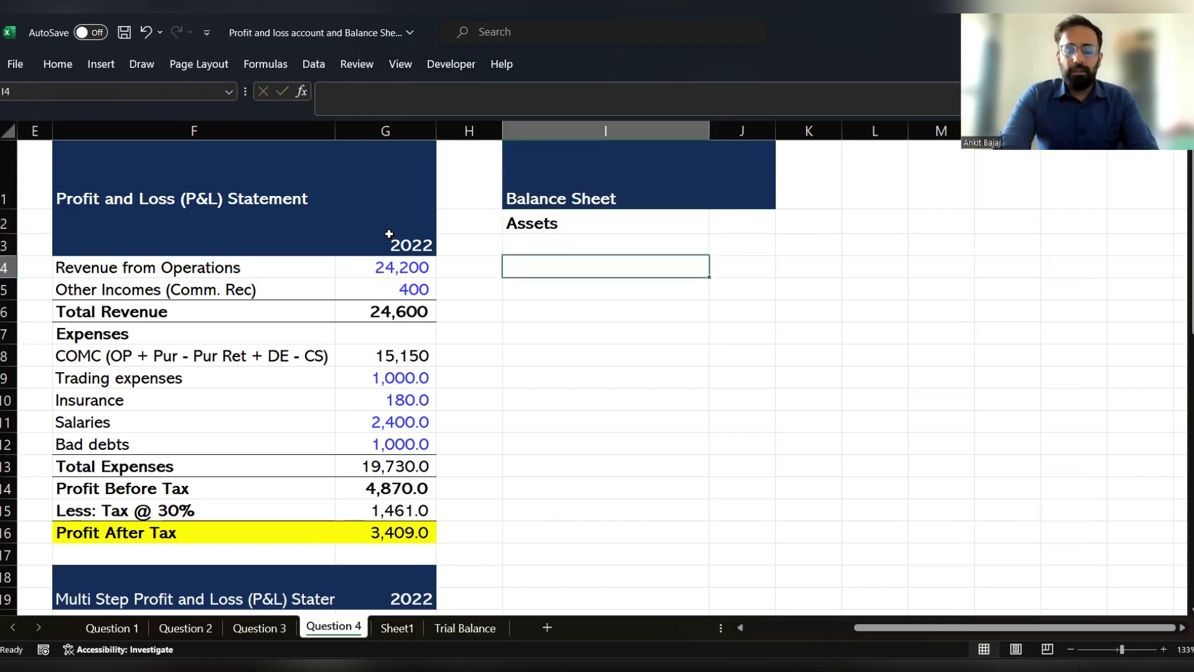
key("Up")
key("Up")
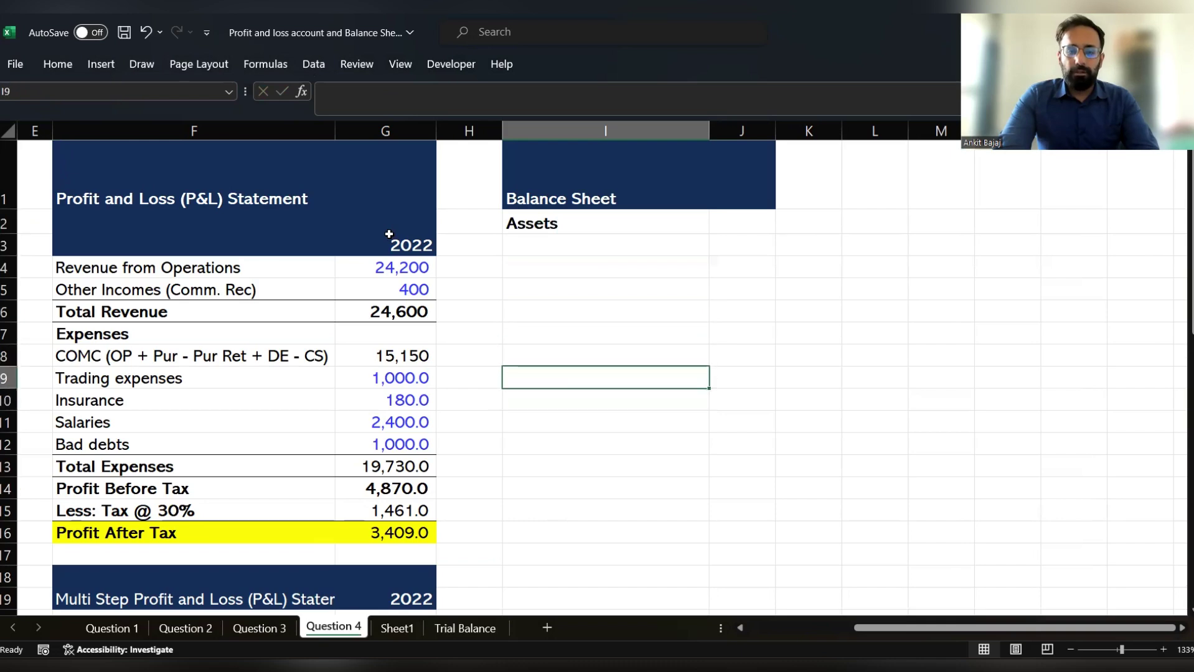
key("Down")
key("Down")
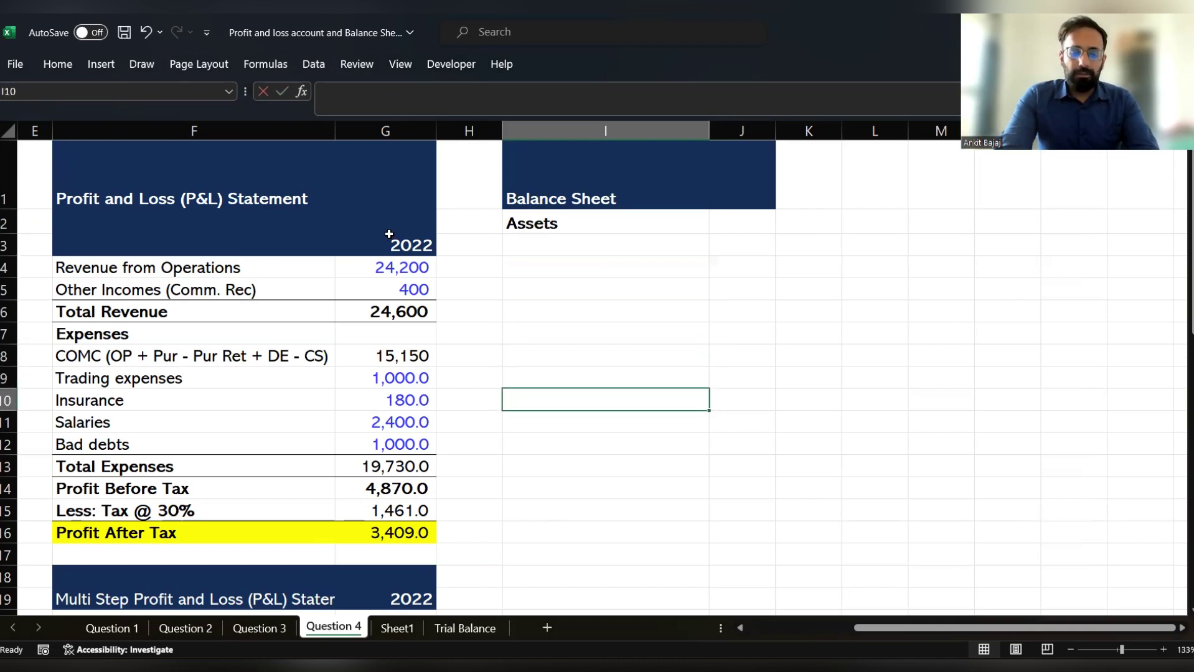
type("Equity and Liab")
key("Return")
key("Up")
key("ctrl+b")
Enter the column heading "Amount" in J2 beside Assets.
key("Up")
key("Up")
key("Up")
key("Up")
key("Up")
key("Up")
key("Up")
key("Up")
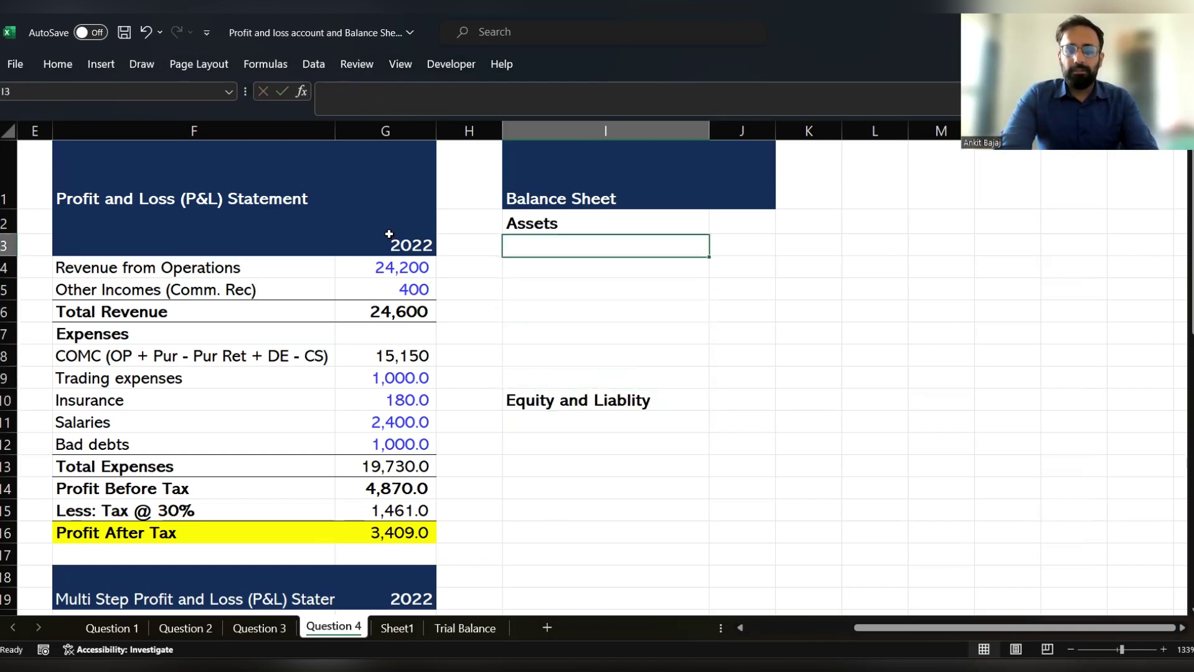
key("Right")
type("Amooun")
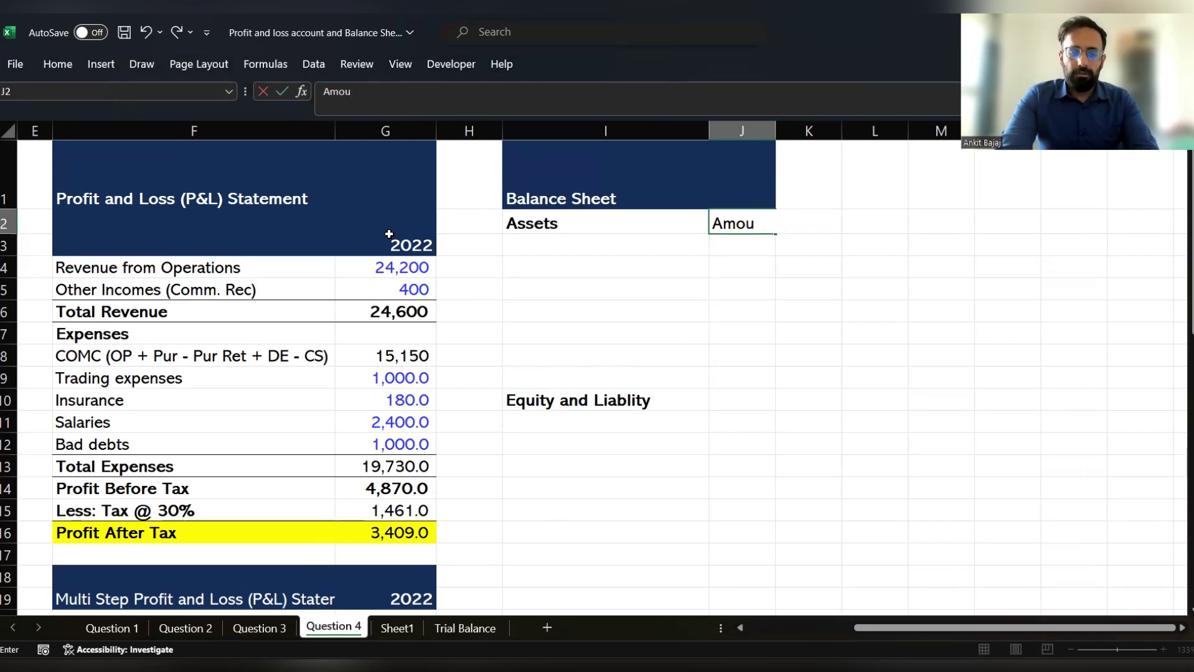
type("nt")
key("Return")
Copy the Amount heading to J10 beside the Equity and Liablity heading.
key("Up")
key("ctrl+c")
key("Down")
key("Down")
key("Down")
key("Down")
key("Down")
key("Down")
key("Down")
key("Down")
key("ctrl+v")
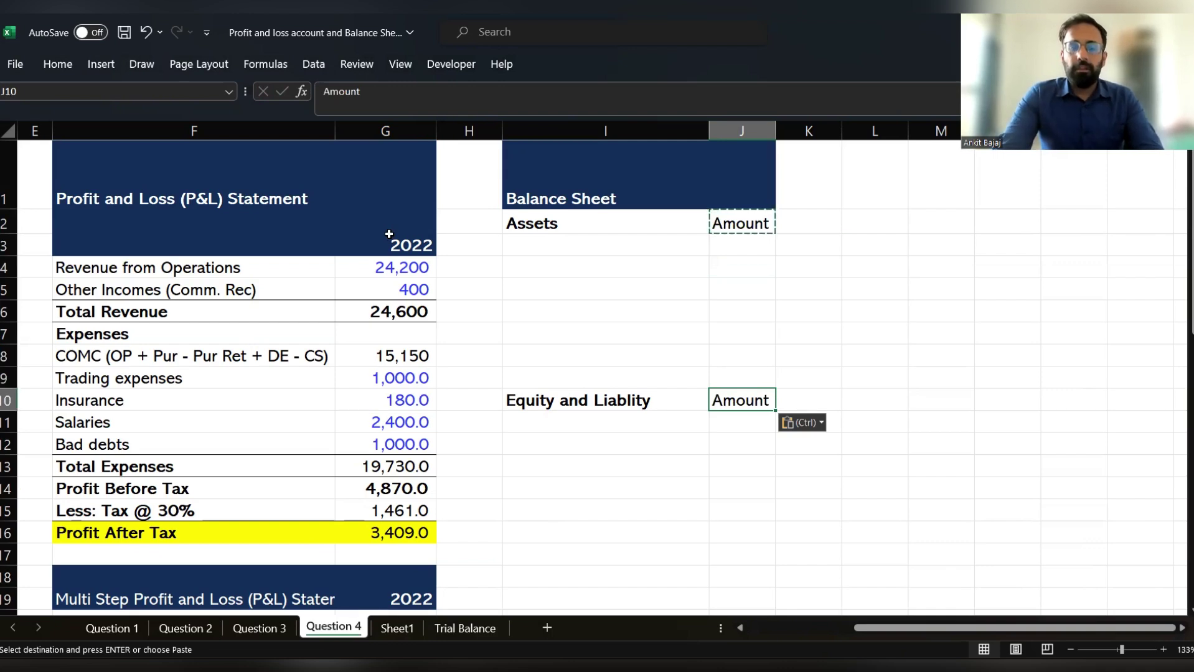
Examine the credit and debit particulars of the trial balance for items that belong in the balance sheet.
left_click(272, 269)
key("Left")
key("Left")
key("Left")
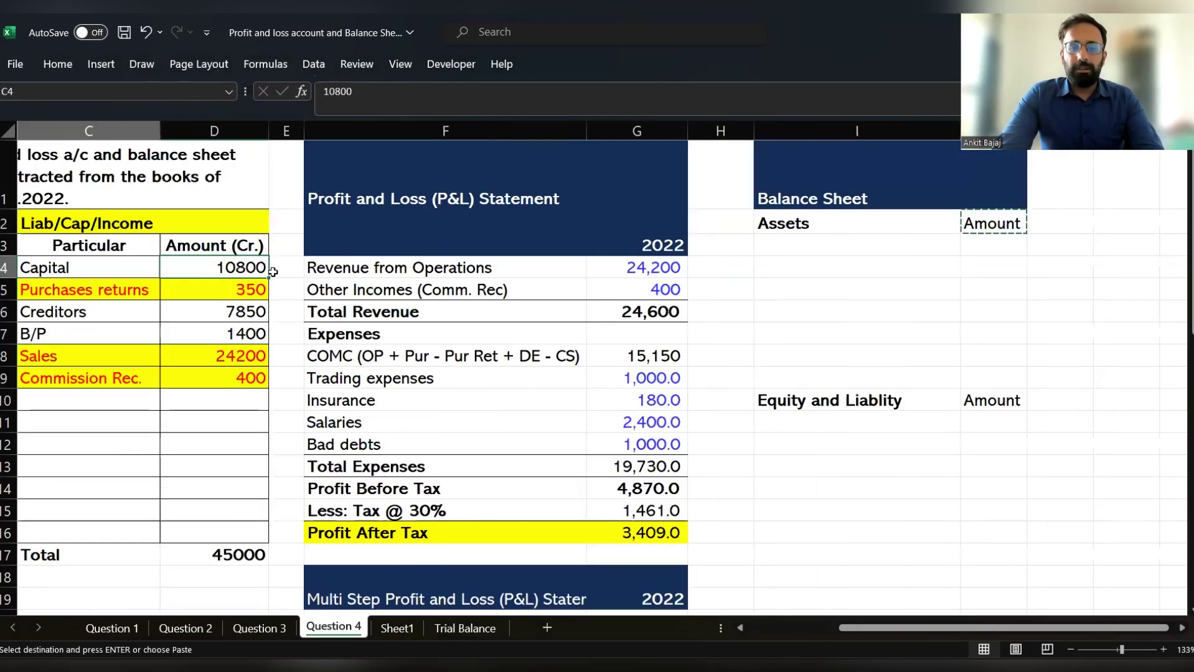
key("Left")
key("Left")
left_click_drag(316, 266, 361, 424)
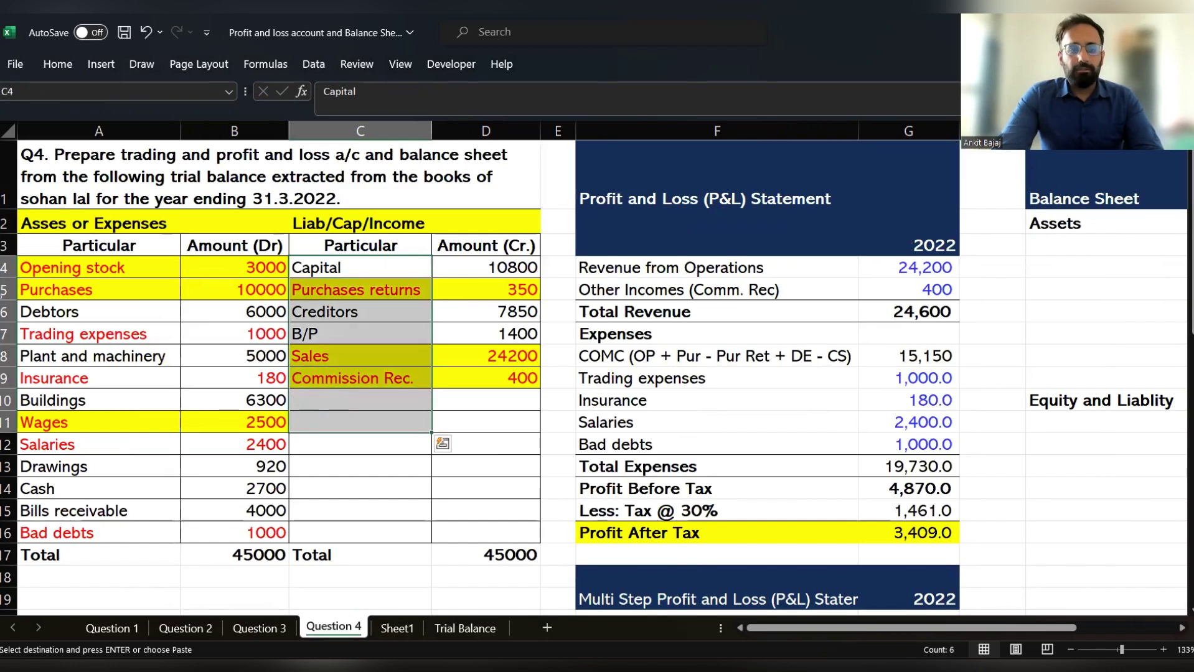
left_click_drag(48, 276, 62, 489)
Examine the trial balance's debit items from Debtors down to Bills receivable to identify the assets.
key("Up")
key("Down")
key("Down")
key("Down")
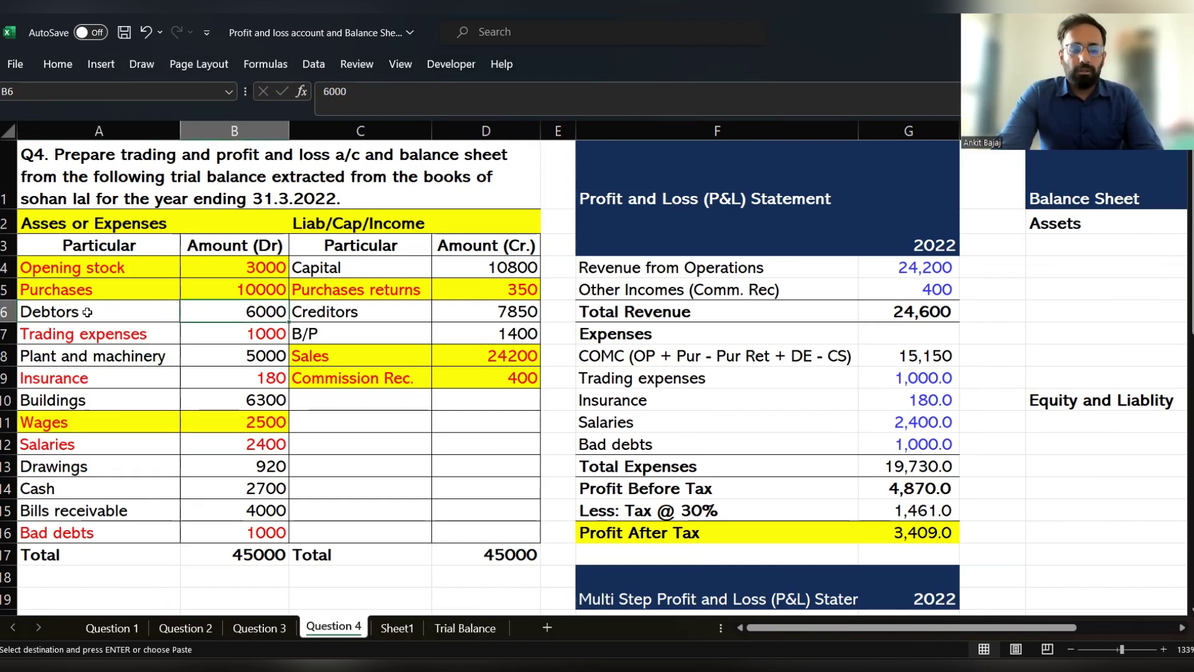
key("shift+Right")
key("ctrl+v")
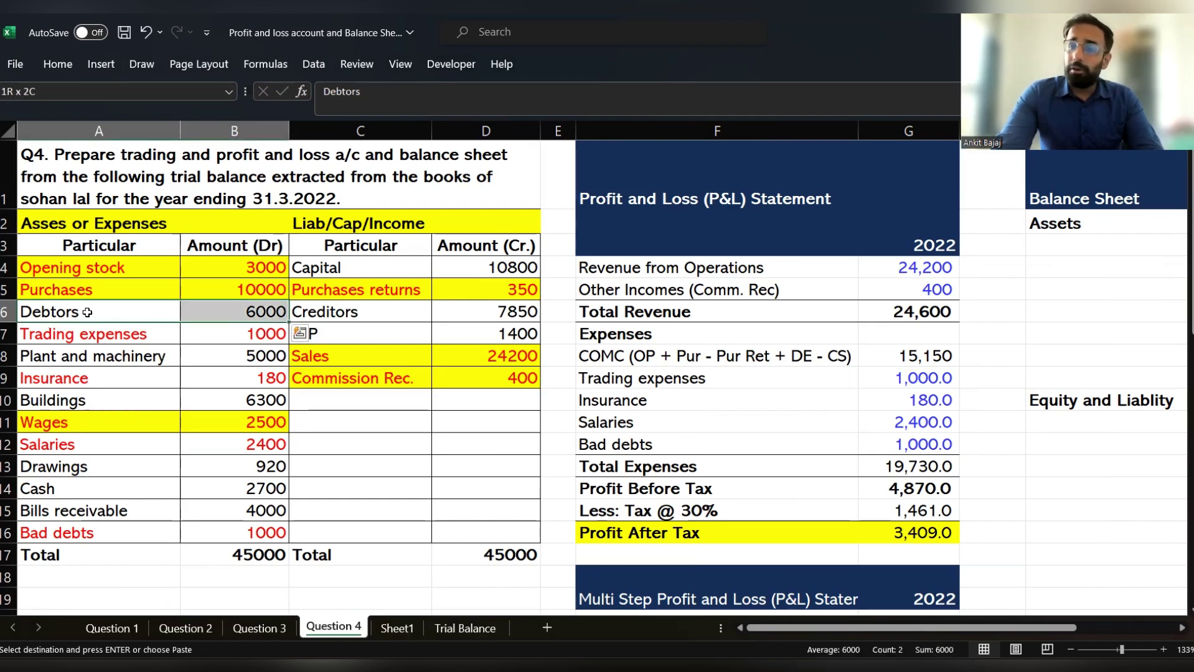
key("Right")
key("Right")
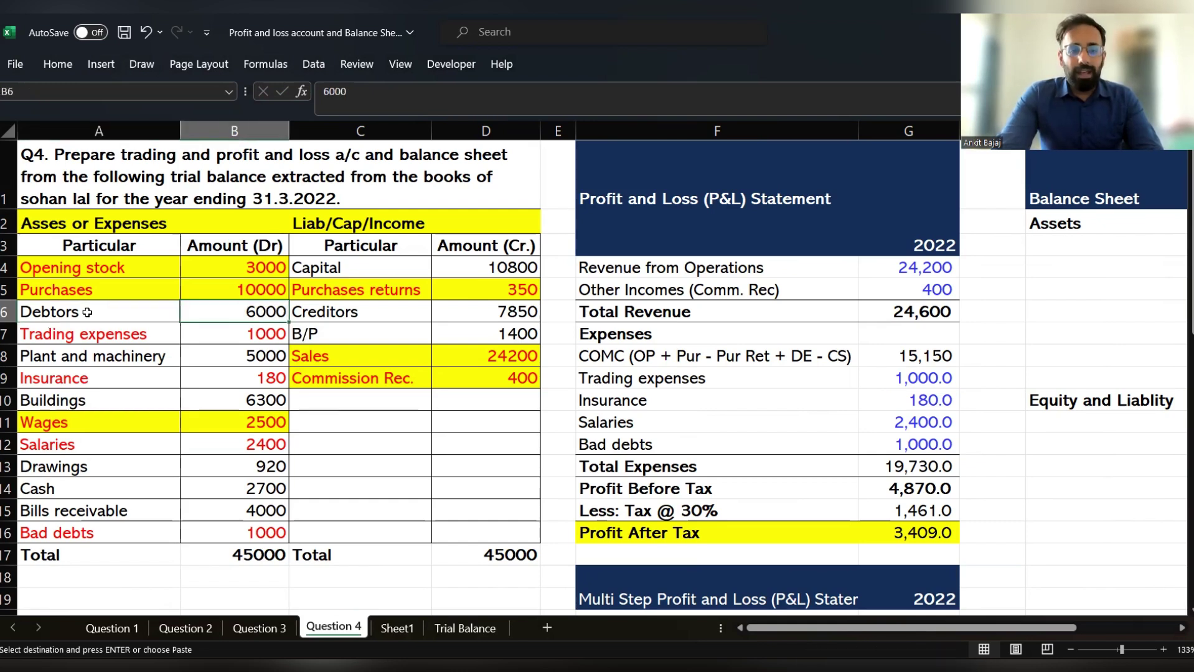
key("Left")
key("Left")
key("Down")
key("Down")
key("Down")
key("Down")
key("Down")
key("Down")
key("Down")
key("Down")
key("Down")
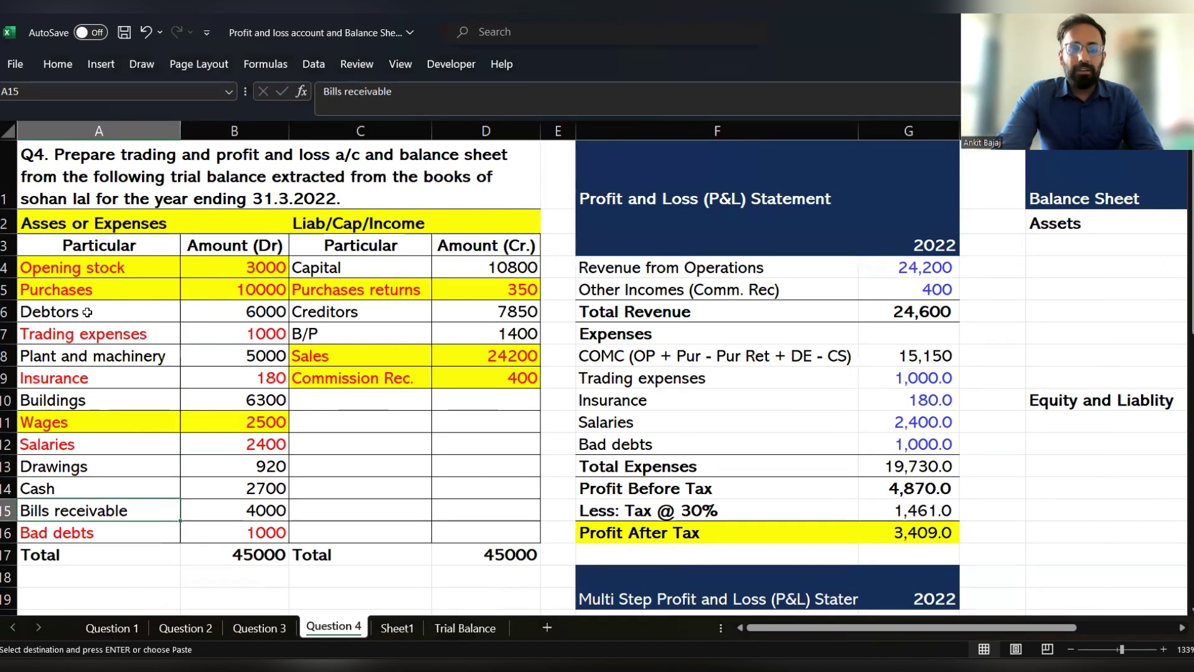
Enter a bold "Non Current Assets" subheading in I3 under Assets.
key("Right")
key("Right")
key("Right")
key("Right")
key("Right")
key("Right")
key("Right")
key("Right")
key("Right")
key("Right")
key("Right")
key("Right")
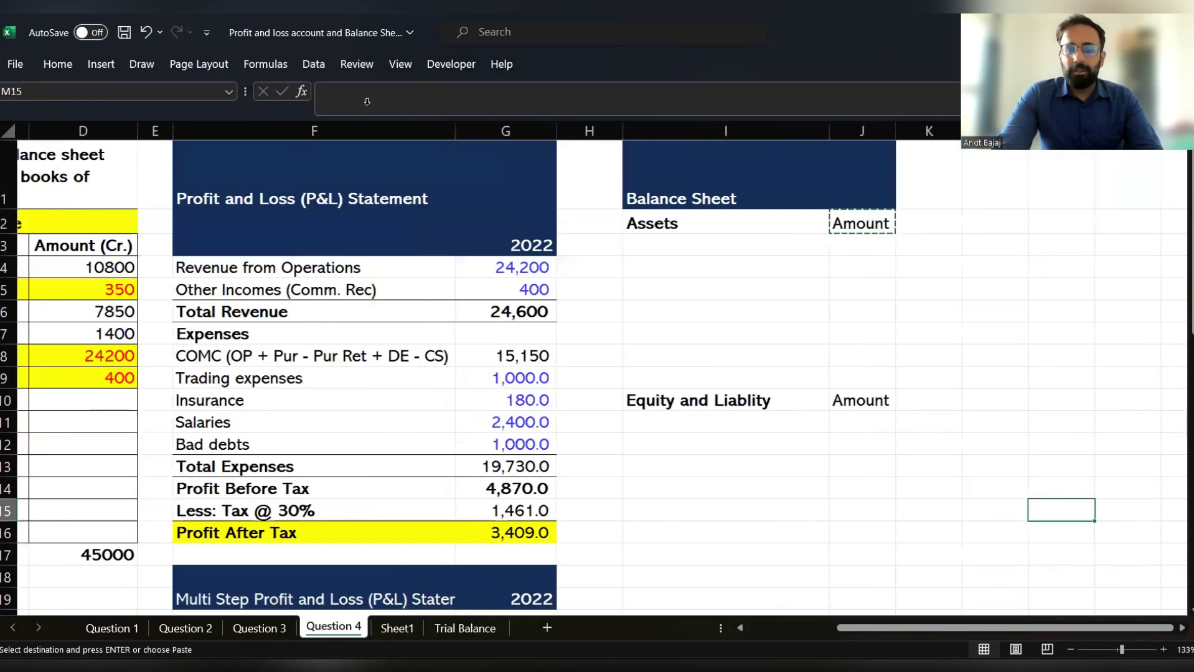
left_click(661, 241)
type("N")
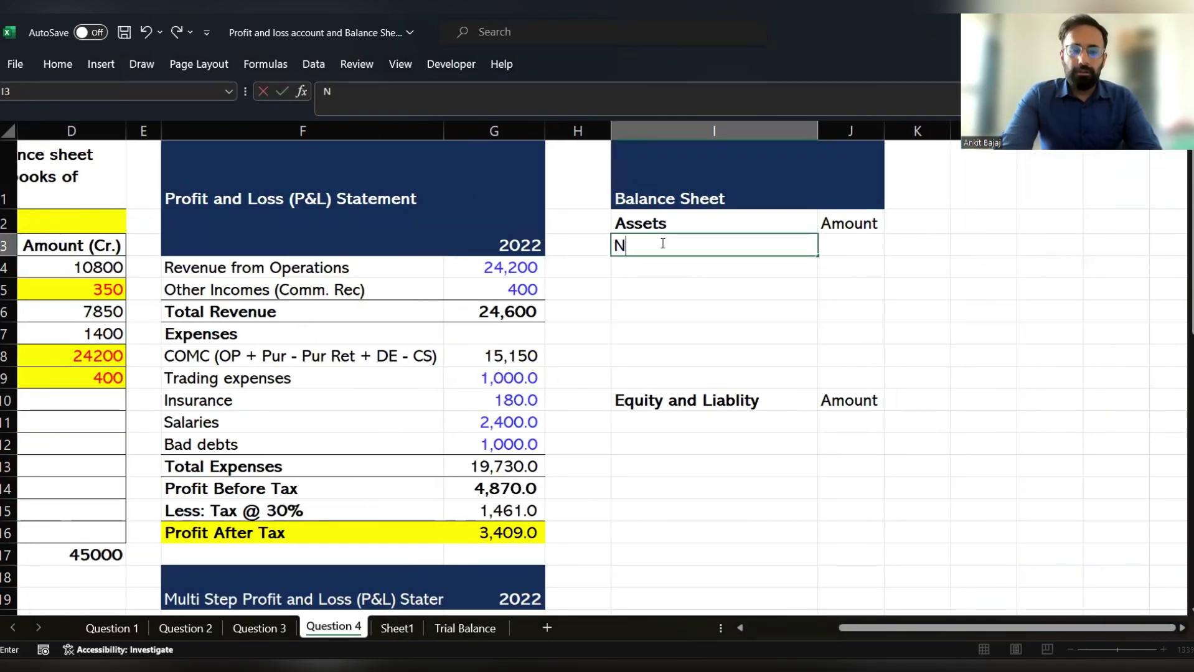
type("on Current Asset")
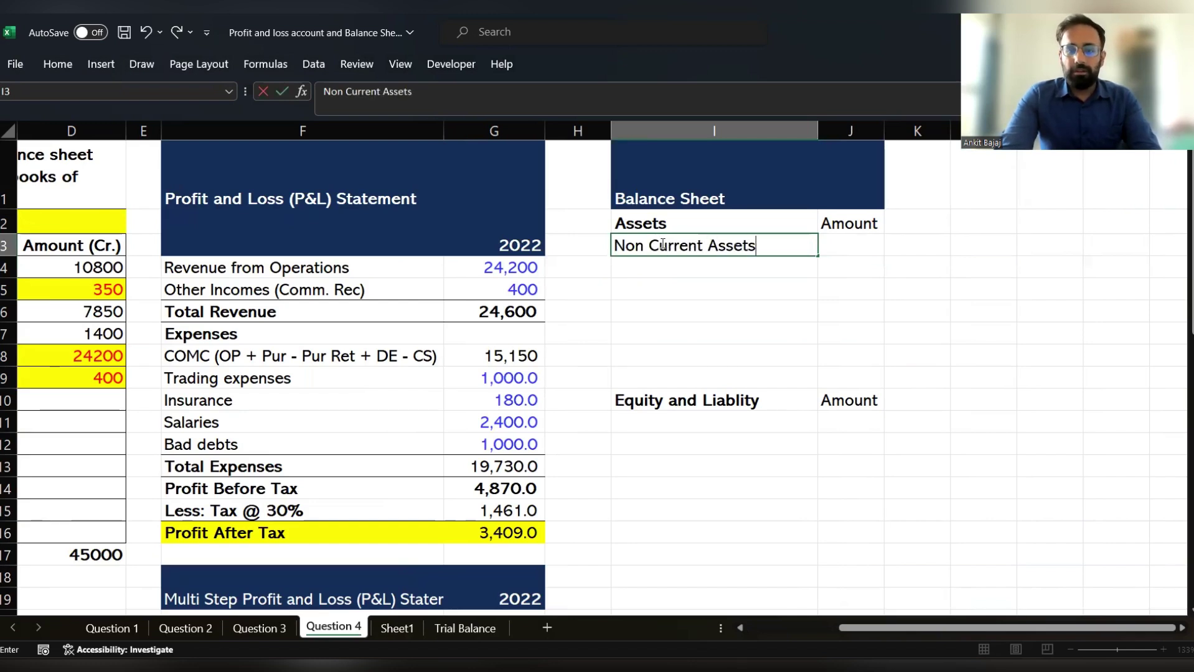
type("s")
key("Return")
key("Return")
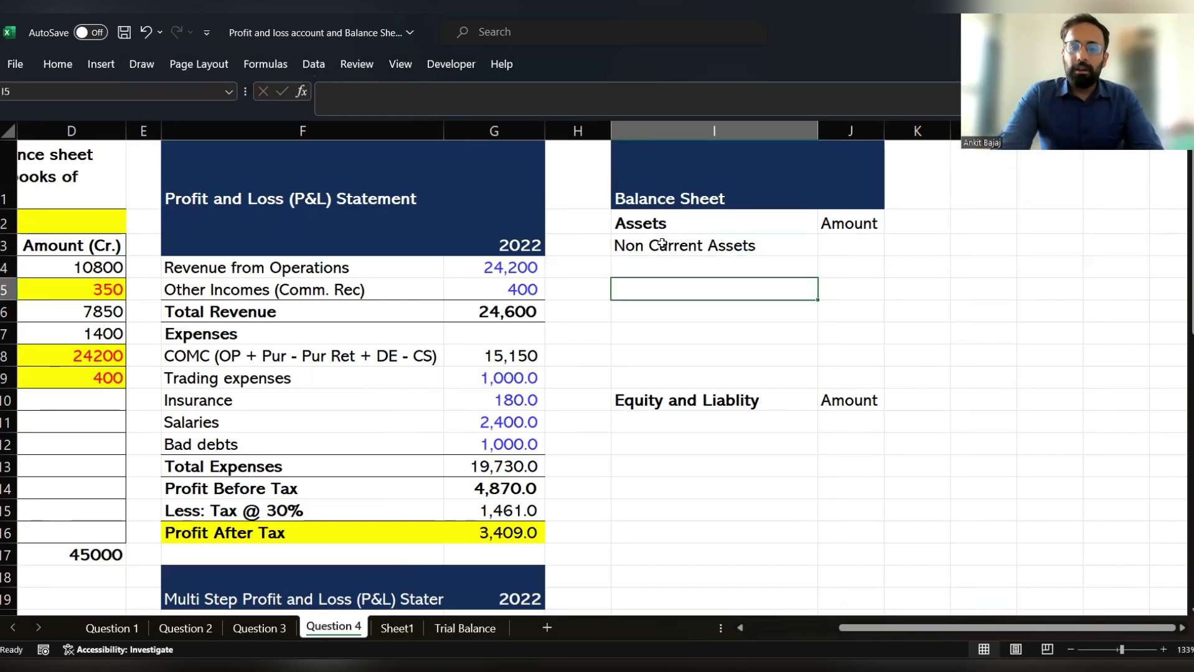
key("Up")
key("Up")
key("ctrl+b")
key("Return")
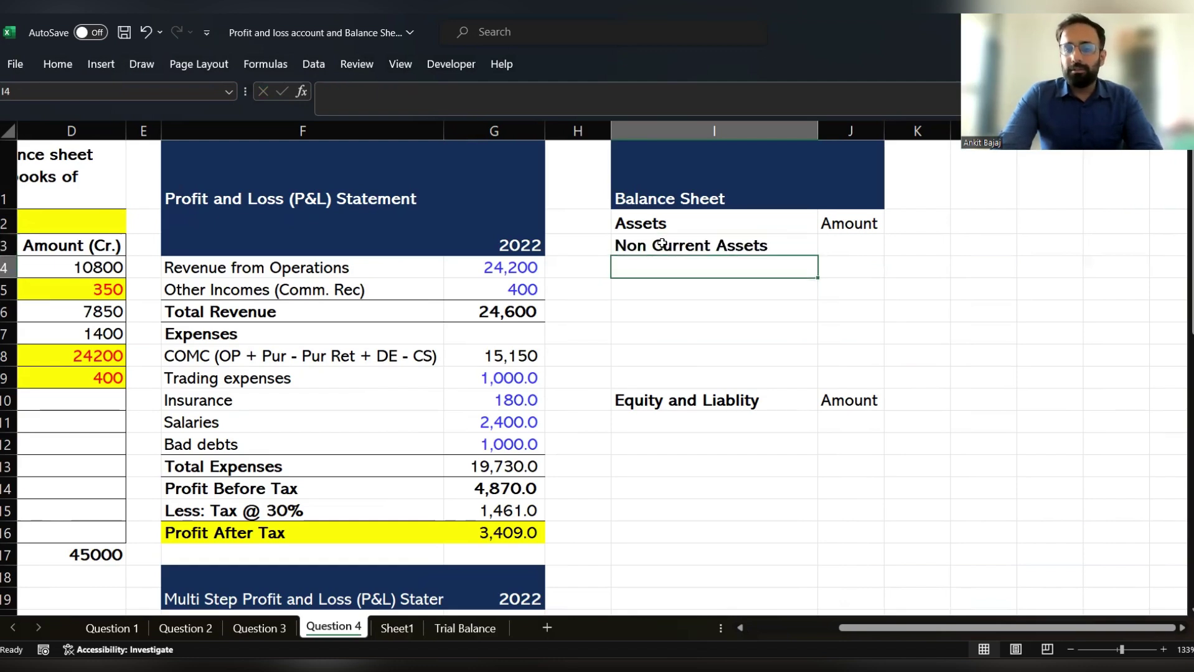
Link I4:J4 under Non Current Assets to the trial balance's Plant and machinery label and amount, using +A8.
type("+")
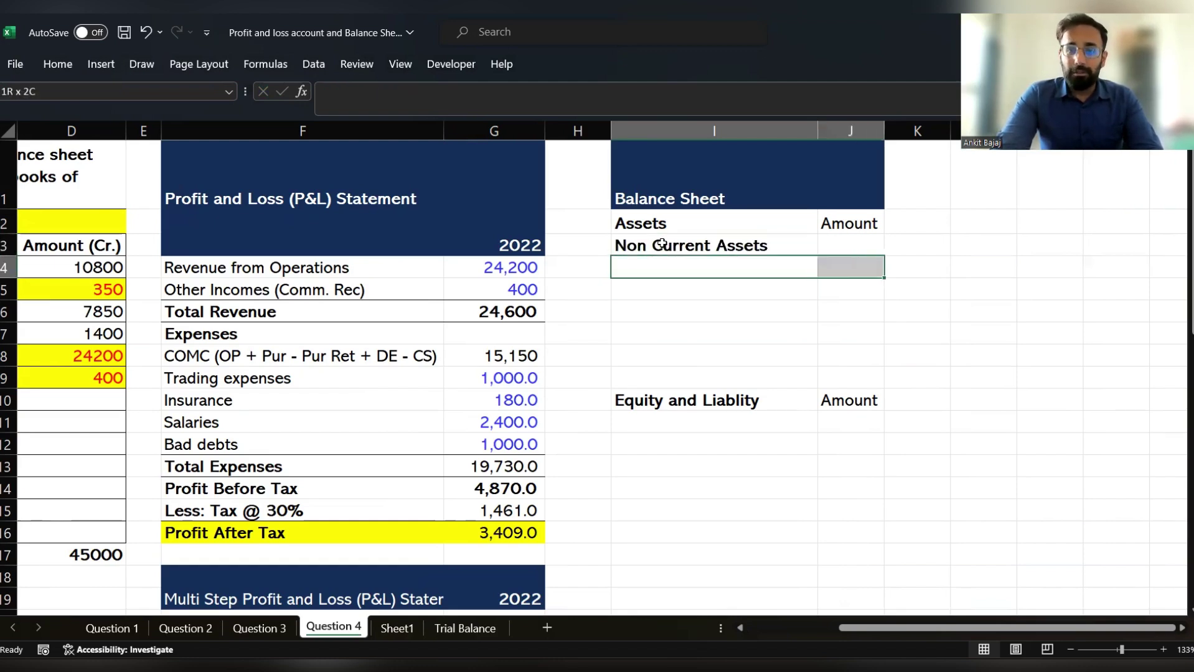
key("Left")
key("Left")
key("Left")
key("Left")
key("Left")
key("Left")
key("Left")
key("Left")
key("Down")
key("Down")
key("Down")
key("Down")
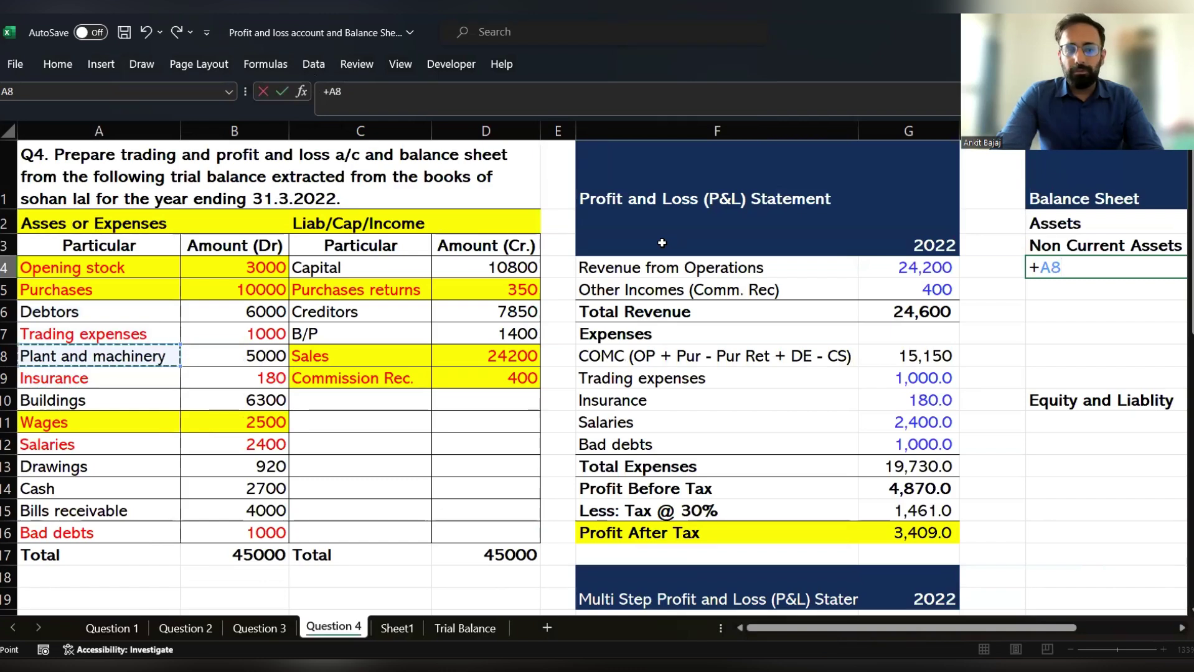
key("Down")
key("Down")
key("Up")
key("Up")
key("ctrl+Return")
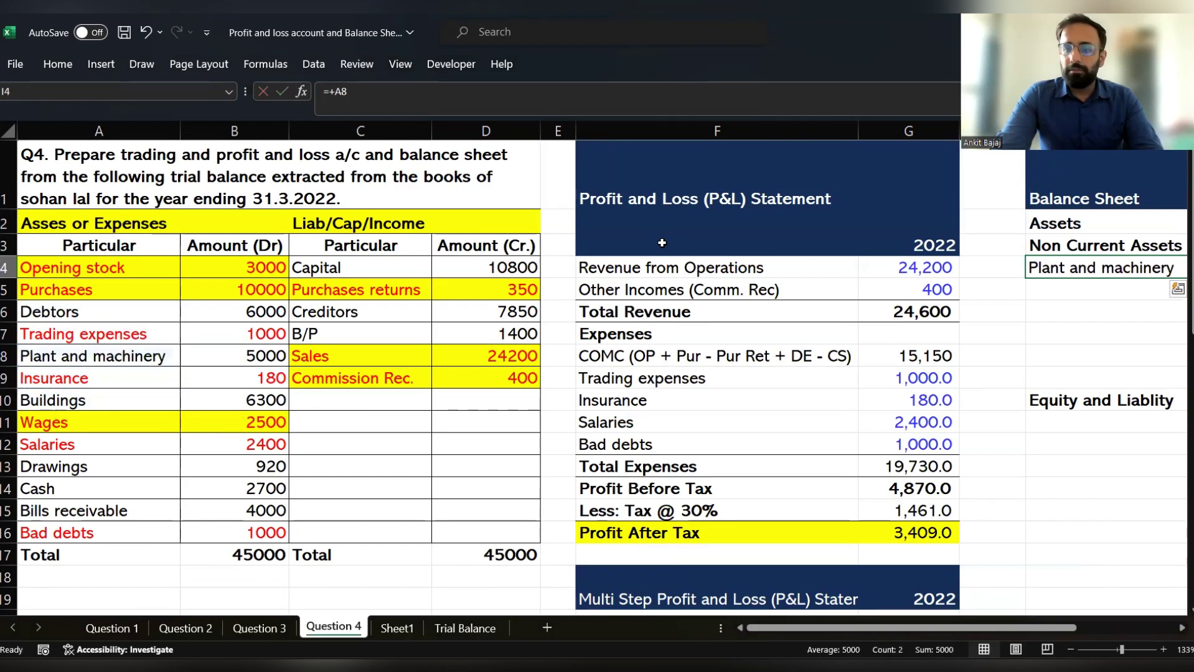
key("Right")
key("Down")
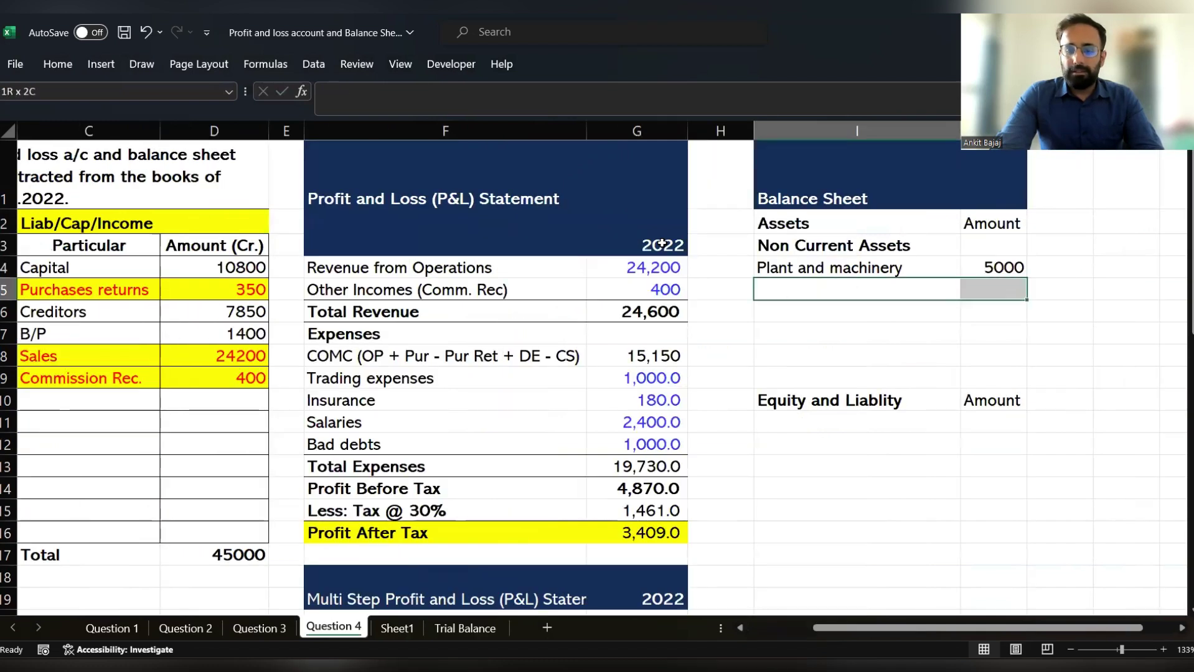
Link I5:J5 under Non Current Assets to the trial balance's Buildings label and amount, using =A10.
type("=")
key("Left")
key("Left")
key("Left")
key("Left")
key("Left")
key("Left")
key("Left")
key("Left")
key("Left")
key("Down")
key("Down")
key("Down")
key("Down")
key("Down")
key("Down")
key("Up")
key("Tab")
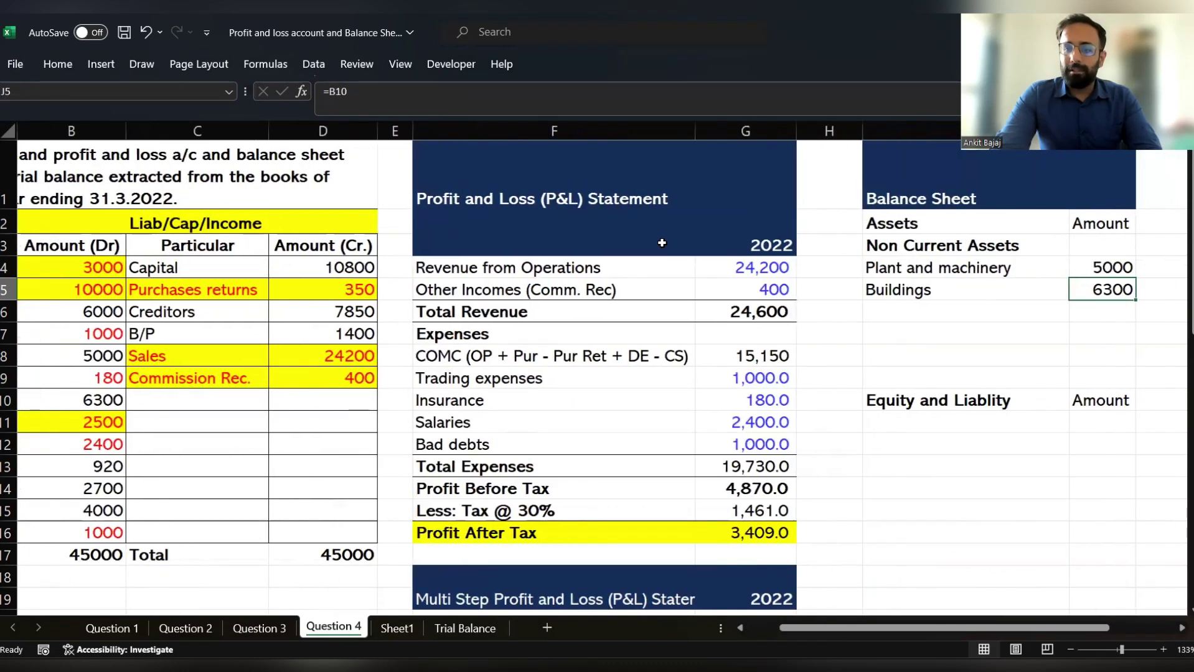
Enter a bold "Current Assets" subheading in I6, below Buildings.
key("Left")
key("Down")
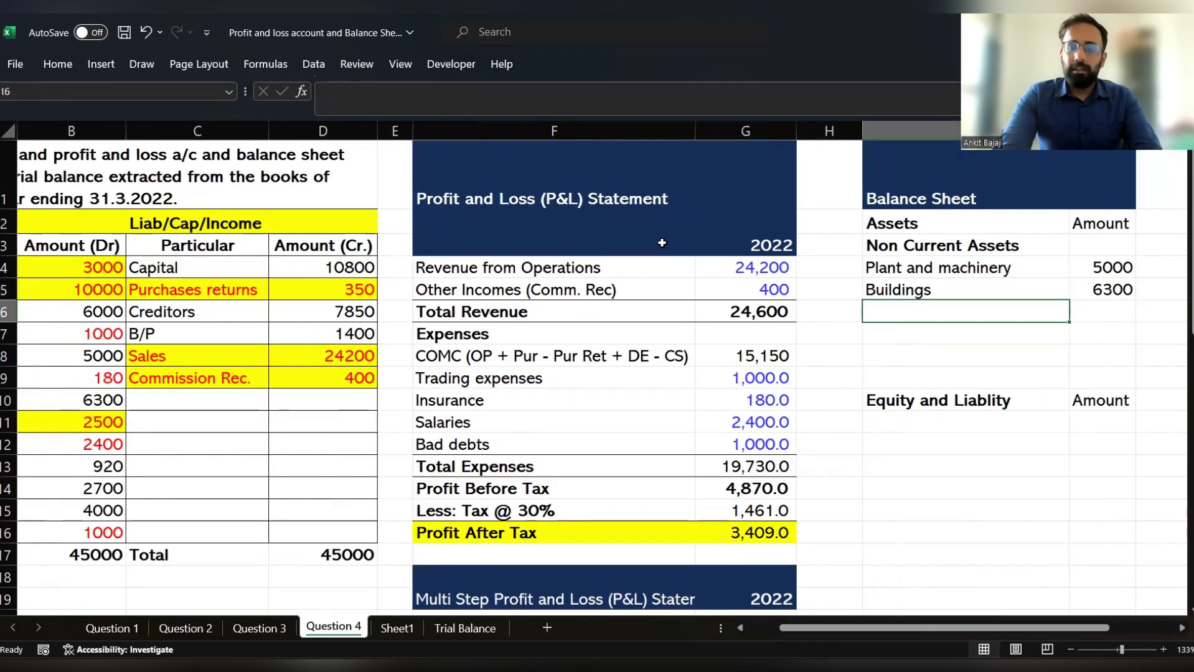
type("CUrrent Asse")
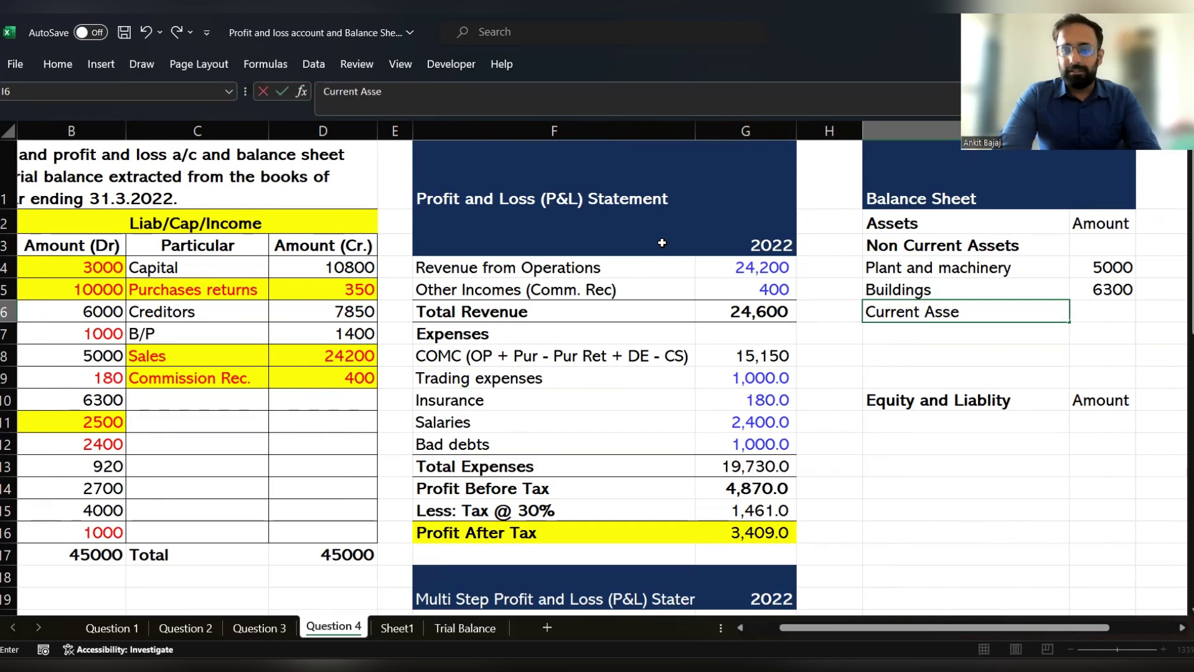
type("ts")
key("Return")
key("Up")
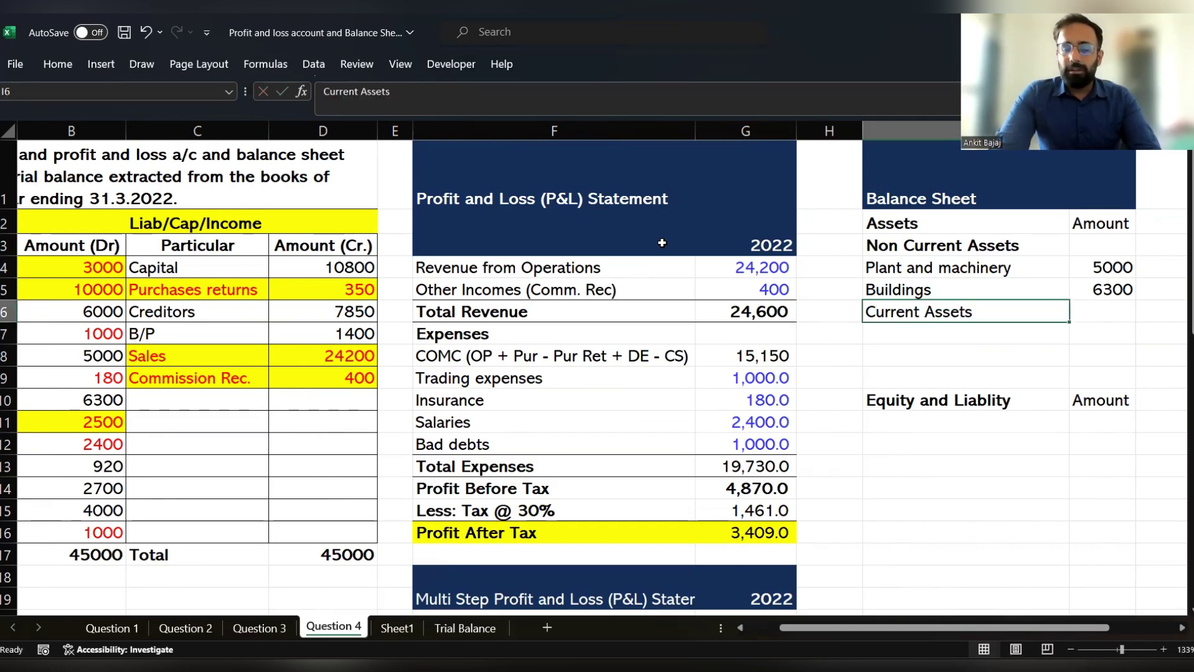
key("ctrl+b")
key("Down")
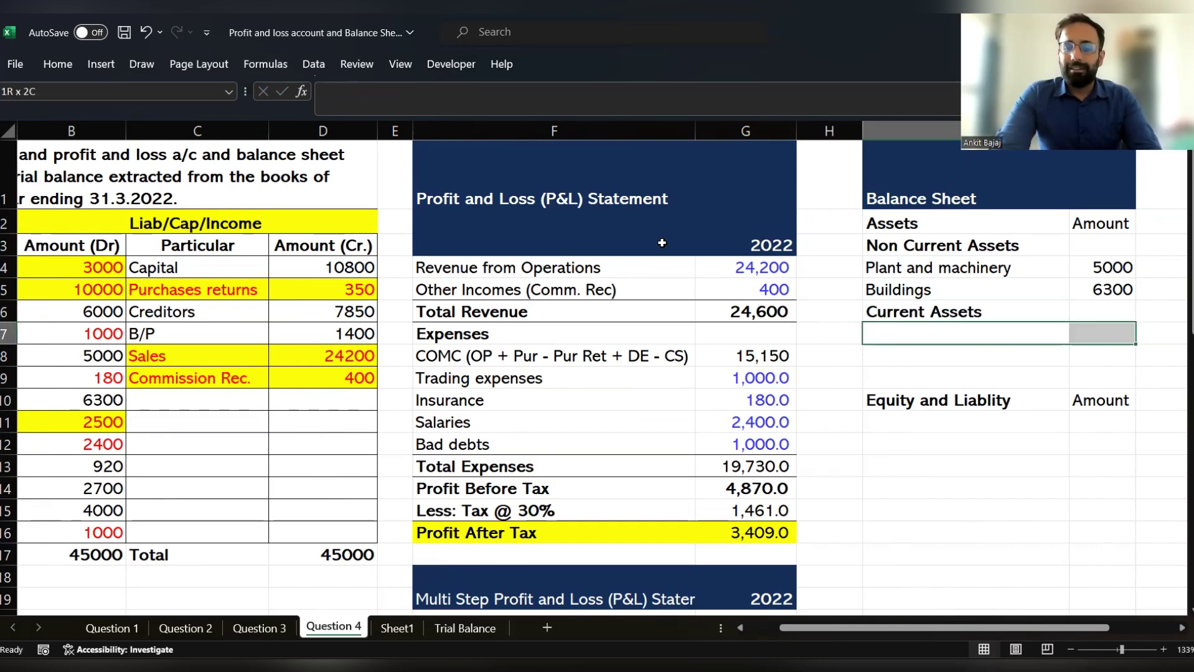
Link I7:J7 under Current Assets to the trial balance's Debtors label and amount, using =A6.
type("=")
key("Left")
key("Left")
key("Left")
key("Left")
key("Left")
key("Left")
key("Left")
key("Left")
key("Up")
key("Up")
key("Down")
key("Down")
key("Down")
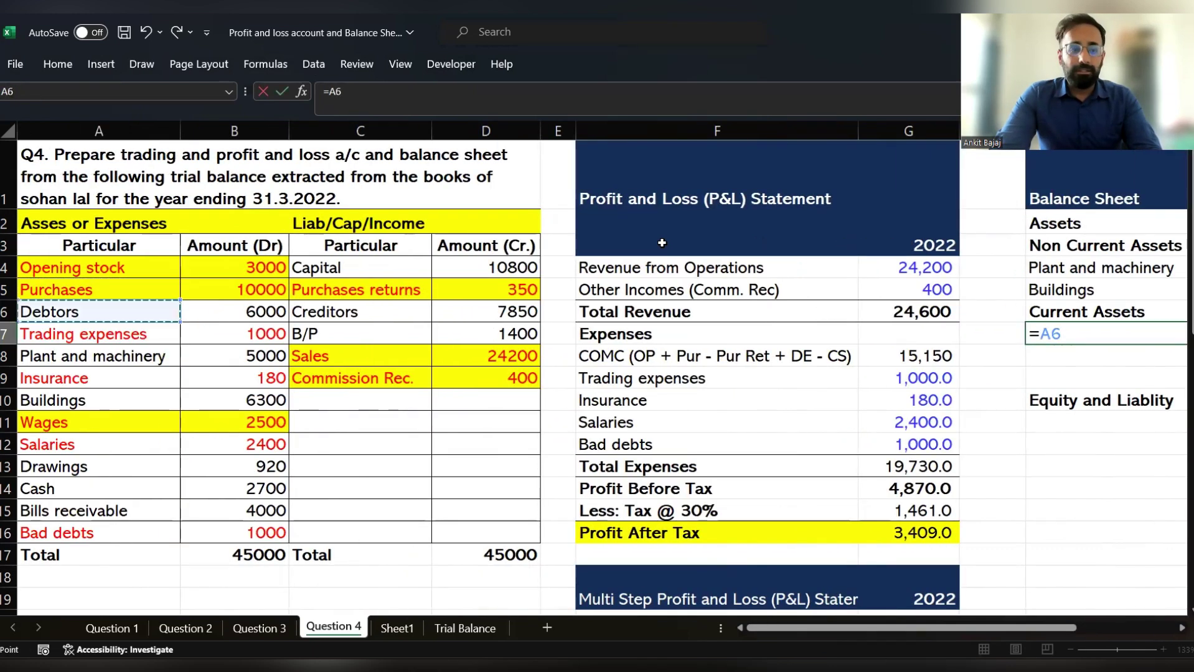
key("Down")
key("Down")
key("Down")
key("Down")
key("Down")
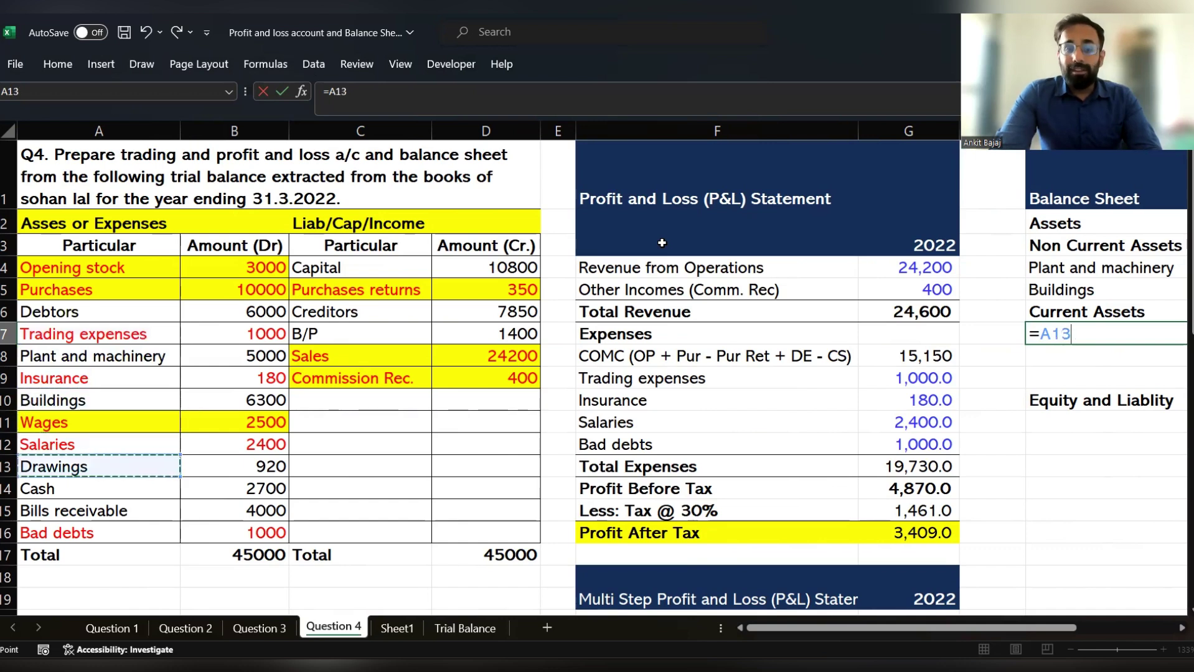
key("Down")
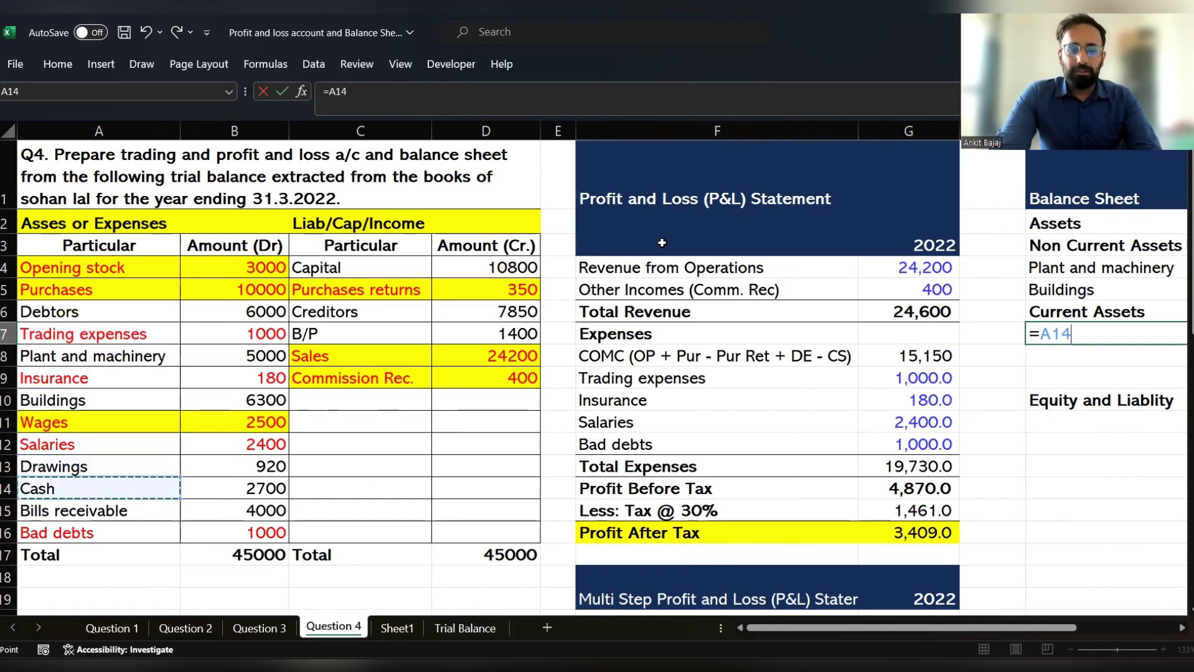
key("Down")
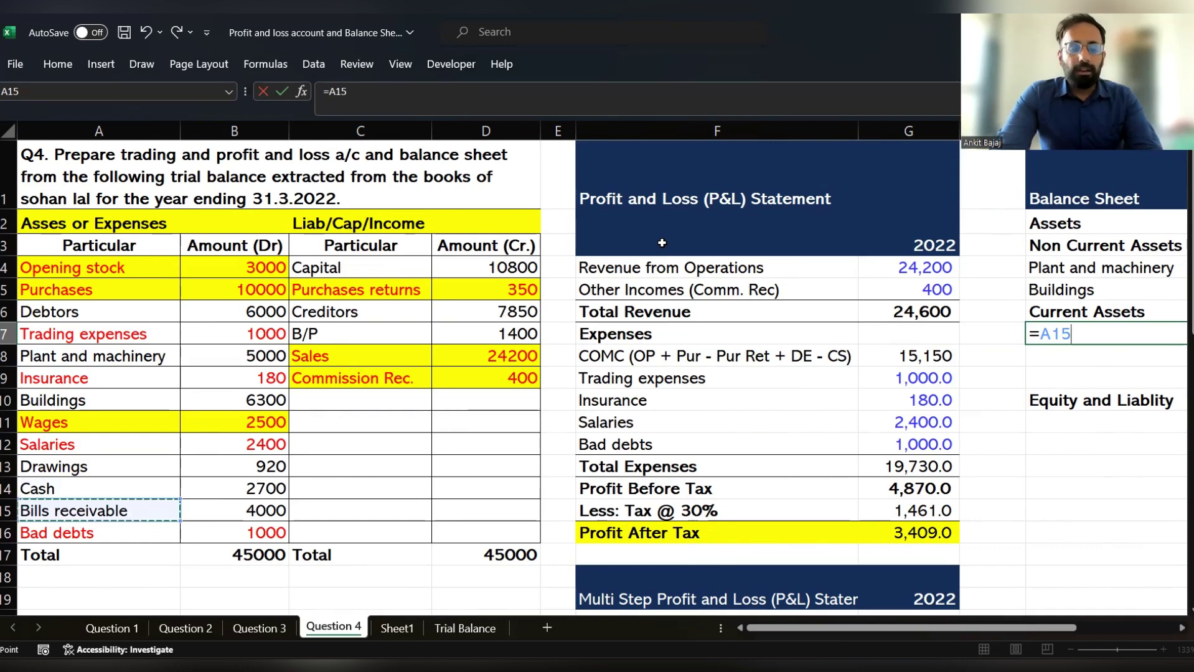
key("Up")
key("Up")
key("Up")
key("Up")
key("Up")
key("Up")
key("Up")
key("Up")
key("Up")
key("Up")
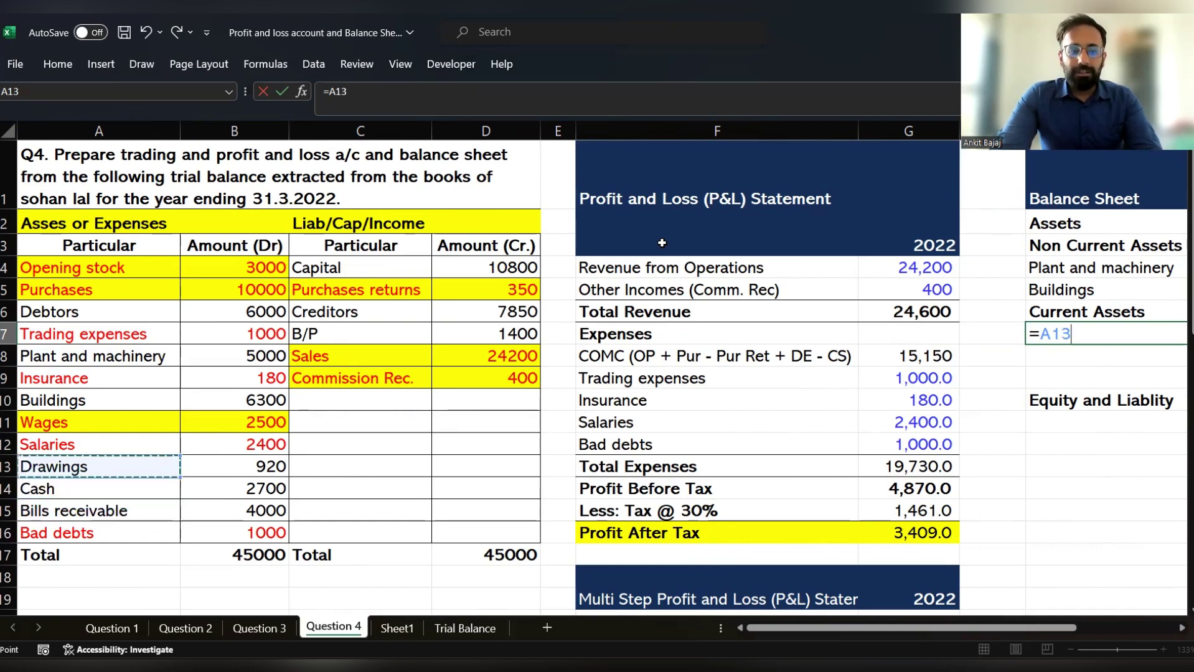
key("Down")
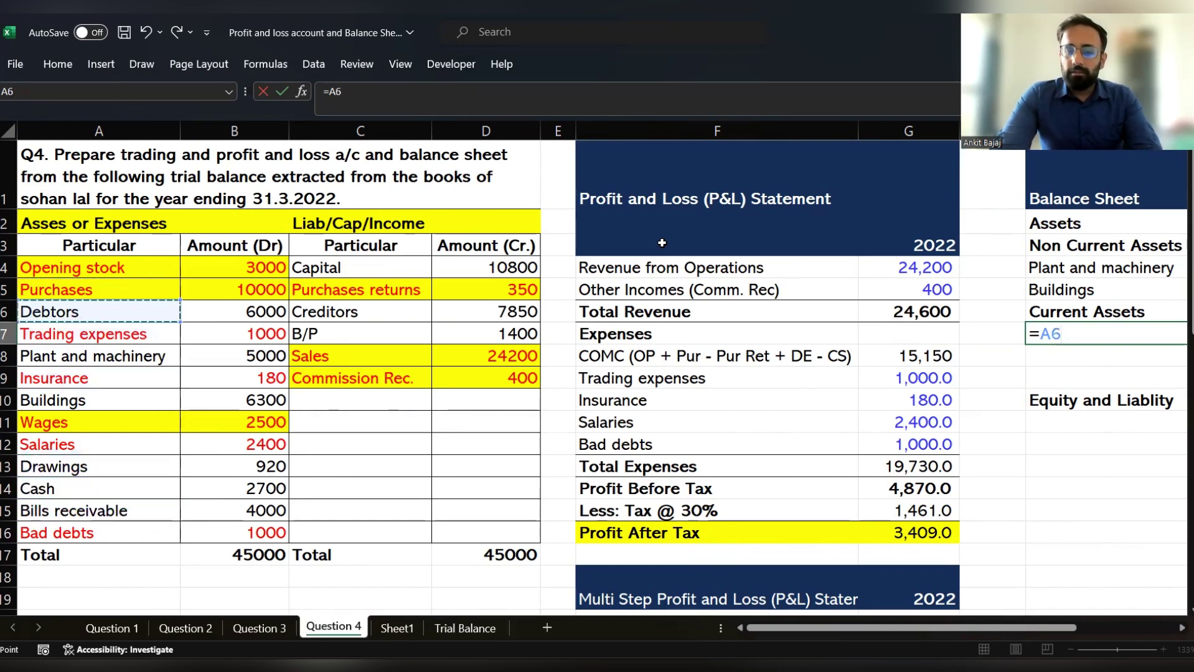
key("Tab")
key("Return")
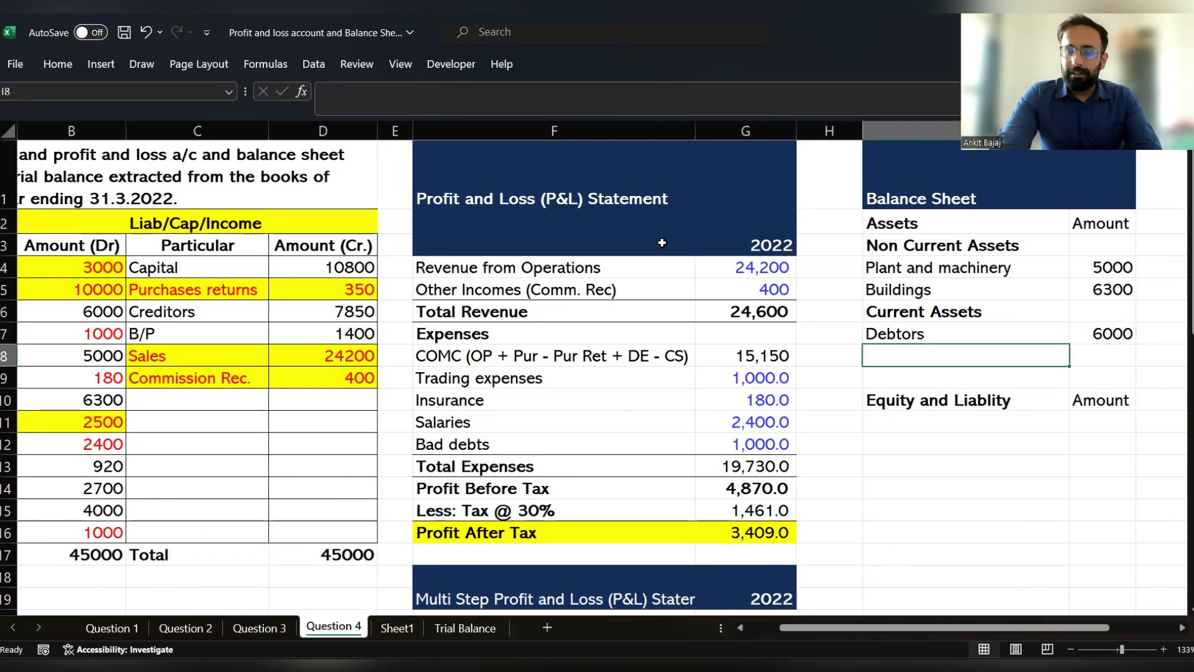
Link I8:J8 under Debtors to the trial balance's Bills receivable label and amount, using =A15.
type("=")
left_click(114, 318)
key("Left")
key("Down")
key("Down")
key("Down")
key("Down")
key("Down")
key("Down")
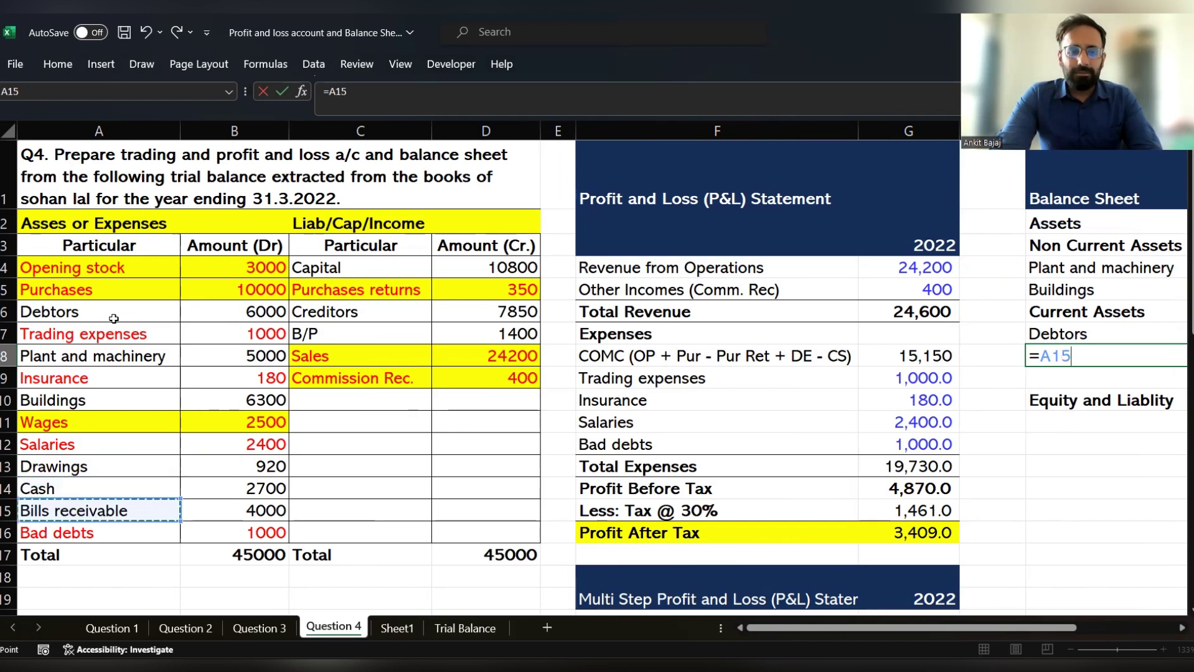
key("Tab")
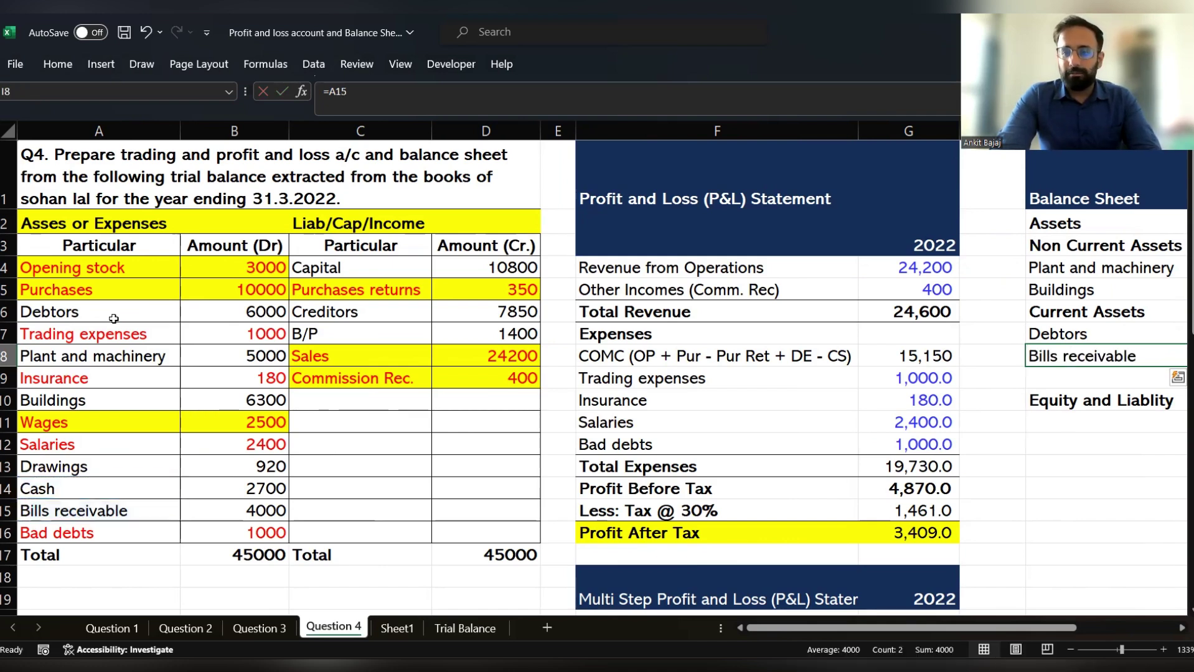
Compare the current assets entered in the balance sheet with the trial balance's debit items down to Cash.
key("Left")
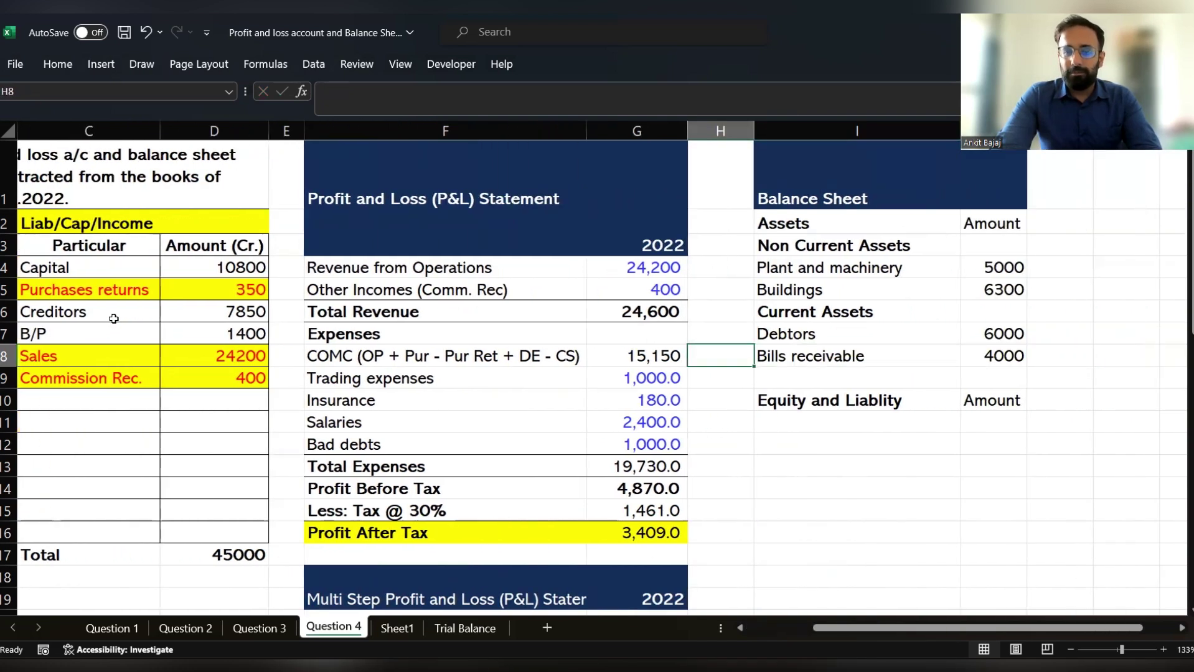
key("Up")
key("Right")
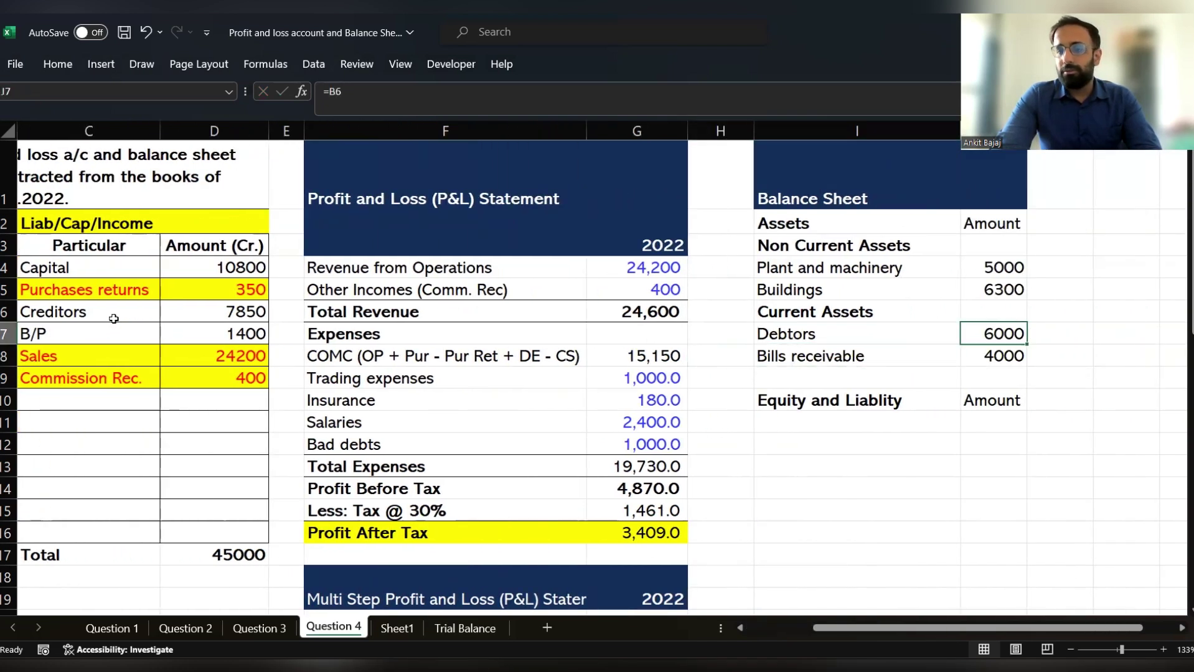
key("Left")
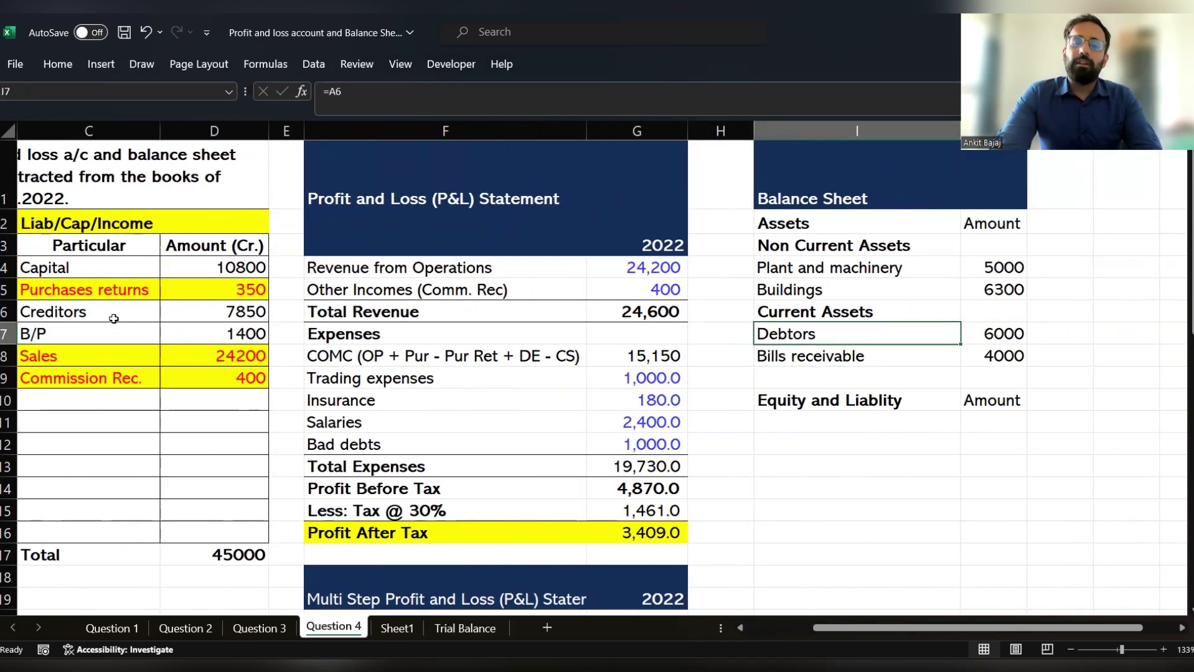
key("Down")
key("Down")
key("Left")
key("Home")
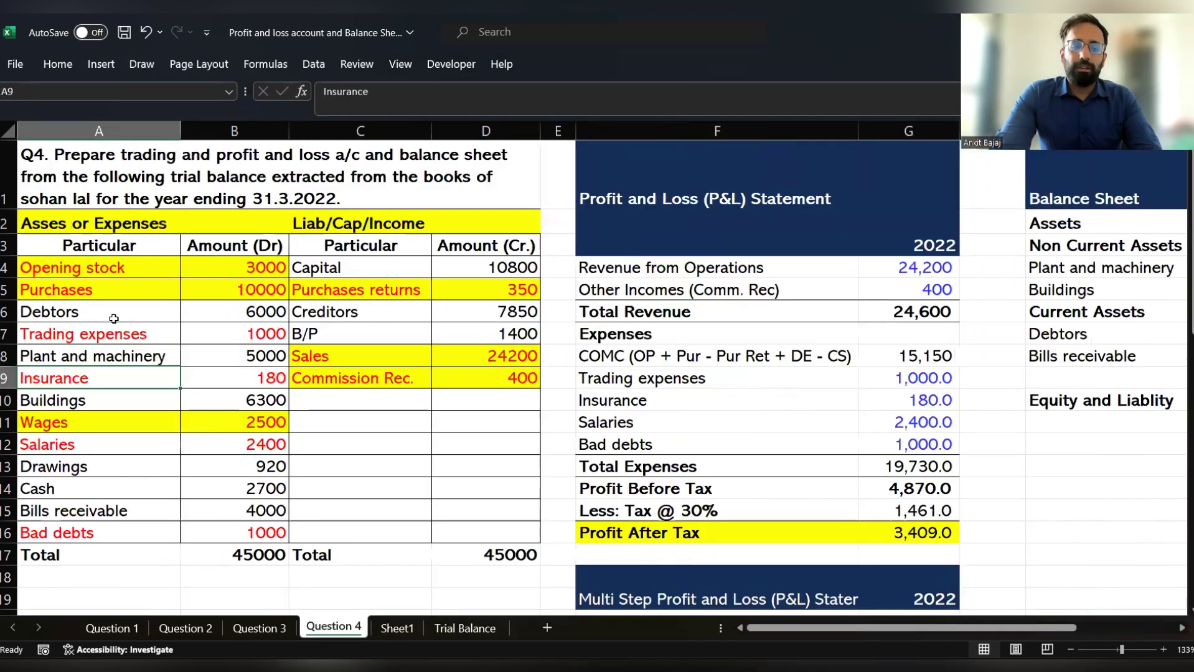
key("Down")
key("Down")
key("Down")
key("Down")
key("Down")
key("Right")
key("Right")
key("Right")
key("Right")
key("Right")
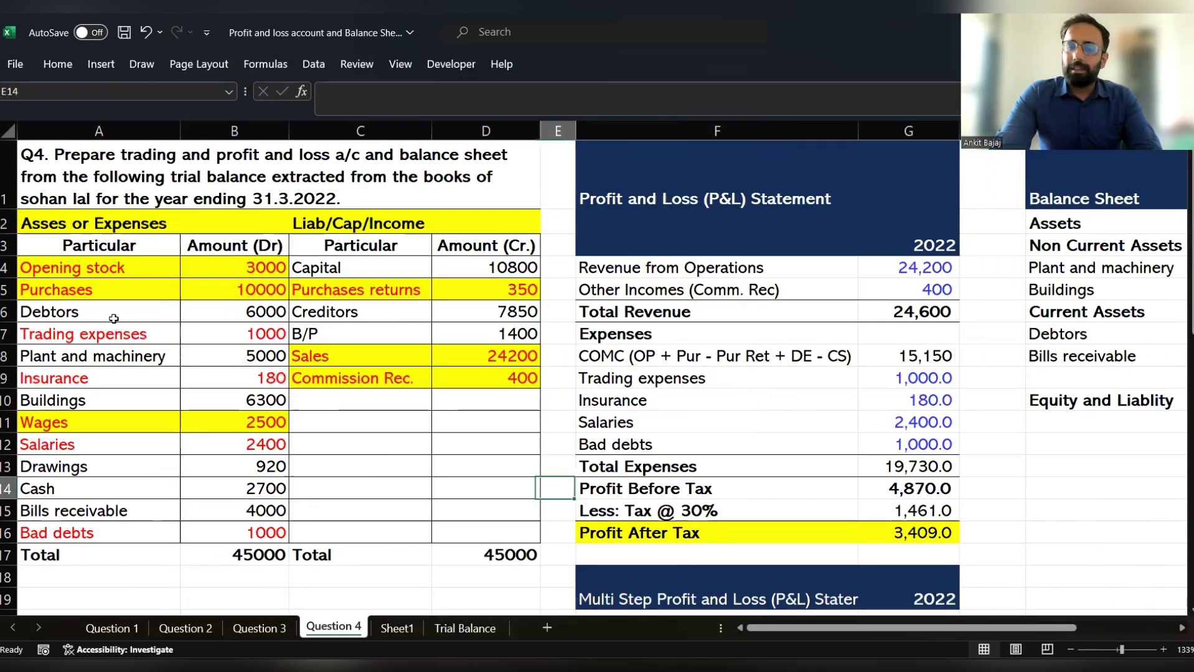
key("Right")
key("Right")
key("Right")
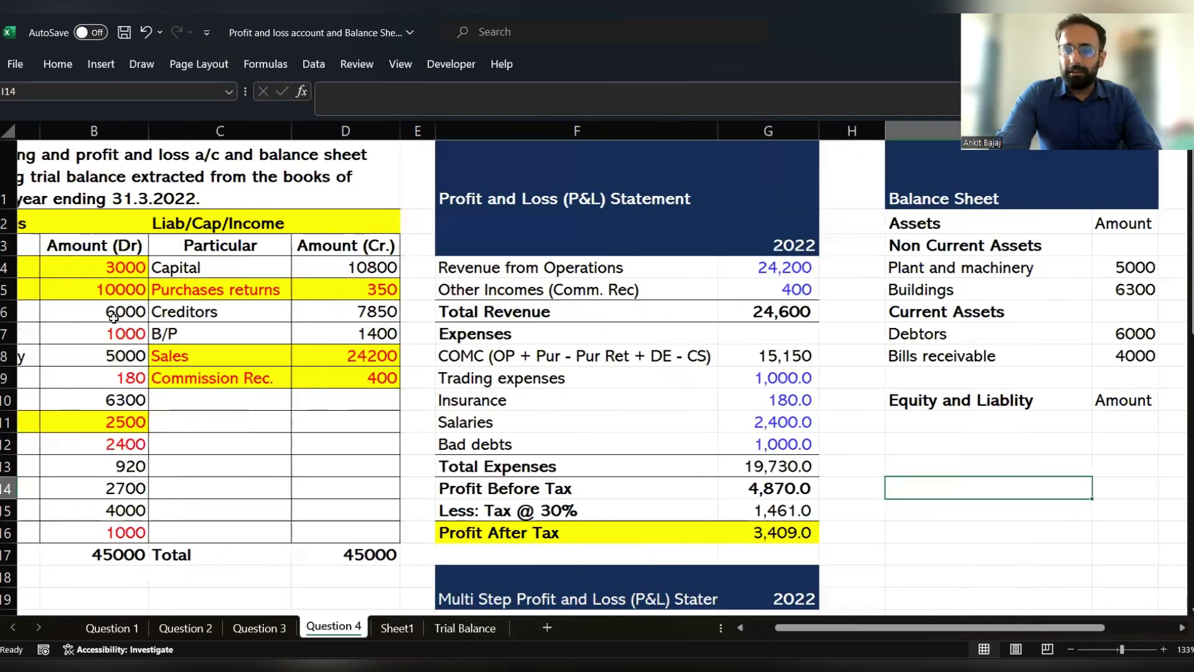
key("Right")
key("Right")
key("Right")
key("Right")
key("Up")
key("Up")
key("Up")
key("Up")
key("Left")
key("Left")
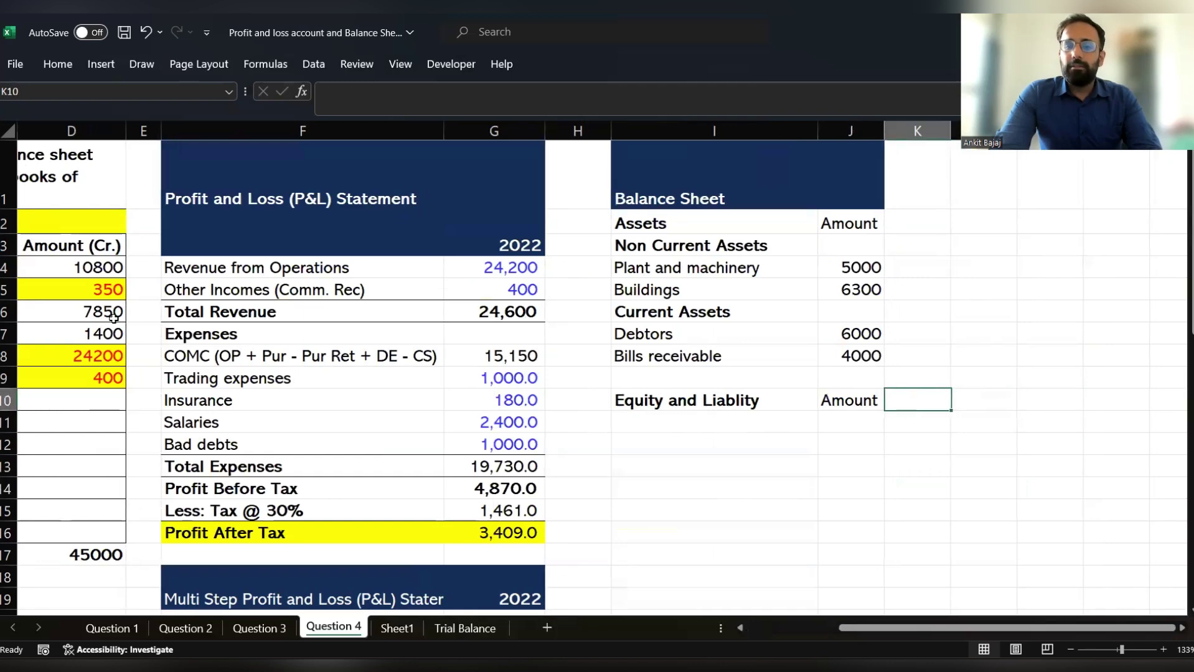
key("Left")
key("Up")
key("Left")
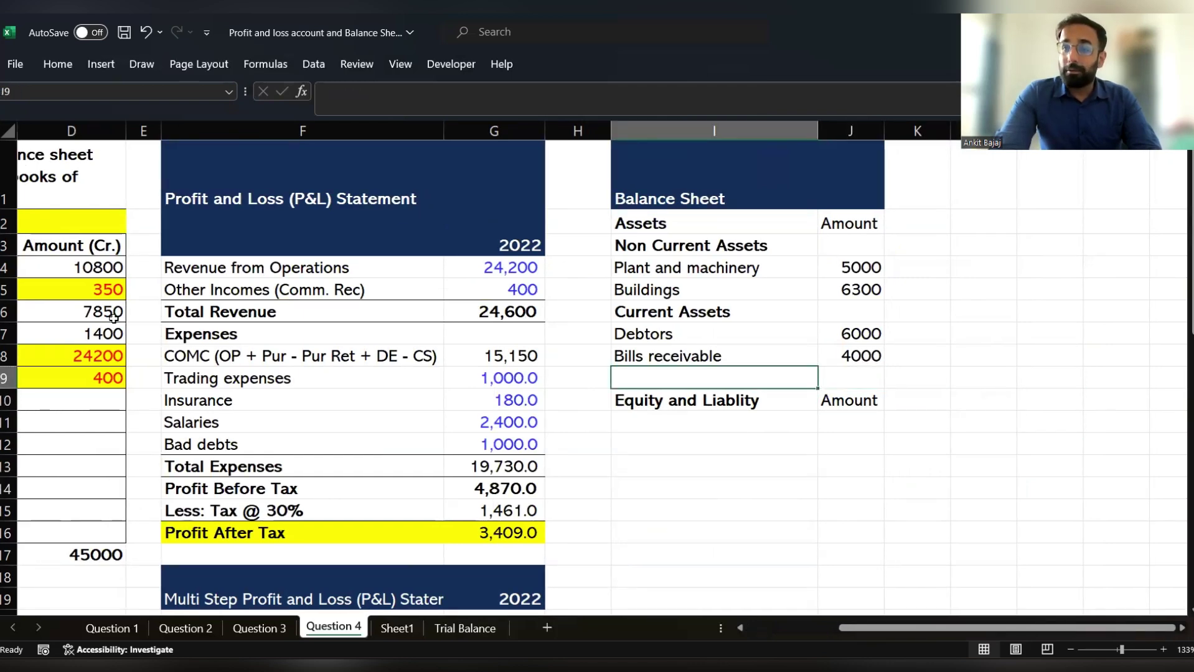
Examine the trial balance's Cash row and the Profit and Loss lines beside it.
key("Left")
key("Left")
key("Left")
key("Left")
key("Left")
key("Left")
key("Left")
key("Left")
key("Down")
key("Down")
key("Down")
key("Down")
key("Down")
key("Down")
key("Right")
key("Up")
key("Right")
key("Right")
key("Right")
key("Right")
key("Left")
key("Left")
key("Left")
key("Left")
key("Left")
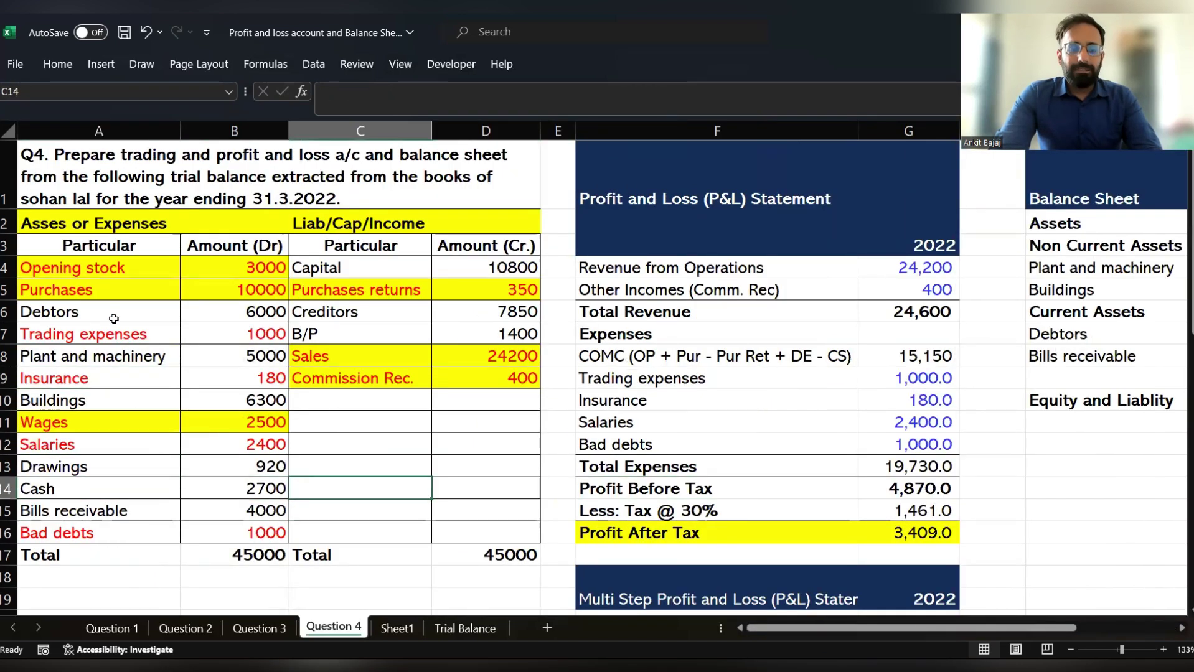
key("Right")
key("Right")
key("Right")
key("Right")
key("Right")
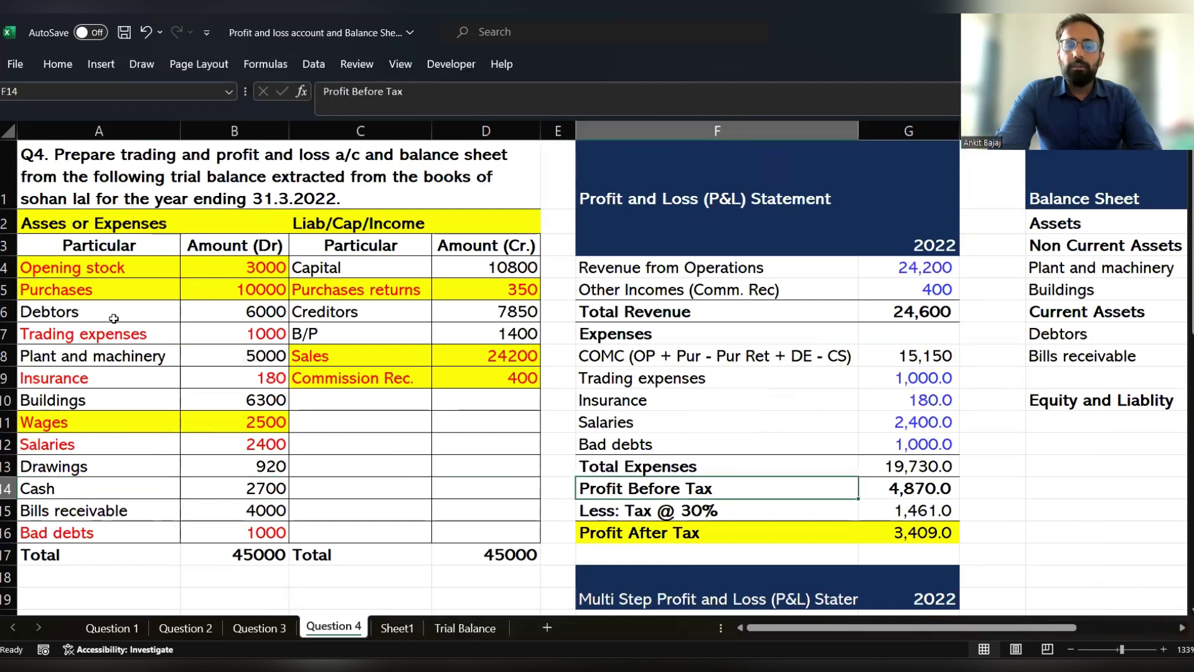
key("Left")
key("Left")
key("Left")
key("Left")
key("Left")
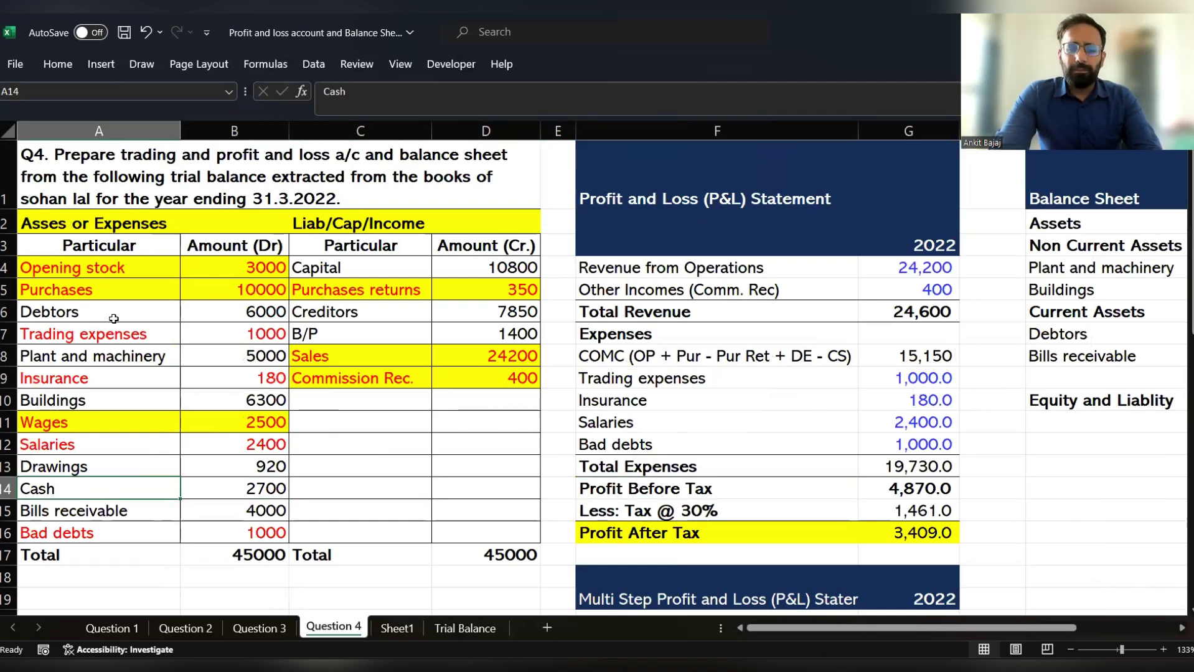
key("Right")
key("Right")
key("Right")
key("Right")
key("Right")
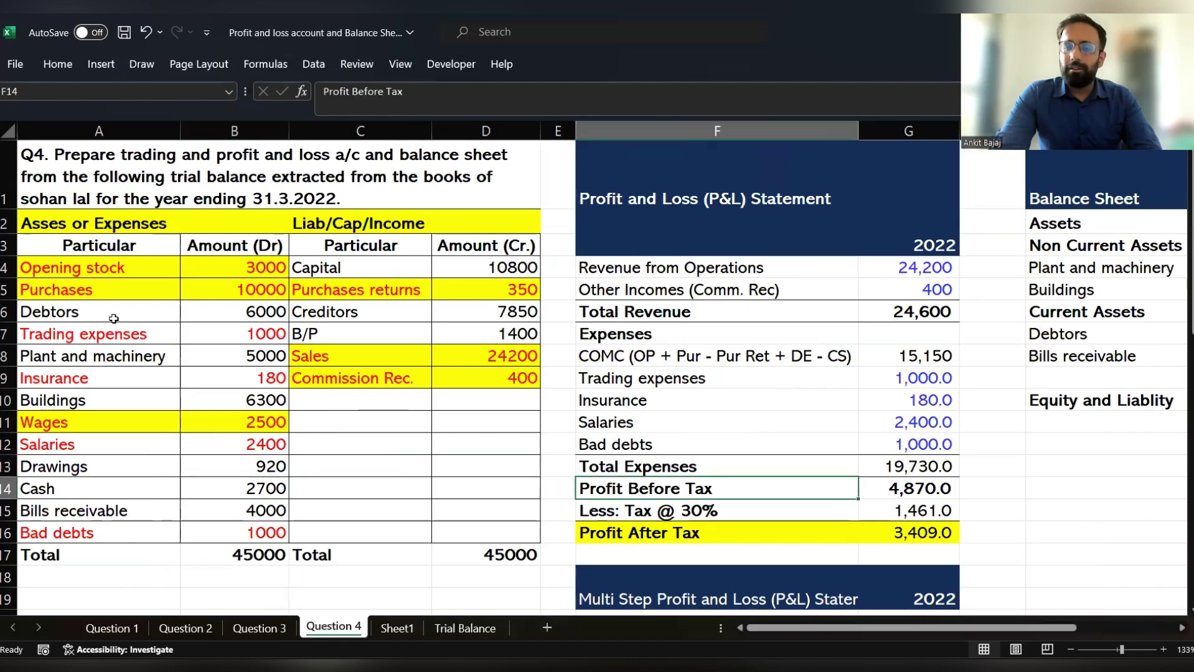
key("Right")
key("Right")
key("Right")
key("Right")
key("Right")
key("Right")
key("Right")
key("Right")
key("Right")
key("Right")
key("Right")
key("Right")
key("Up")
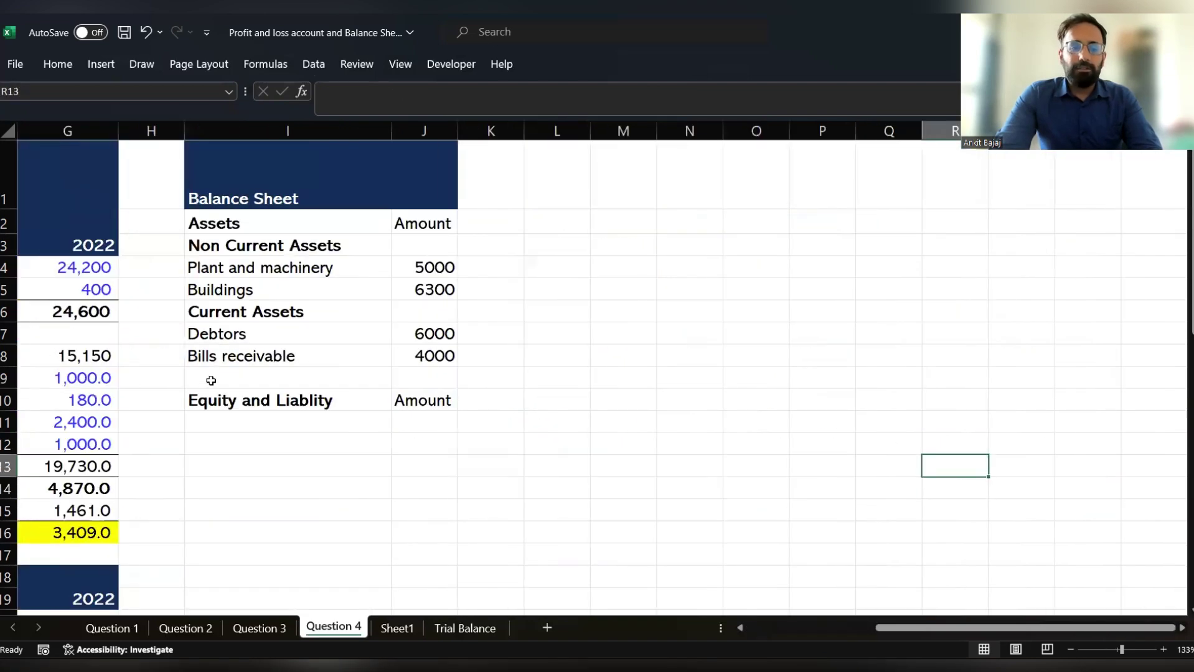
Link I9:J9 under Bills receivable to the trial balance's Cash label and amount, using =A14.
left_click(208, 381)
key("shift+Right")
type("=")
key("Left")
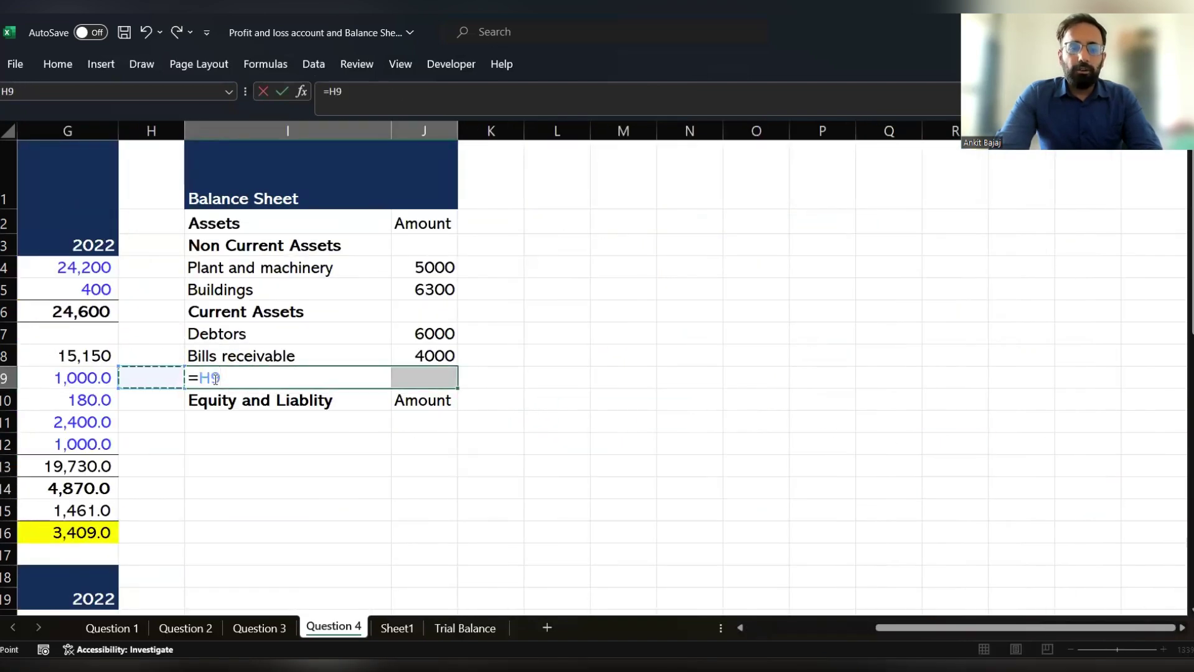
key("Left")
key("Left")
key("Left")
key("Left")
key("Left")
key("Left")
key("Left")
key("Down")
key("Down")
key("Down")
key("Down")
key("Down")
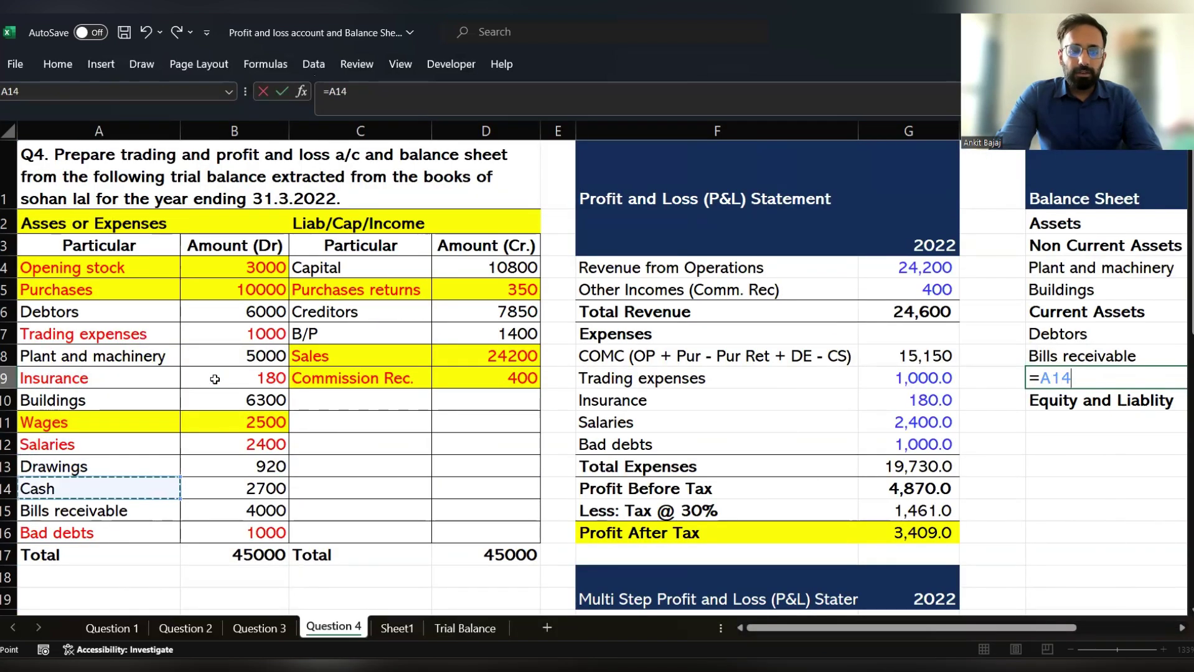
key("ctrl+Return")
key("Return")
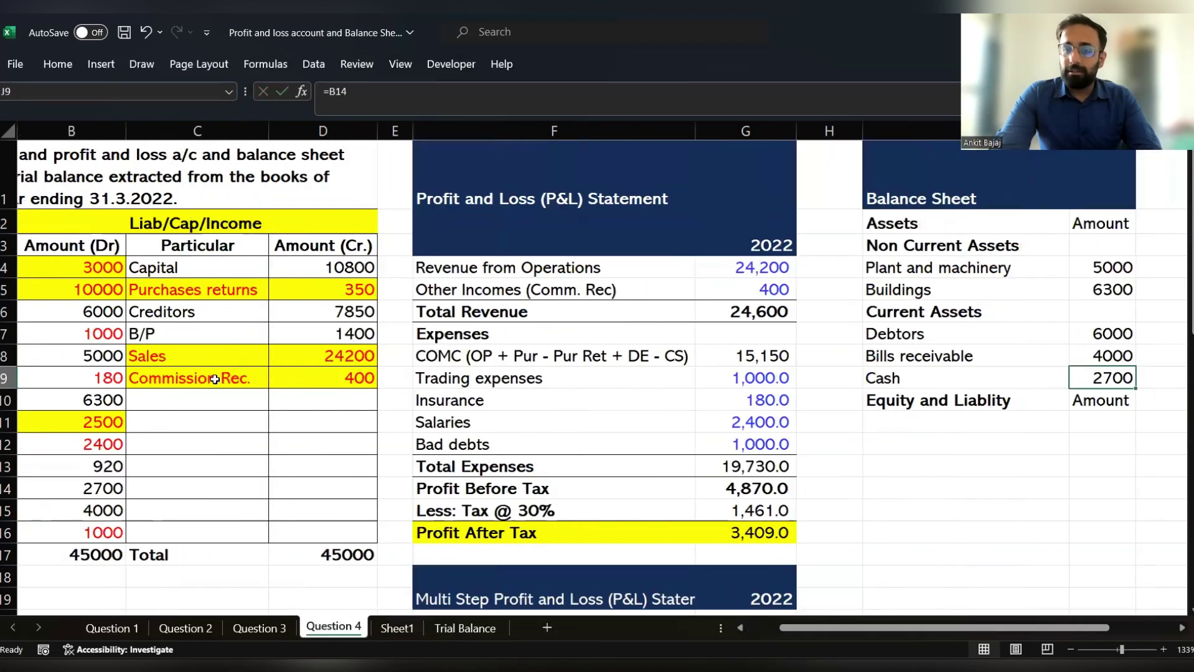
Move the Equity and Liablity heading and its Amount header down one row to I11:J11, leaving a blank row under Cash.
key("Down")
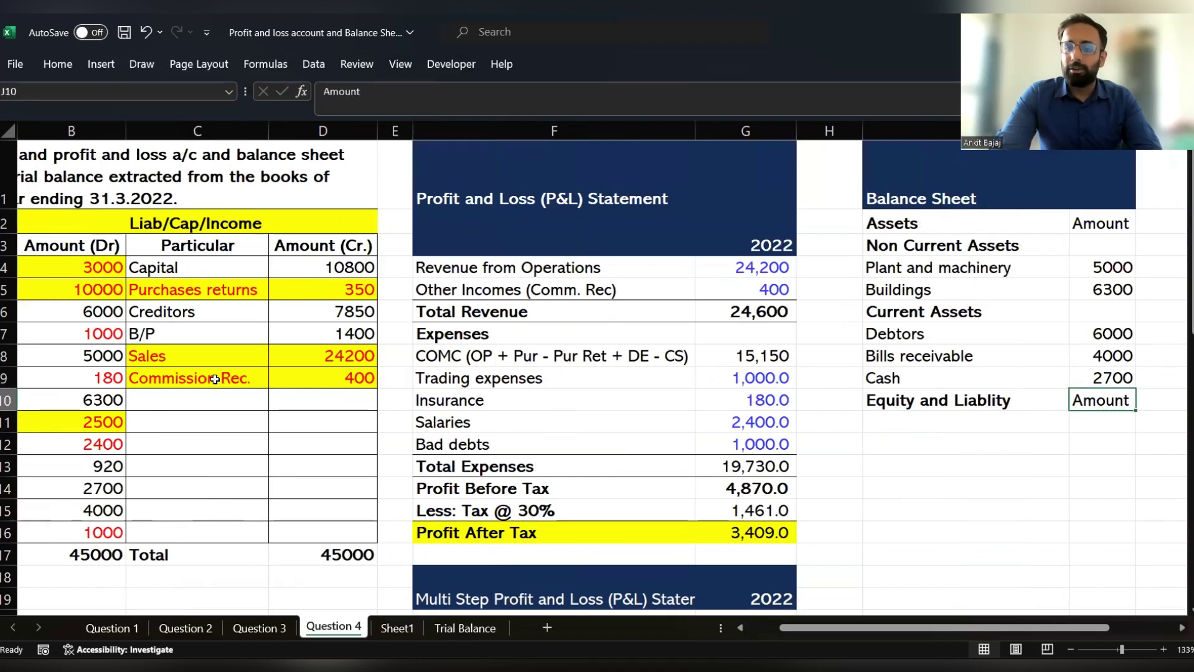
key("Up")
key("Left")
key("Down")
key("shift+Right")
key("ctrl+c")
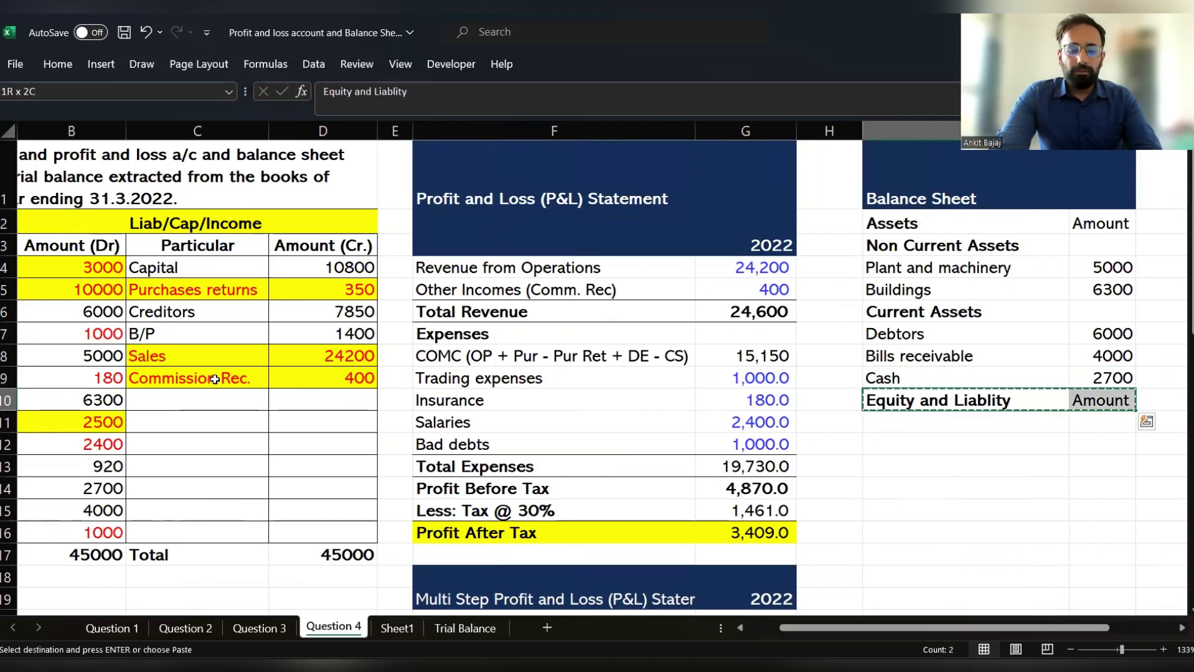
key("Down")
key("Return")
key("Right")
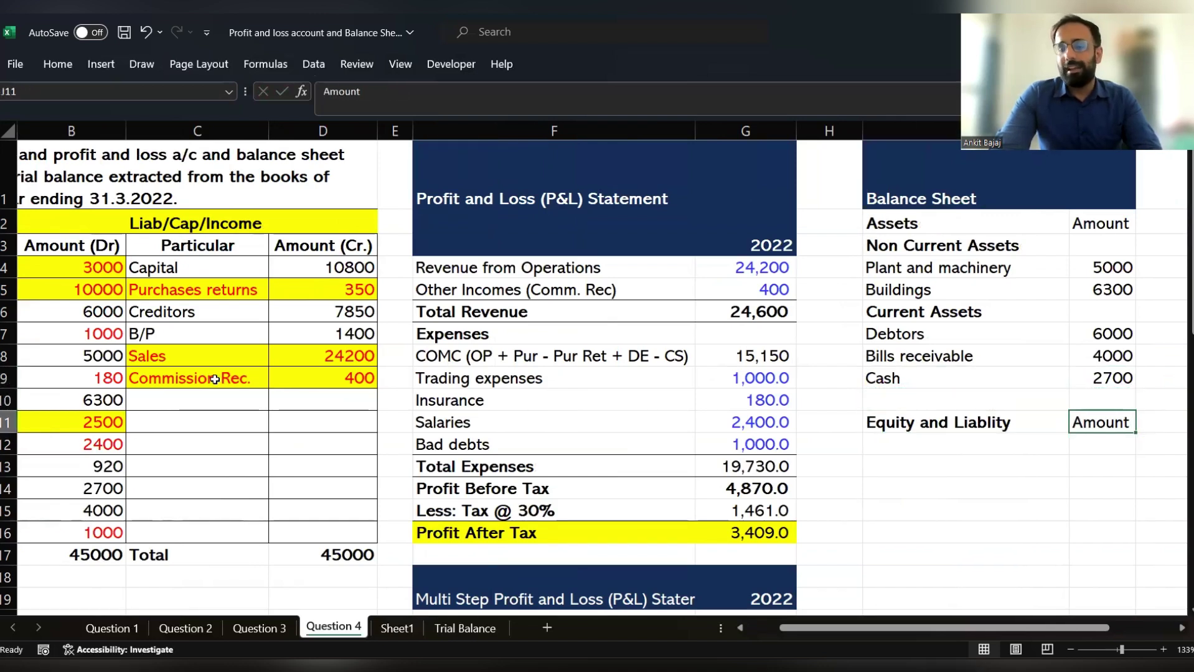
Examine the trial balance's credit items for the balance sheet: Capital, Creditors and B/P.
key("Up")
key("Up")
key("Up")
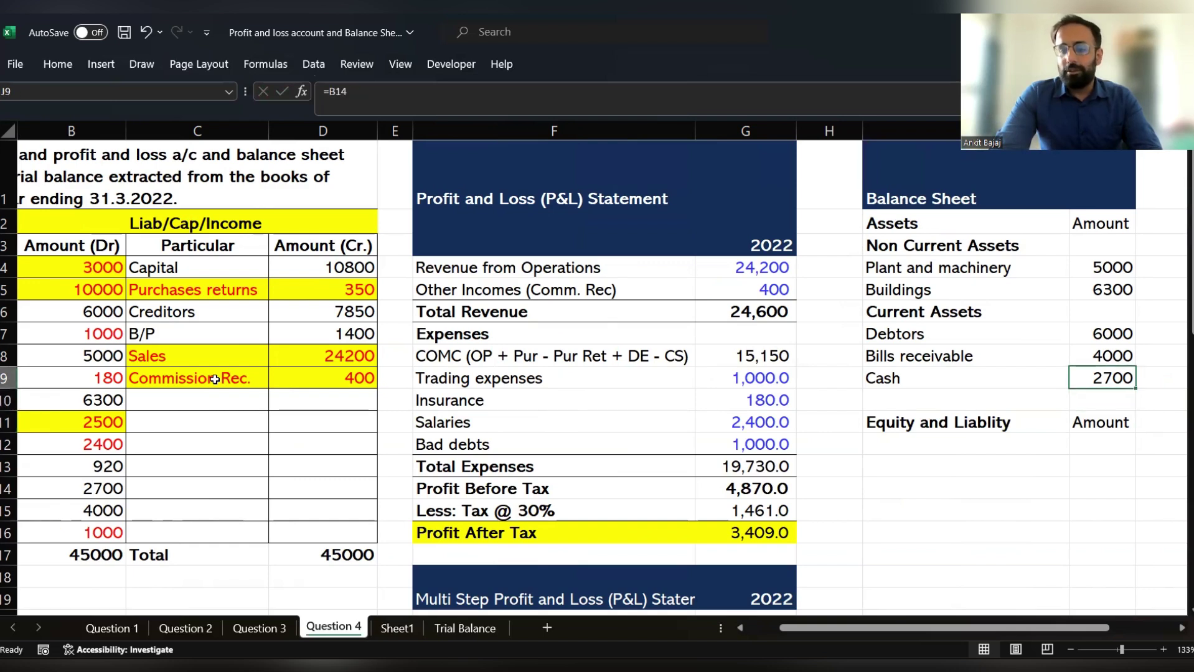
key("Left")
key("Left")
key("Left")
key("Left")
key("Left")
key("Left")
key("Left")
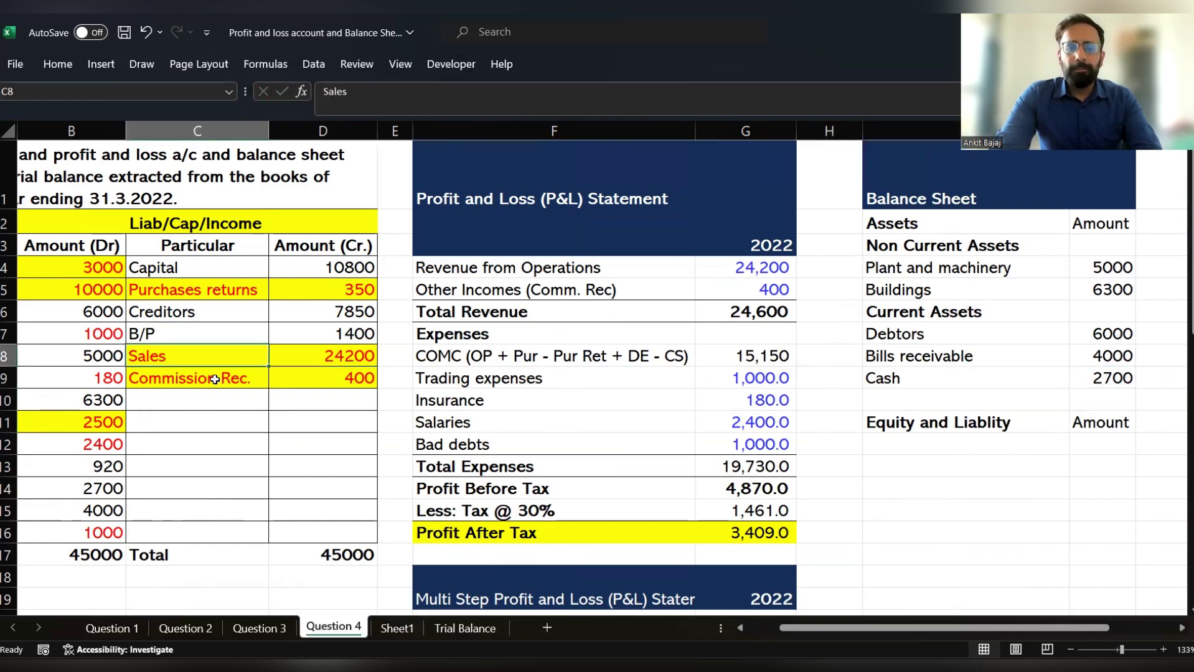
key("Left")
key("Left")
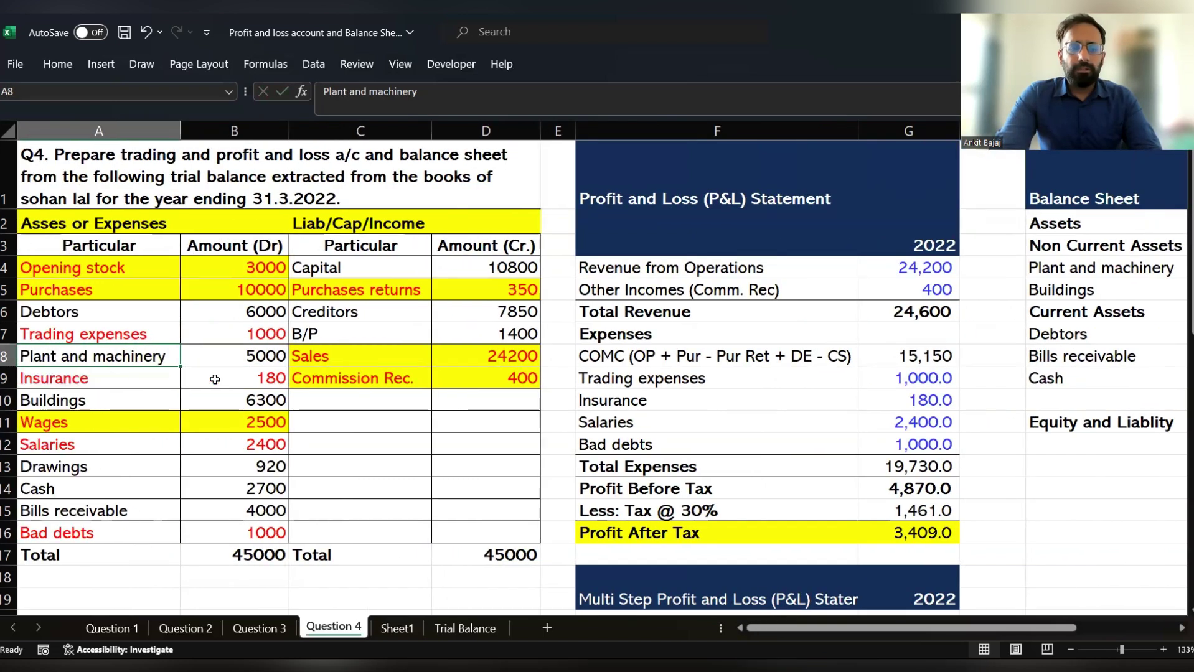
left_click(306, 265)
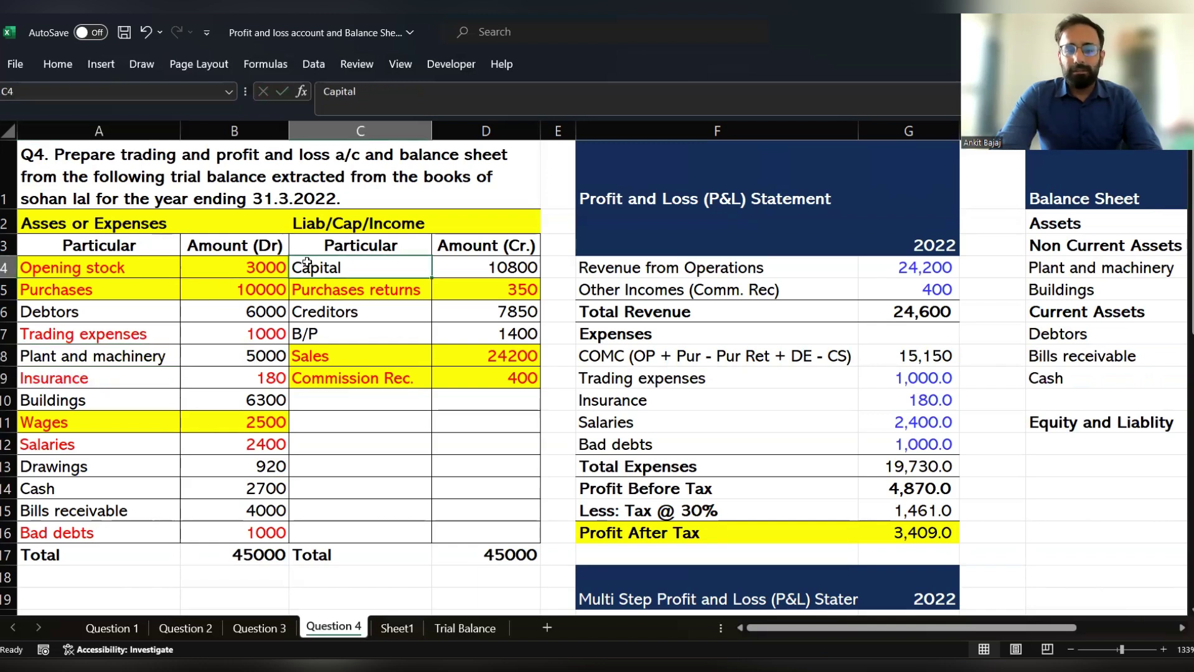
left_click(321, 312)
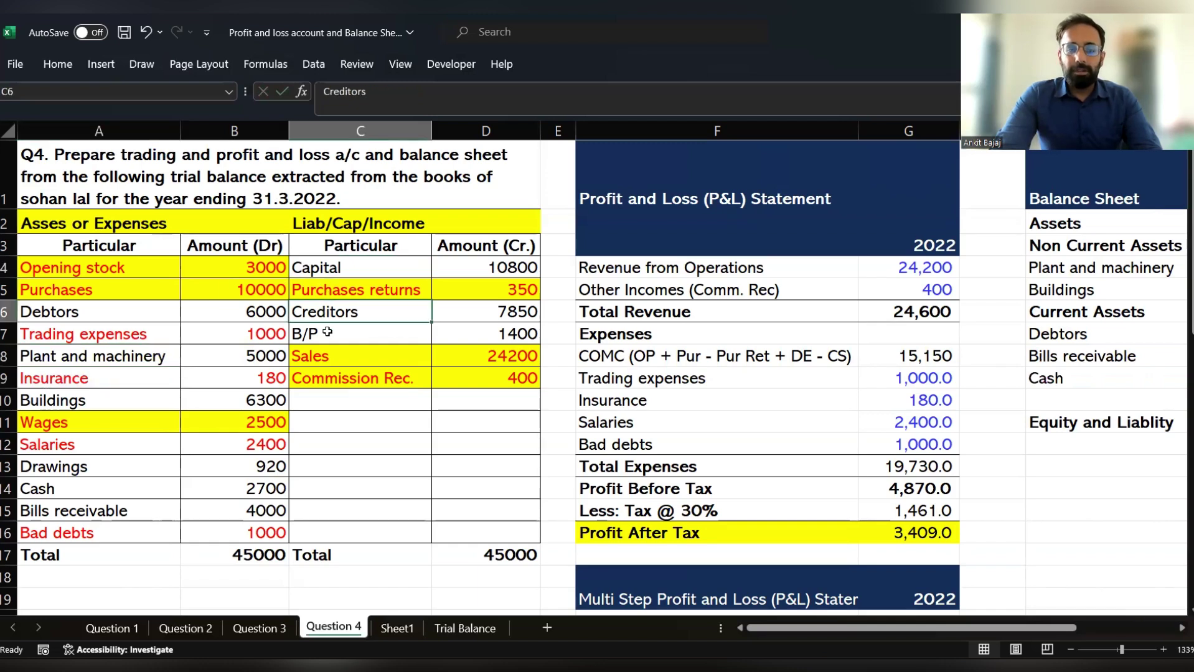
left_click(326, 331)
key("Right")
key("Right")
Link I12:J12 under Equity and Liablity to the trial balance's Capital label and amount, using =C4.
left_click(1050, 435)
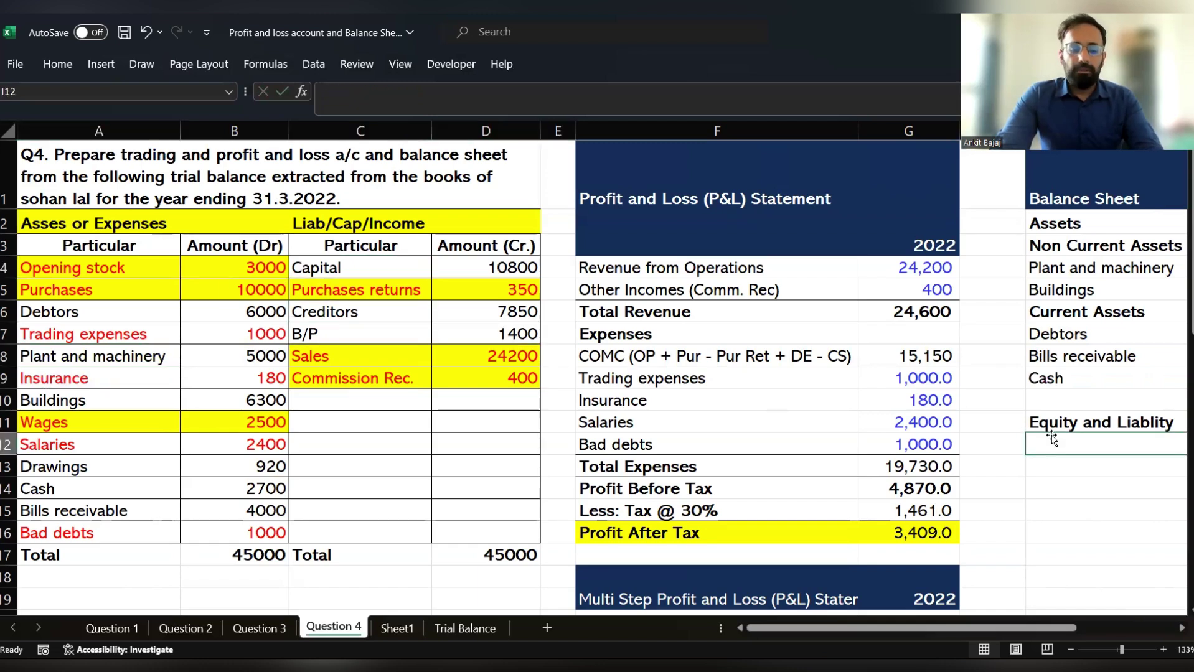
scroll(1027, 423, "right", 1)
type("=")
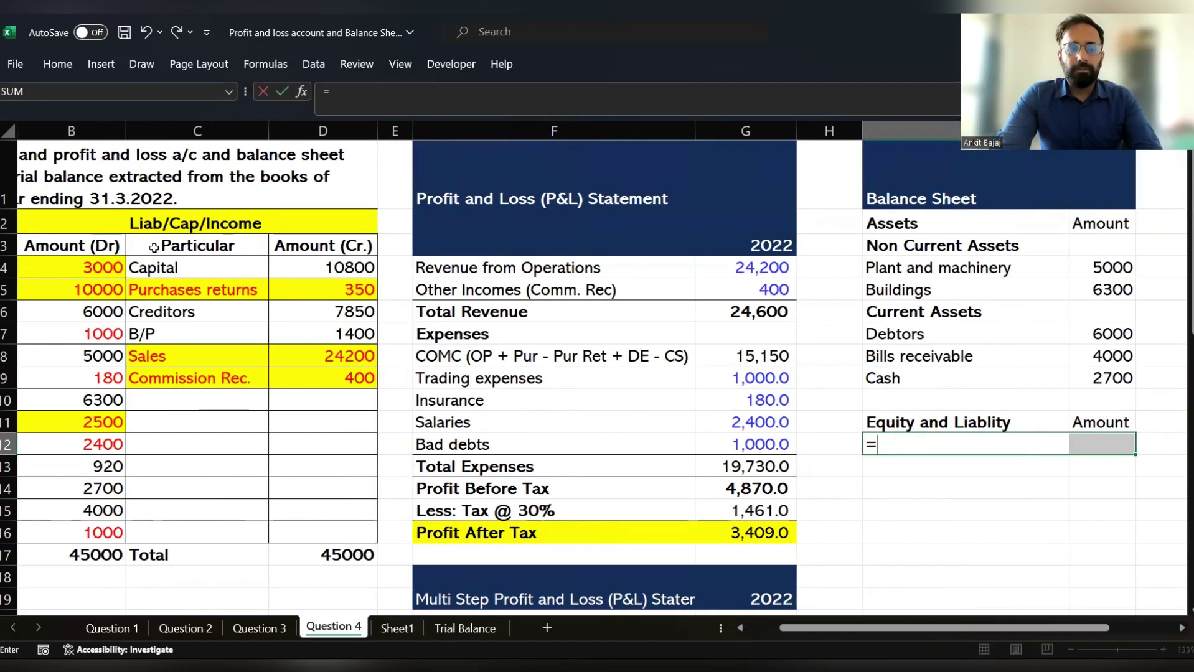
left_click(163, 266)
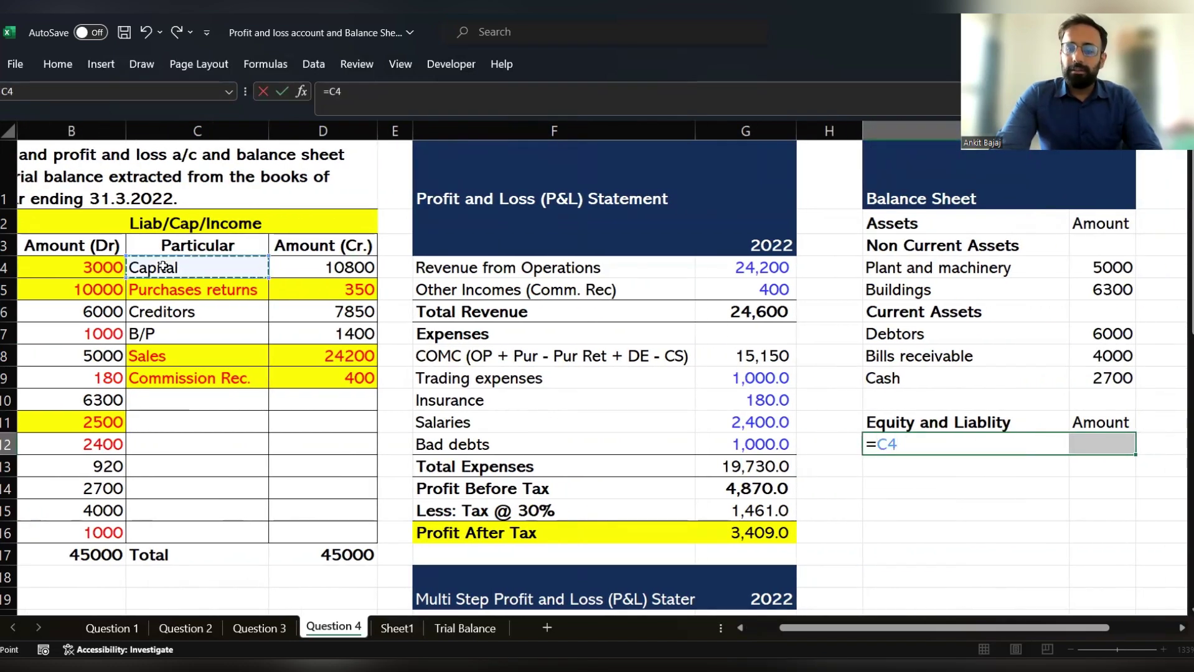
key("ctrl+Return")
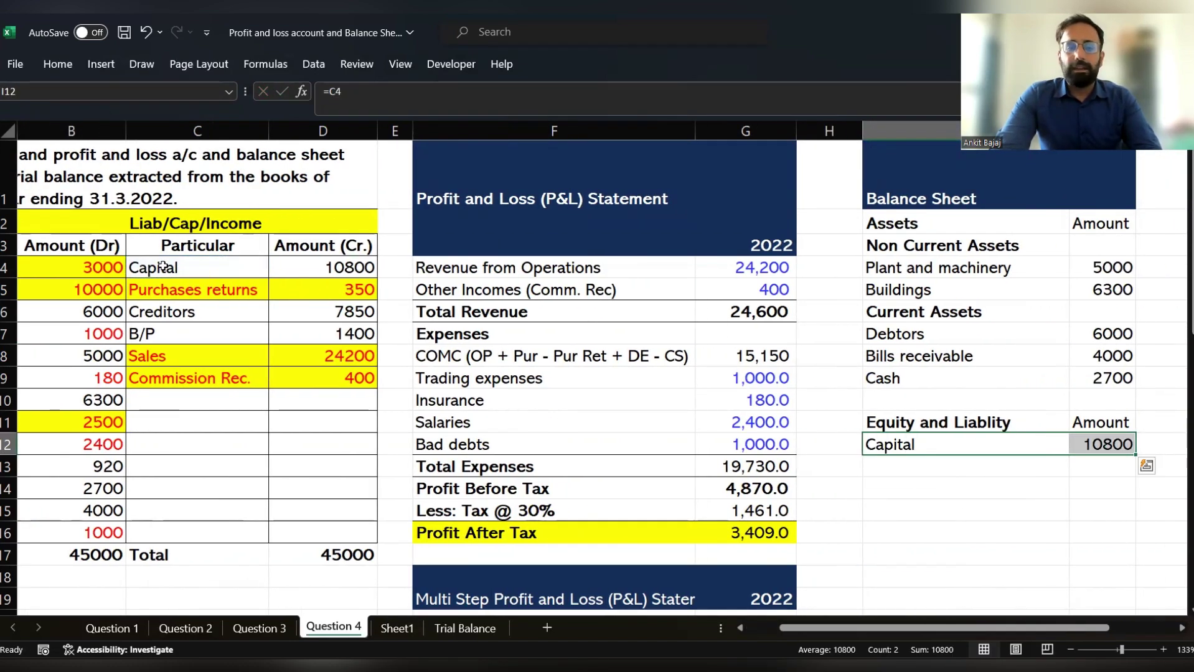
Check the Profit After Tax row and enter the label Reserve and Surplus in I13 under Capital.
key("Down")
key("Down")
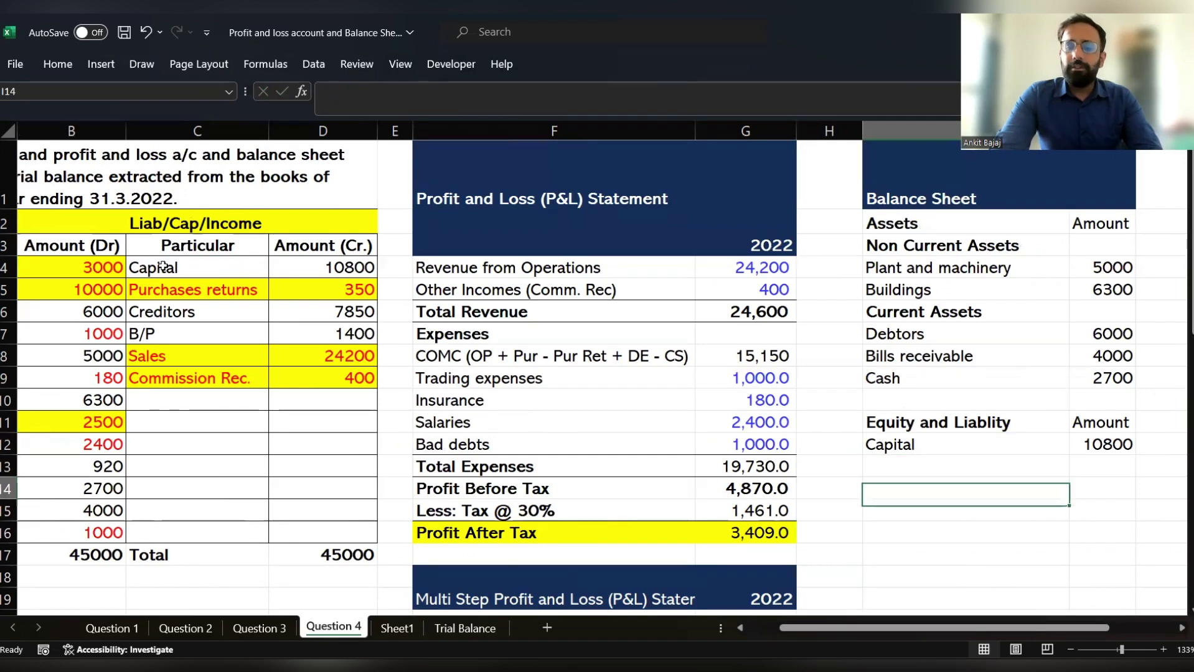
key("Up")
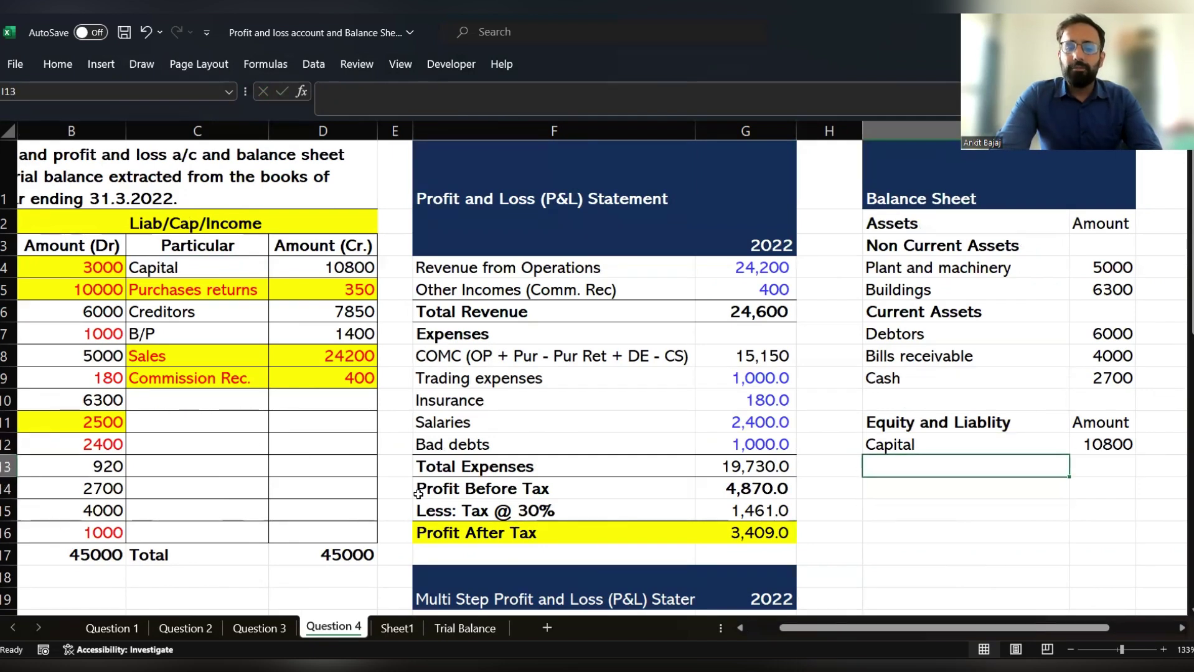
left_click(440, 532)
key("shift+Right")
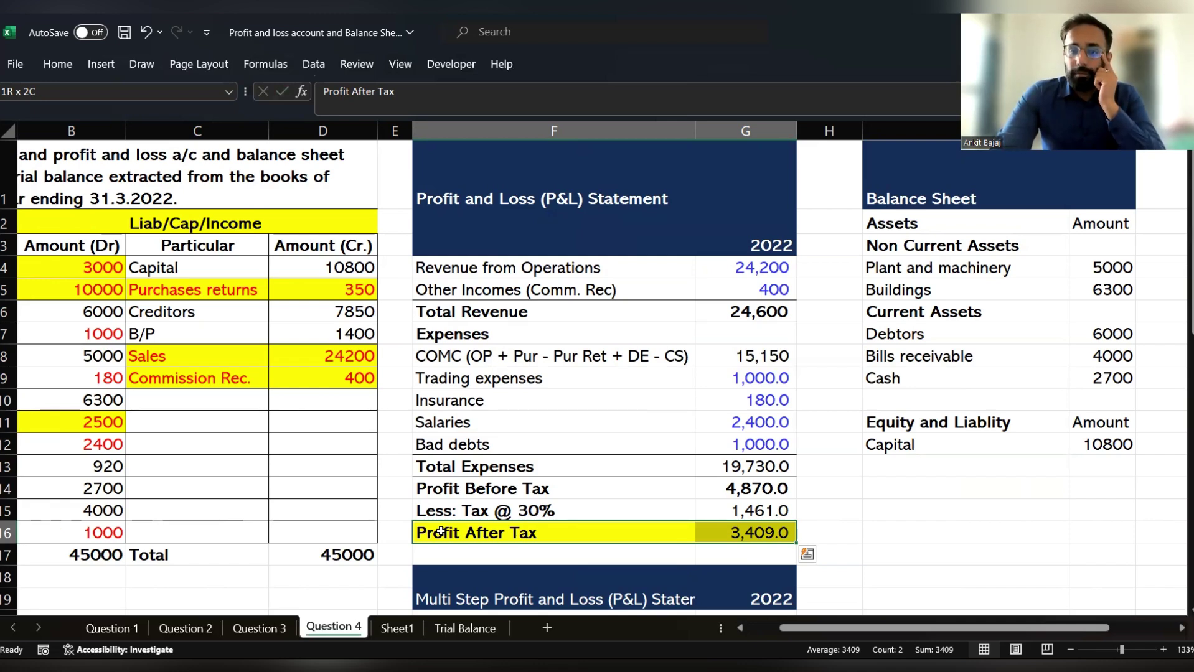
key("Right")
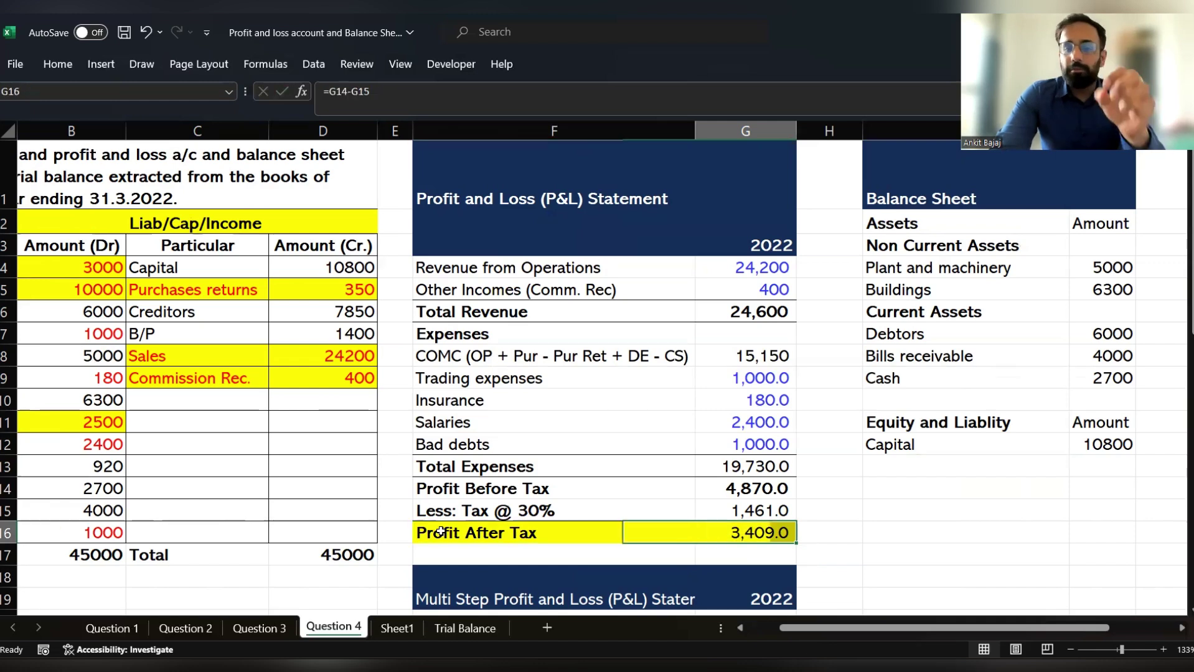
key("Up")
key("Up")
key("Up")
key("Right")
key("Right")
type("Res")
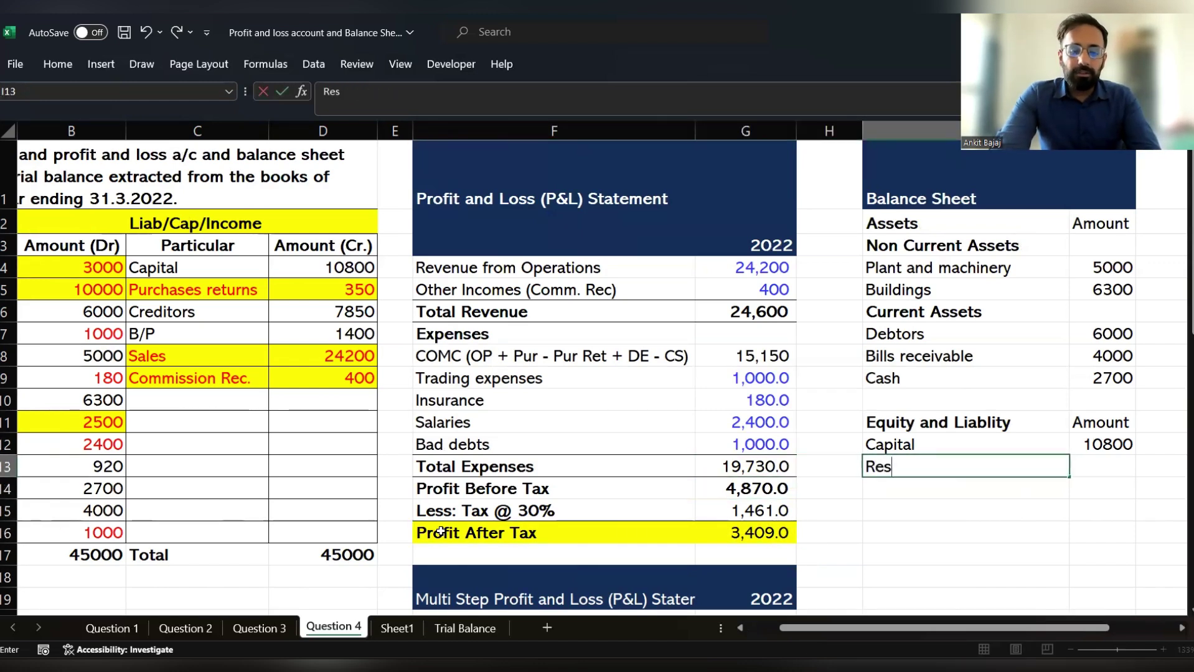
type(" andS")
key("BackSpace")
type("Surpl")
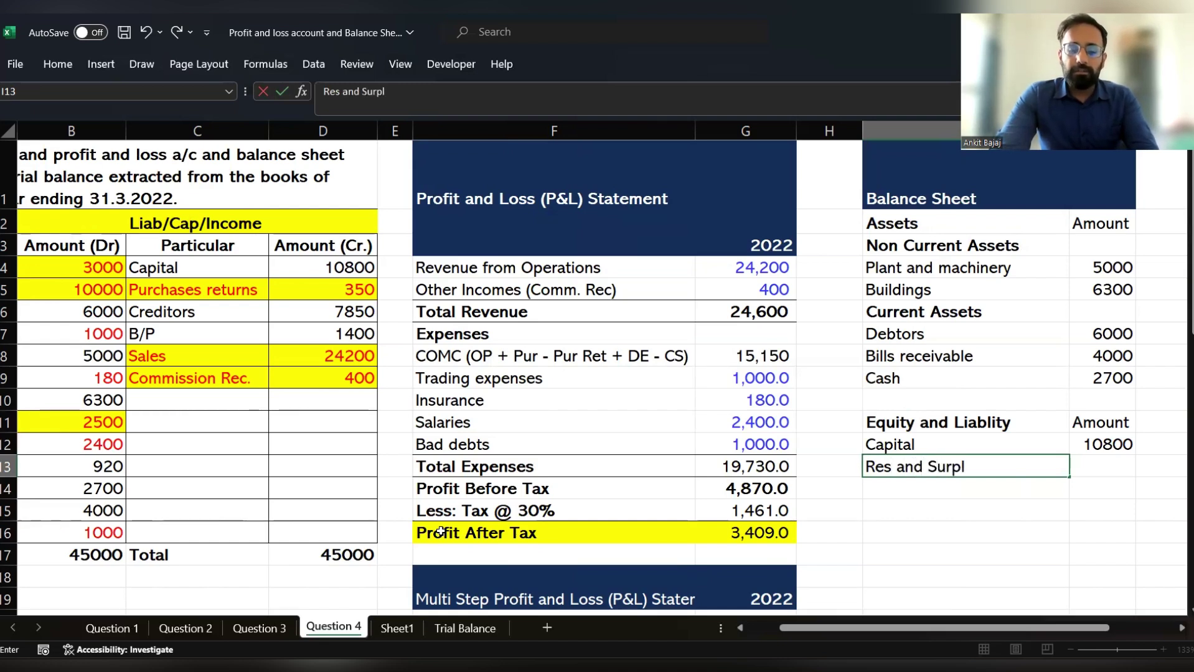
type("us")
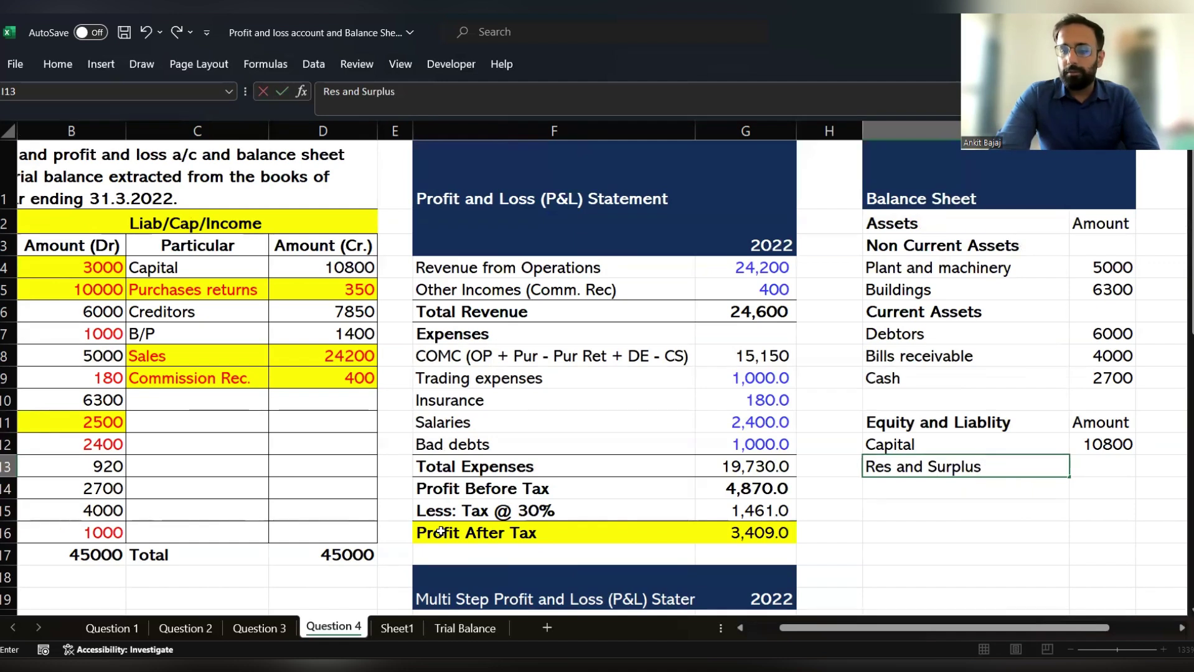
left_click(895, 473)
type("erve")
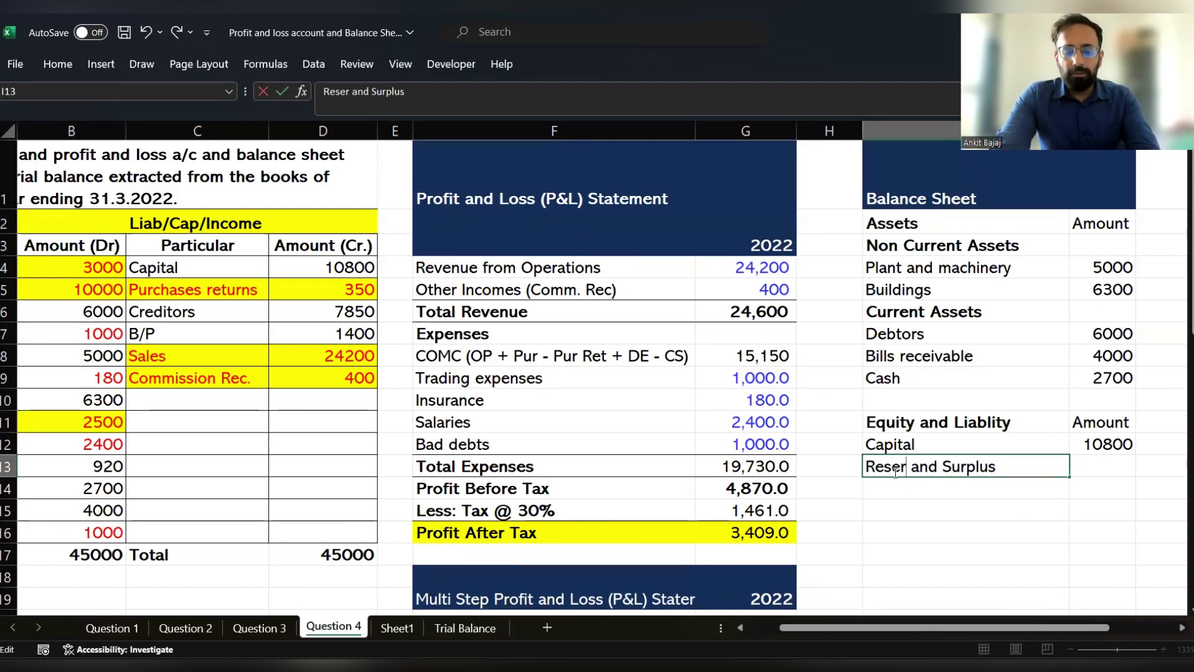
Link the Reserve and Surplus amount in J13 to the Profit After Tax figure, using =G16.
key("Tab")
type("=")
key("Left")
key("Left")
key("Left")
key("Left")
key("Down")
key("Down")
key("Down")
key("Right")
key("Return")
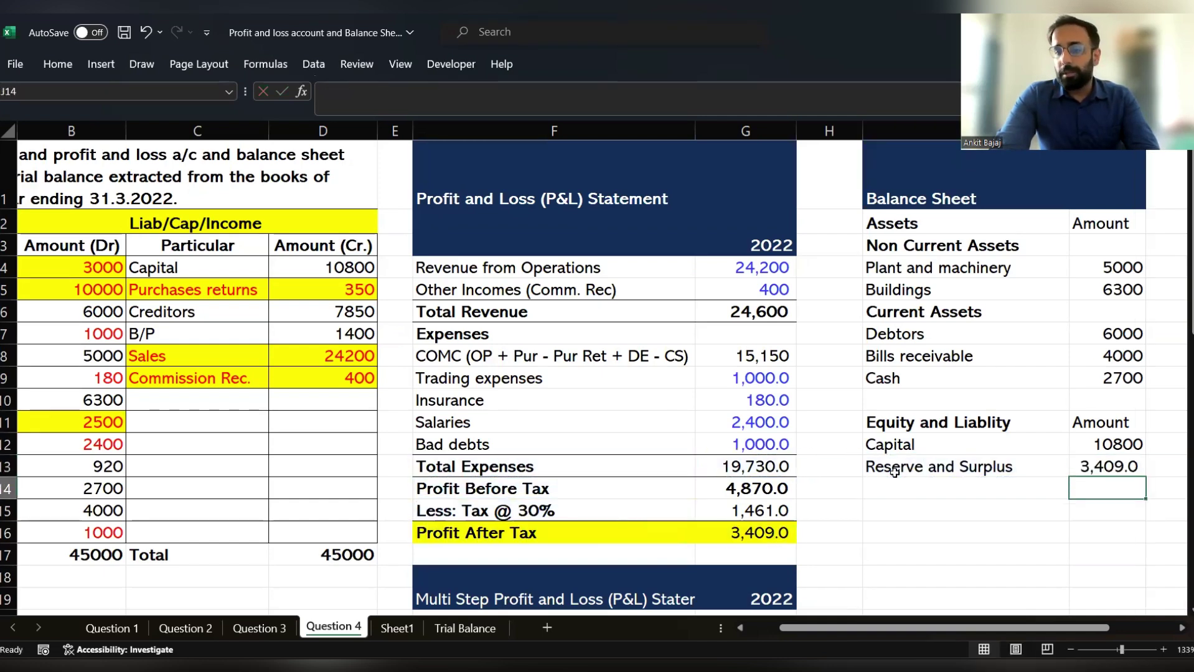
Format the Reserve and Surplus amount in J13 to show no decimal places.
left_click(1098, 467)
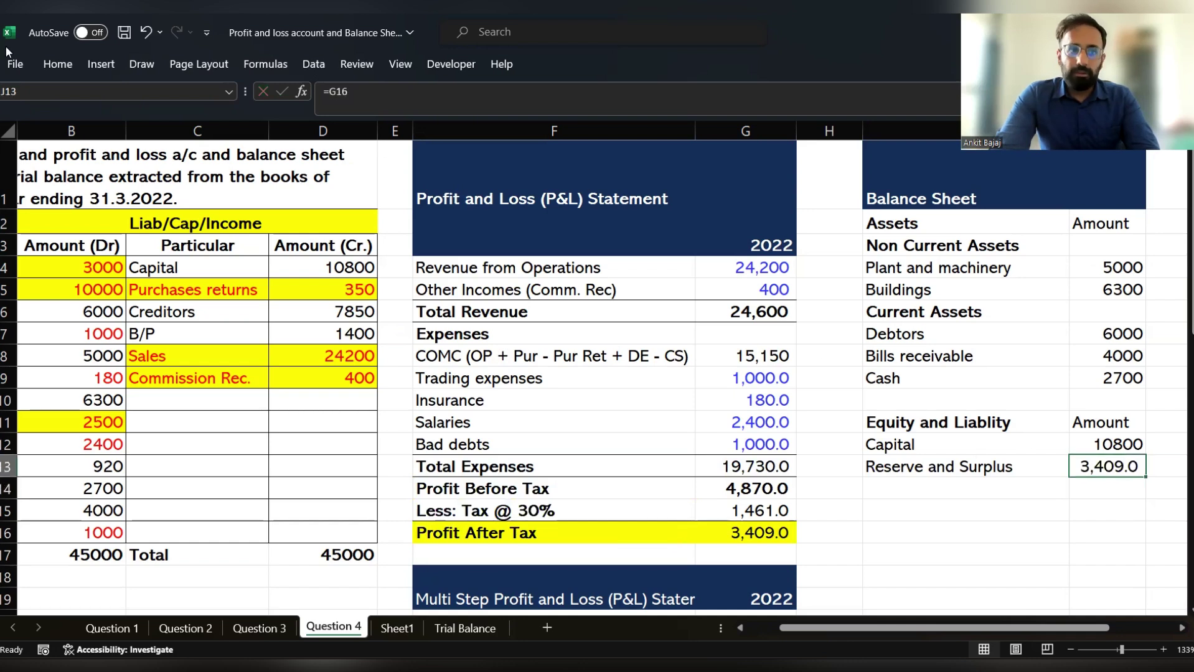
left_click(56, 65)
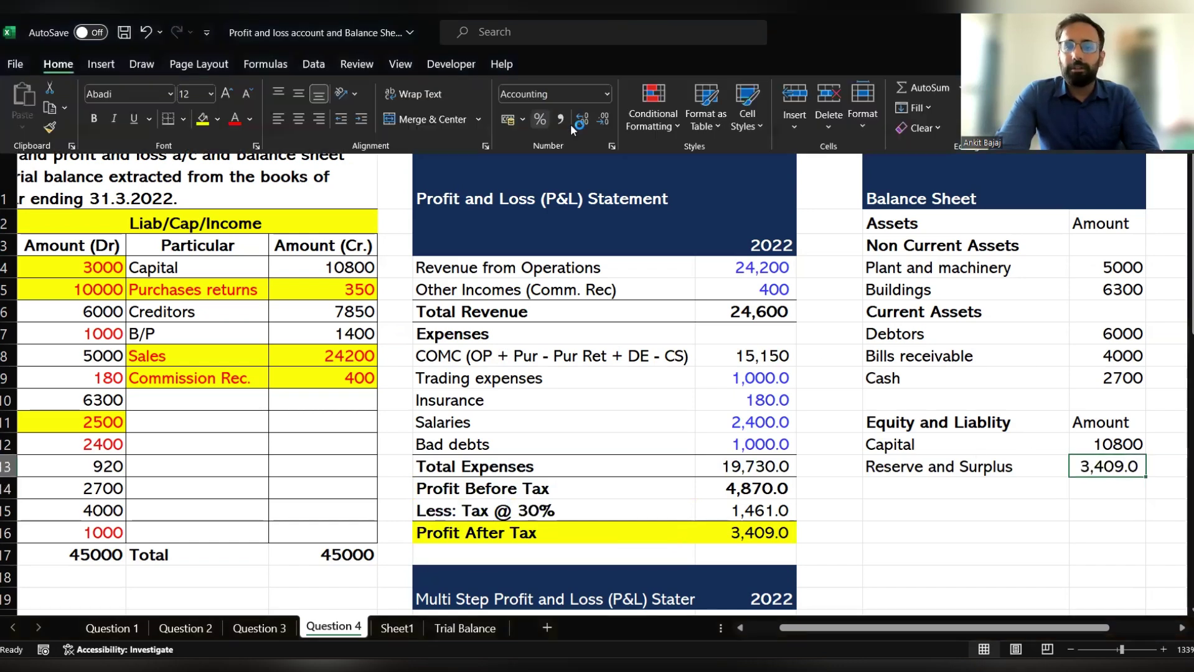
left_click(604, 120)
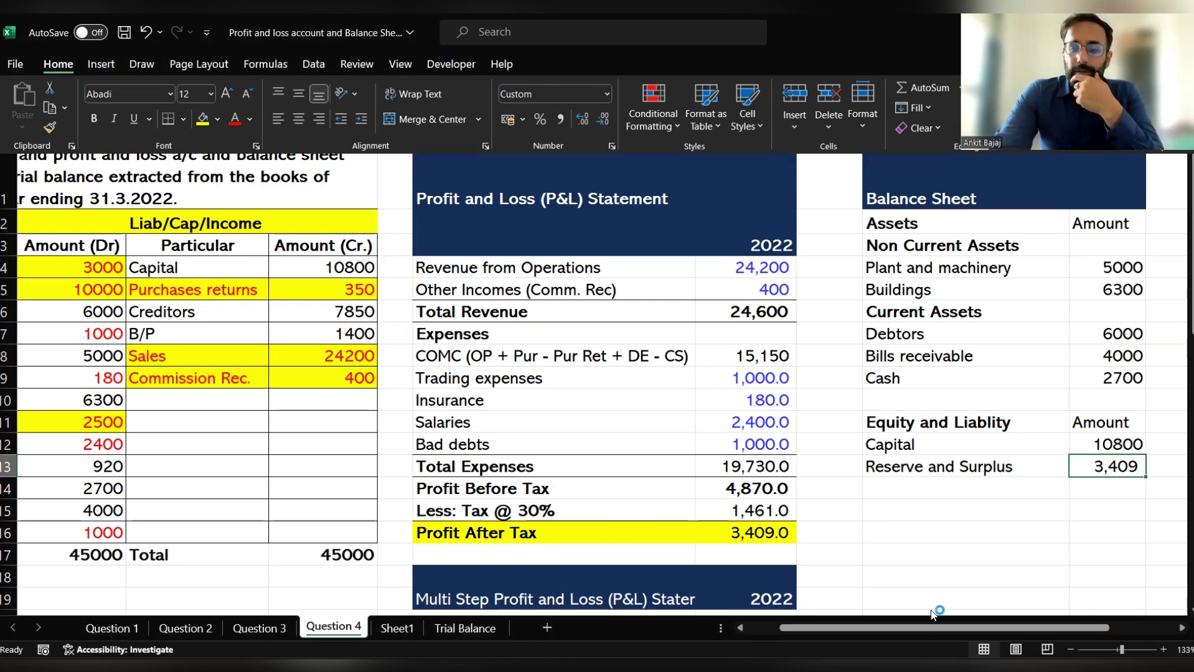
Review the Capital and Reserve and Surplus rows in the balance sheet's equity section.
left_click(1021, 468)
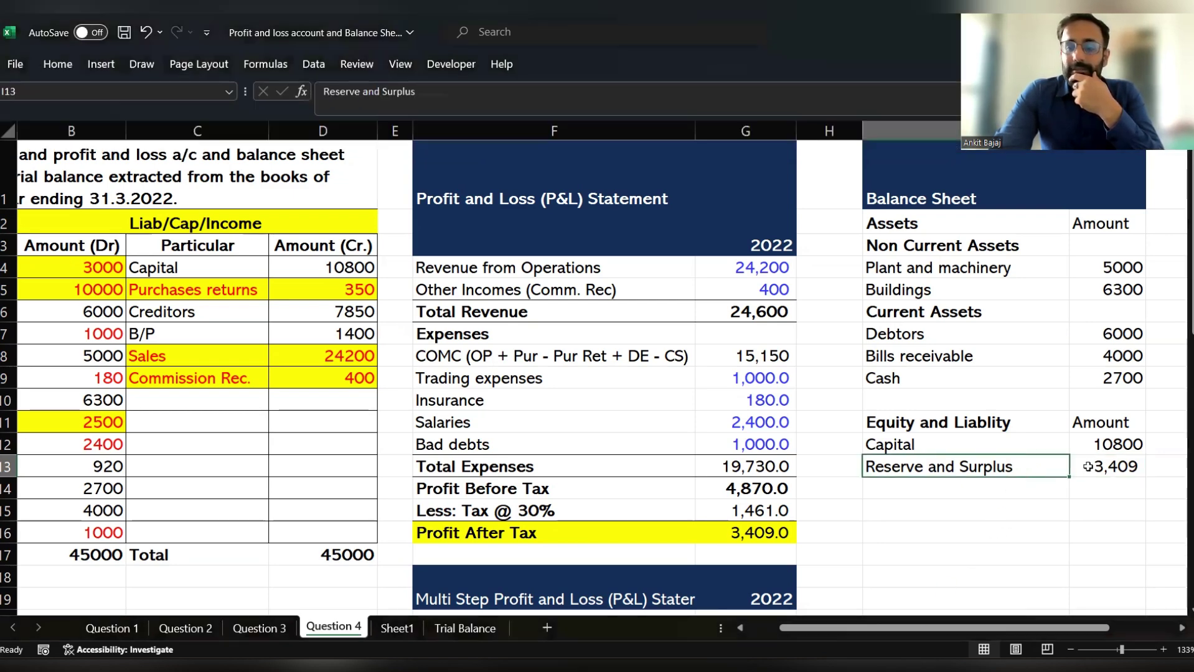
left_click(1095, 466)
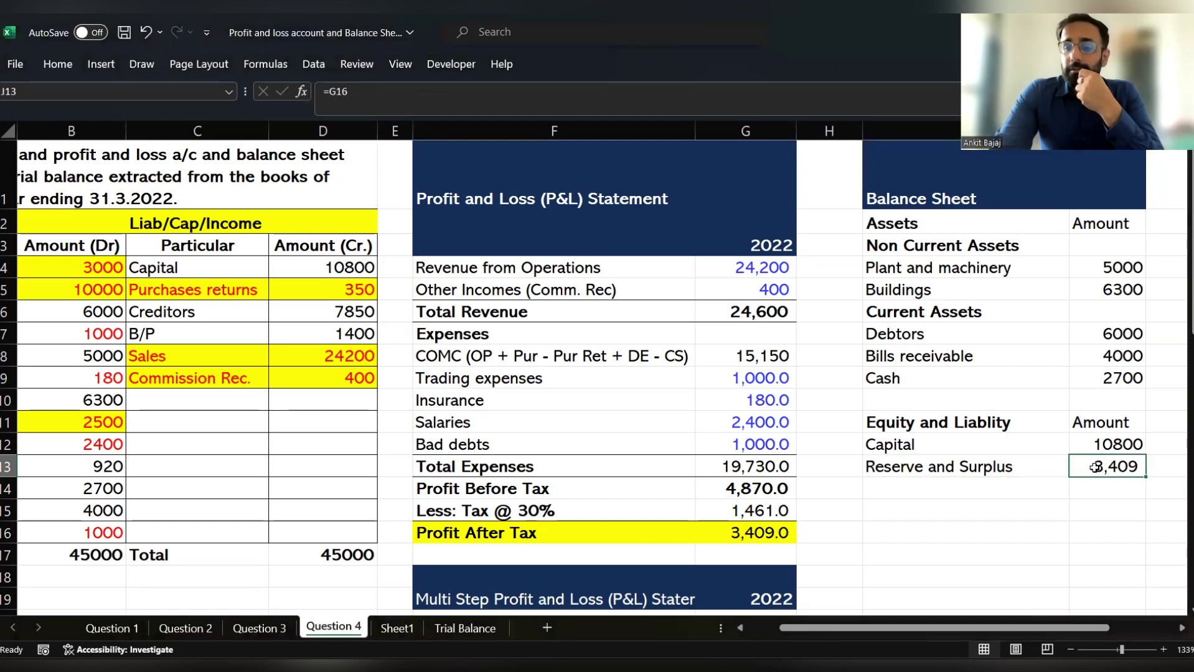
key("Down")
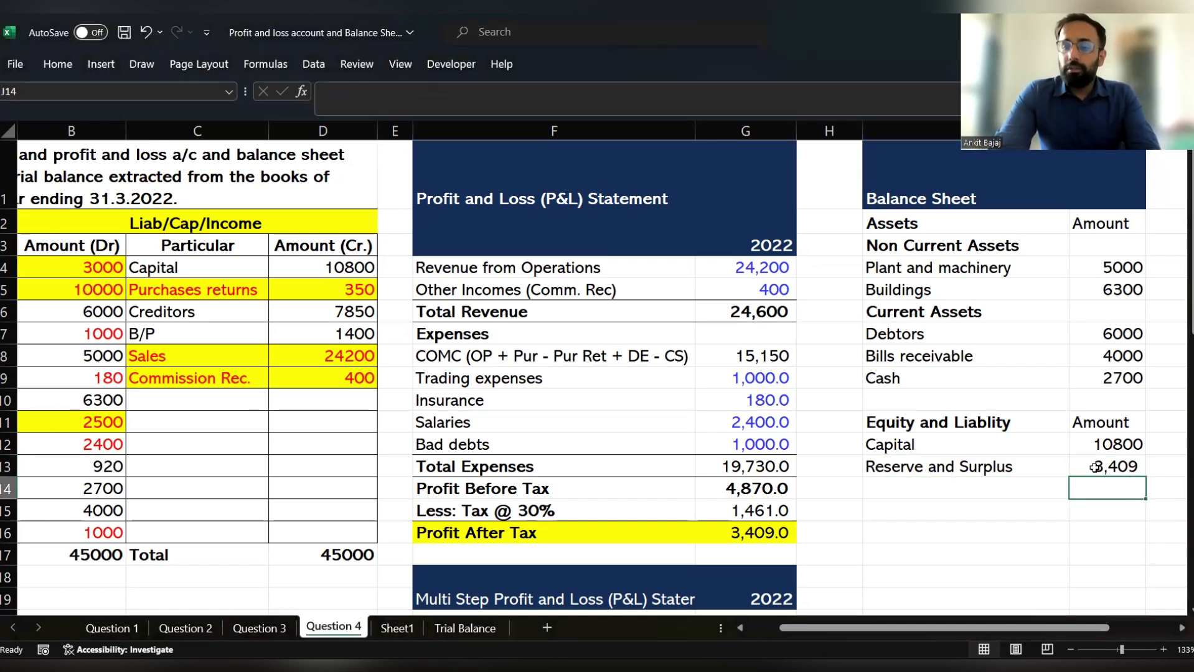
key("Left")
key("Up")
key("Up")
left_click(1095, 466)
key("Up")
key("Left")
left_click(1095, 466)
key("Up")
key("Left")
key("Down")
key("Right")
key("Left")
Enter the label Equity Shareholders Fund in I14 under Reserve and Surplus.
key("Down")
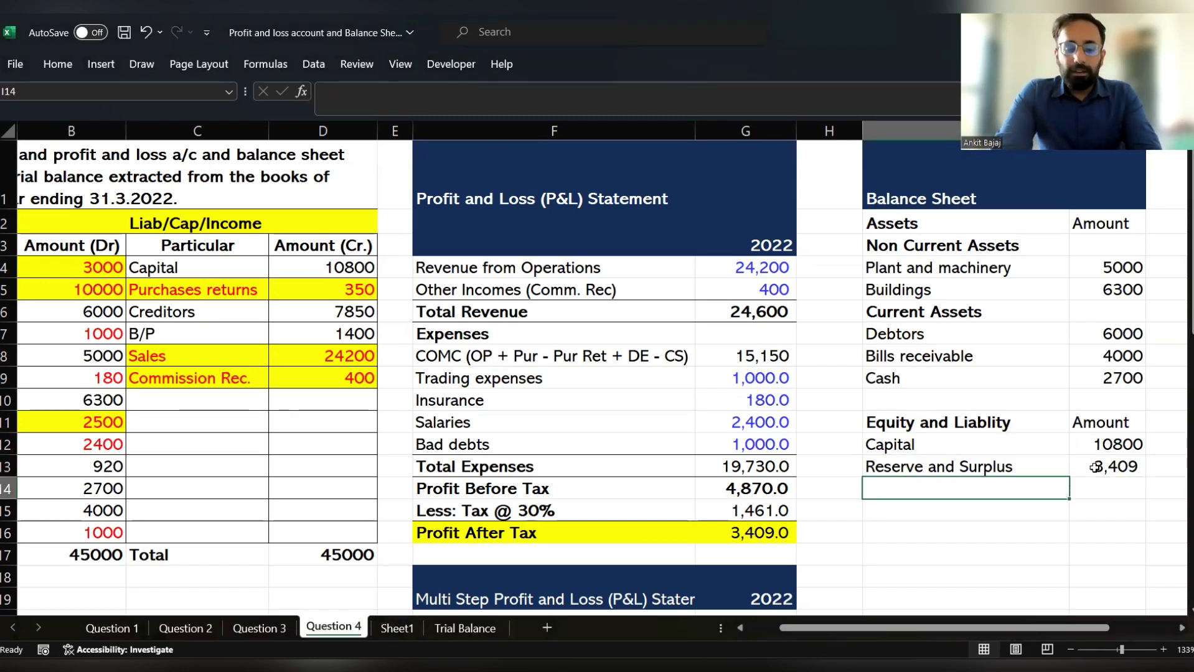
type("Equity ")
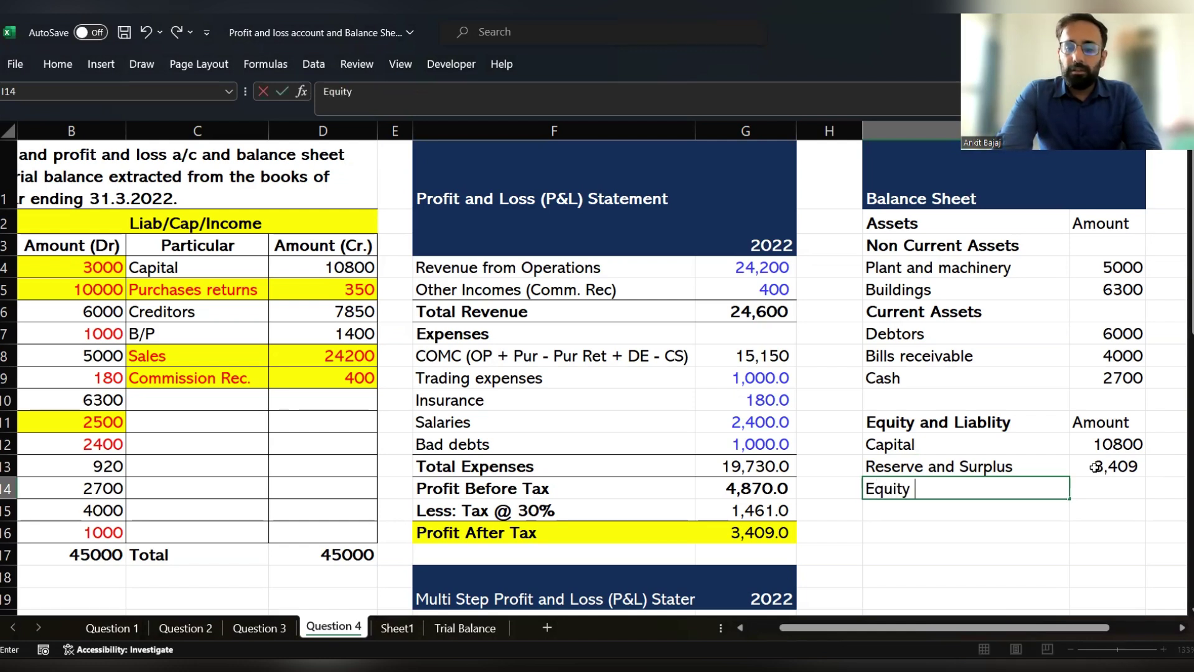
type("Shareholders")
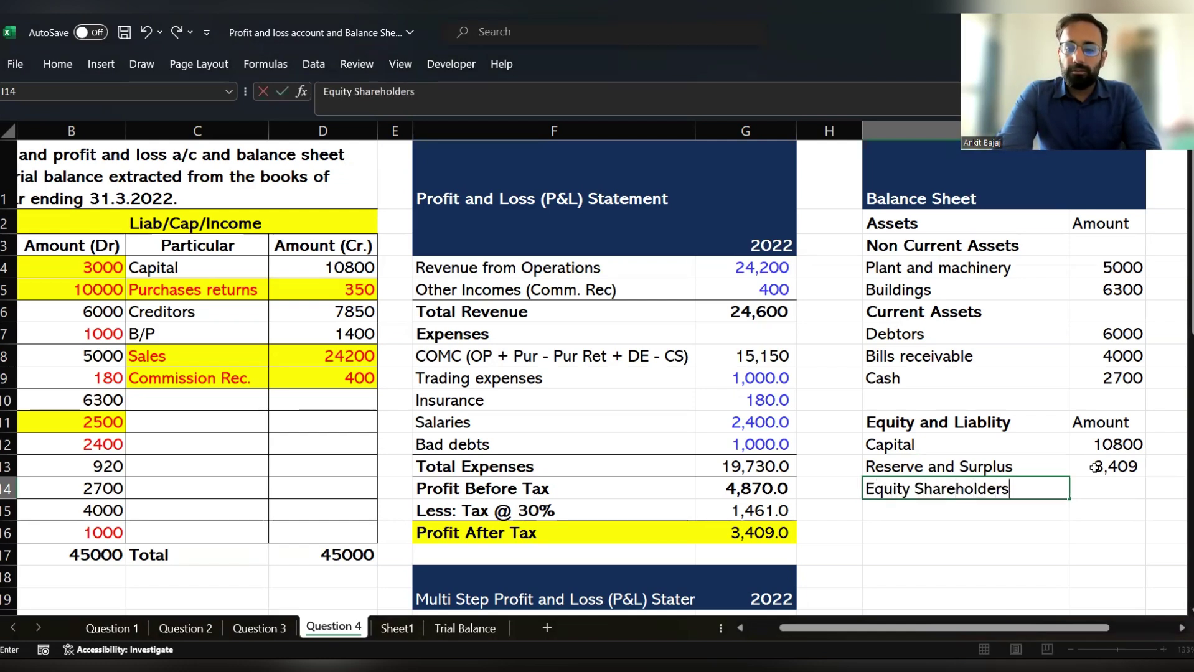
type(" Fund")
key("Return")
Add Capital and Reserve and Surplus in J14 with =J12+J13, and make the Equity Shareholders Fund row bold.
key("Right")
key("Up")
type("=")
key("Up")
key("Up")
type("+")
key("Up")
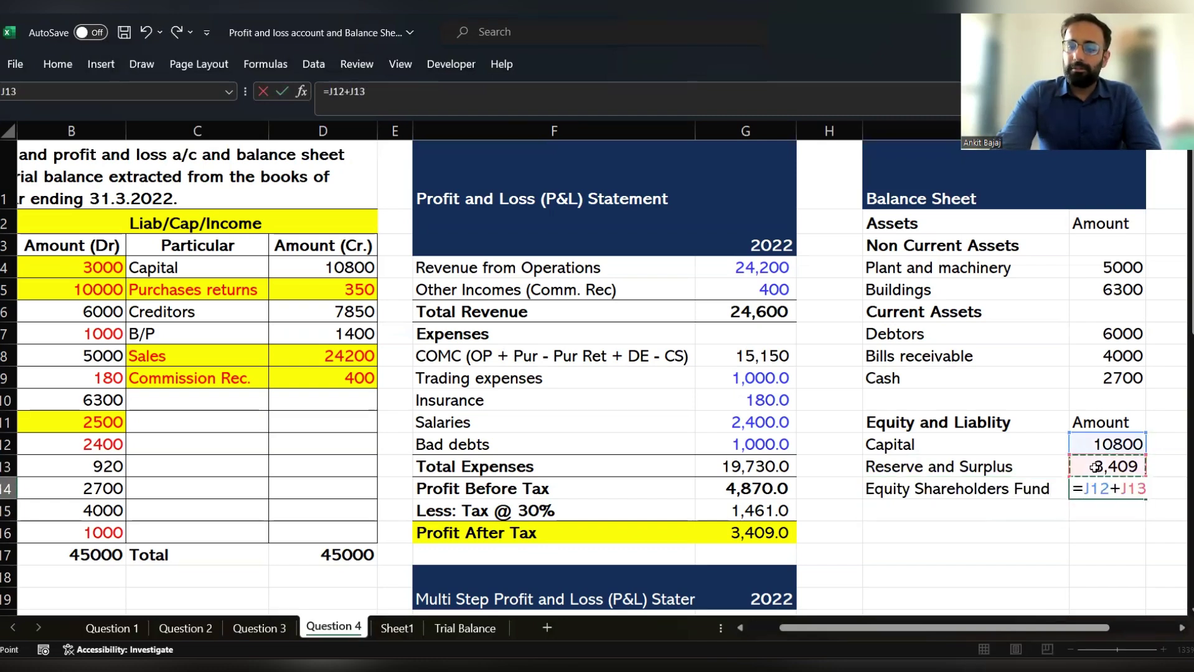
key("Return")
key("Up")
key("shift+Left")
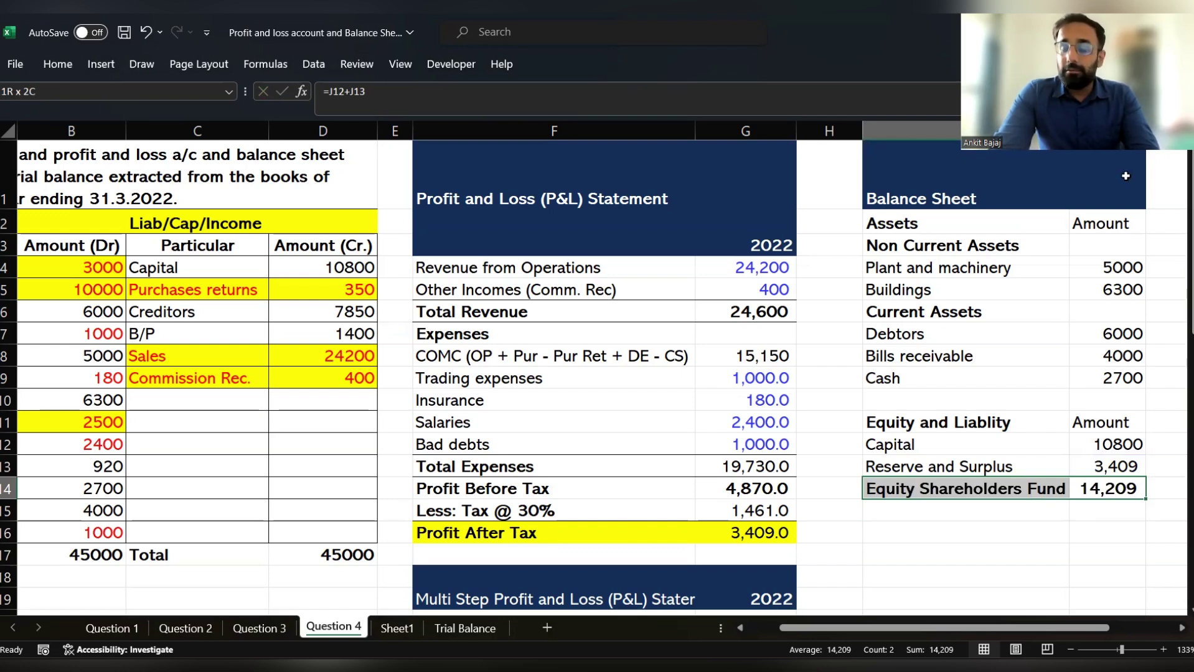
Widen column I slightly so the balance sheet labels have more room before the Amount column.
left_click(999, 201)
key("Right")
key("Right")
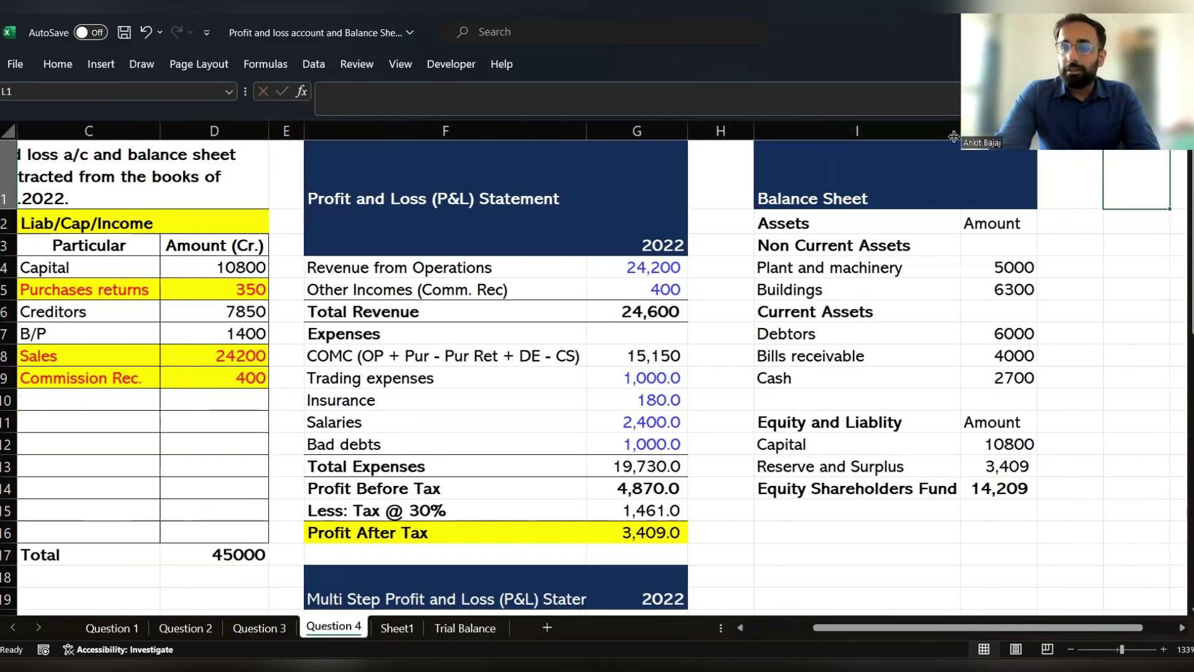
left_click_drag(961, 128, 975, 127)
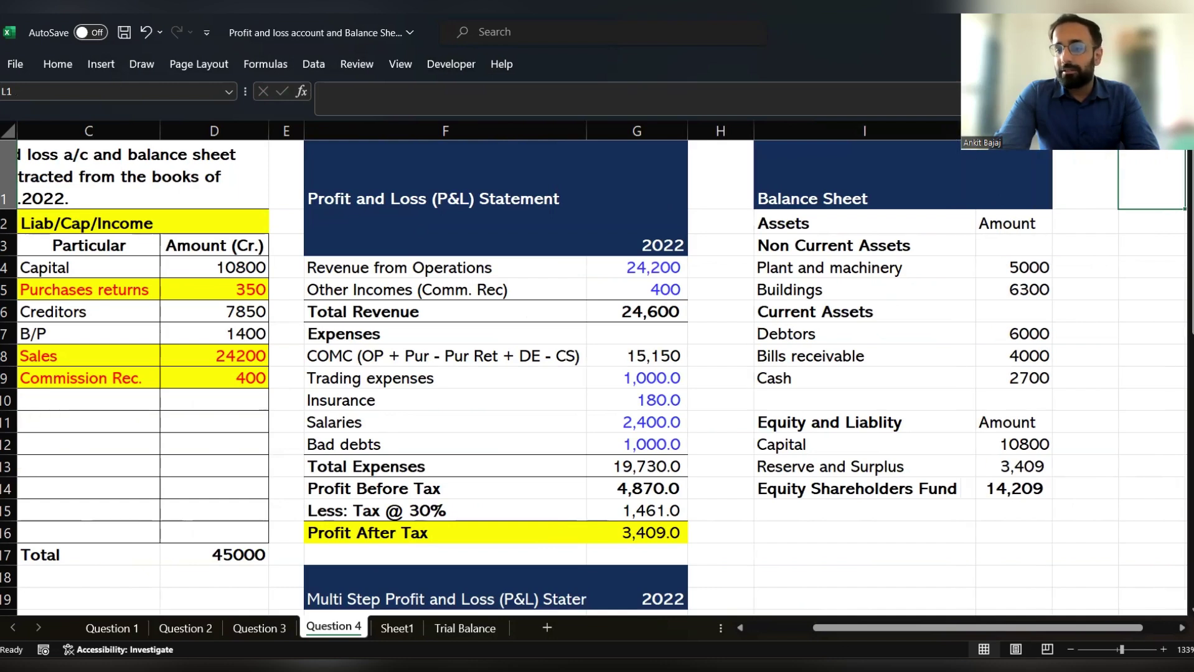
key("Down")
key("Down")
key("Down")
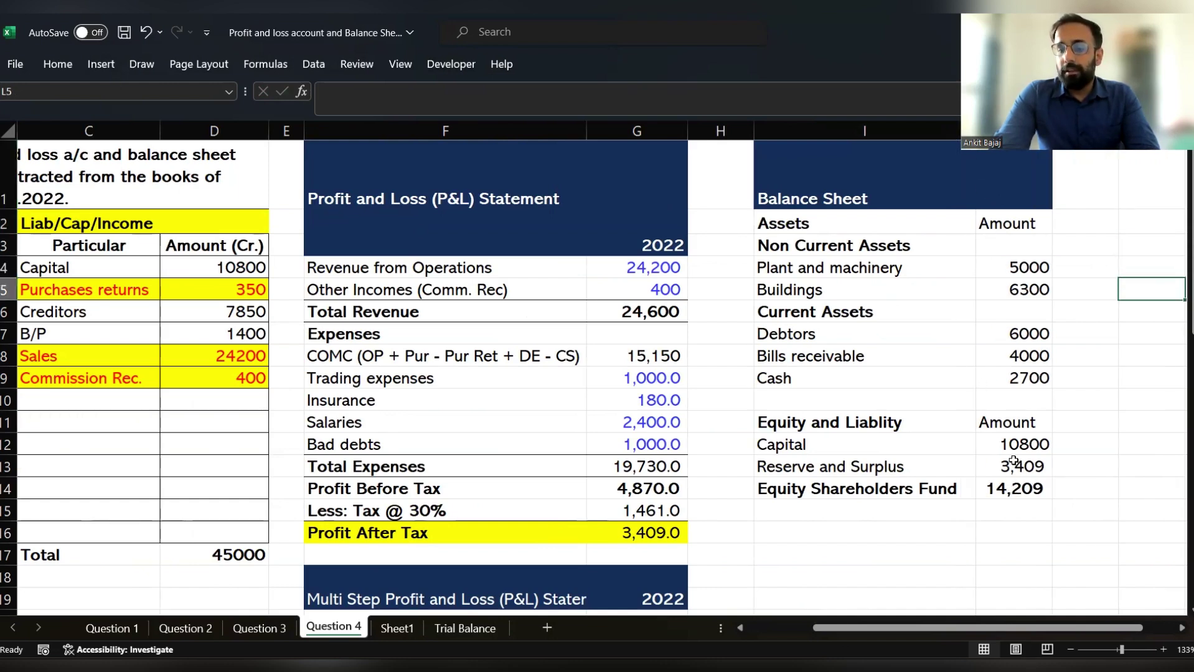
Review the Capital, Reserve and Surplus, and Equity Shareholders Fund rows of the balance sheet.
left_click(1004, 443)
left_click_drag(1004, 443, 822, 437)
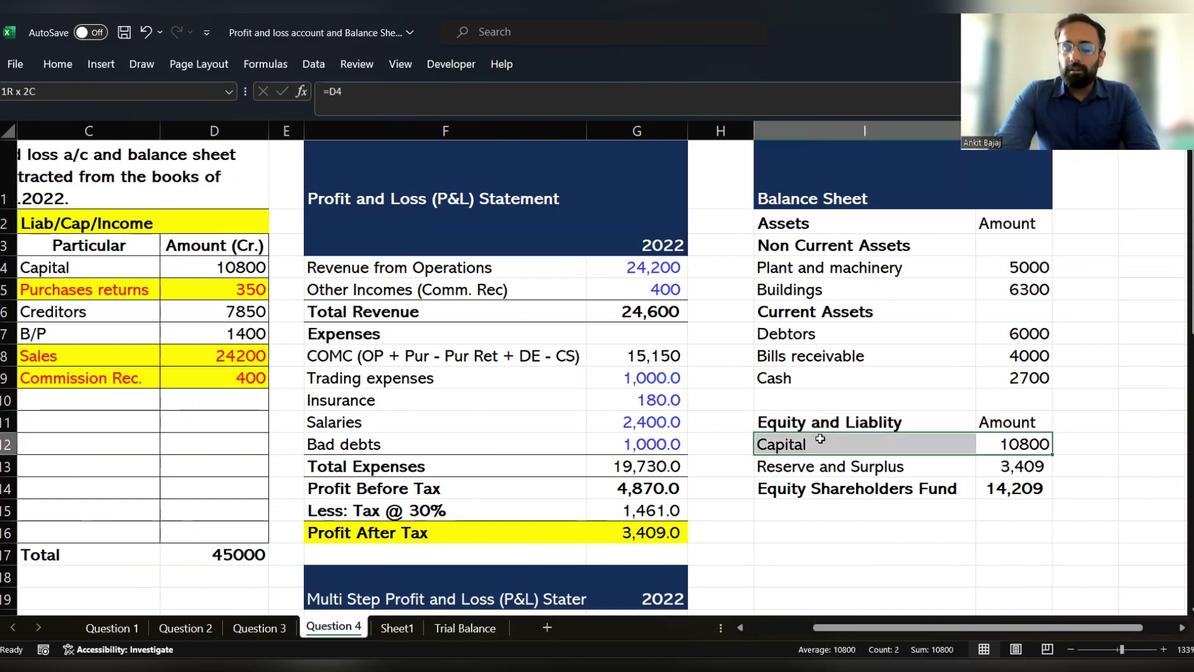
left_click(766, 466)
left_click_drag(767, 466, 1002, 466)
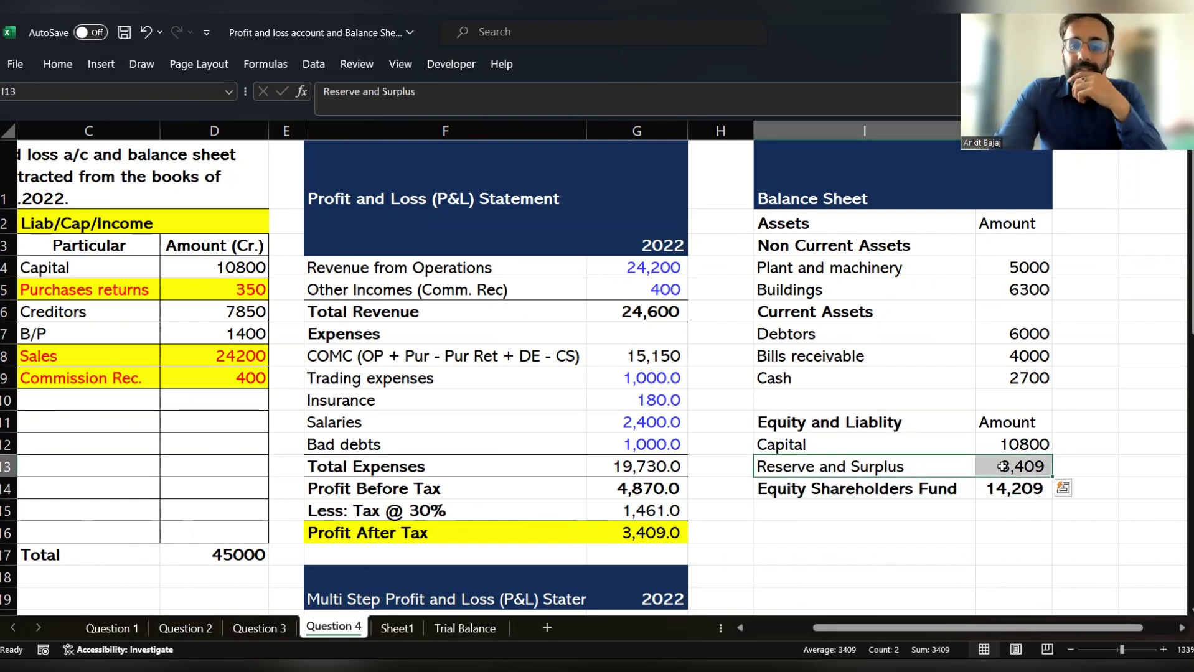
key("Down")
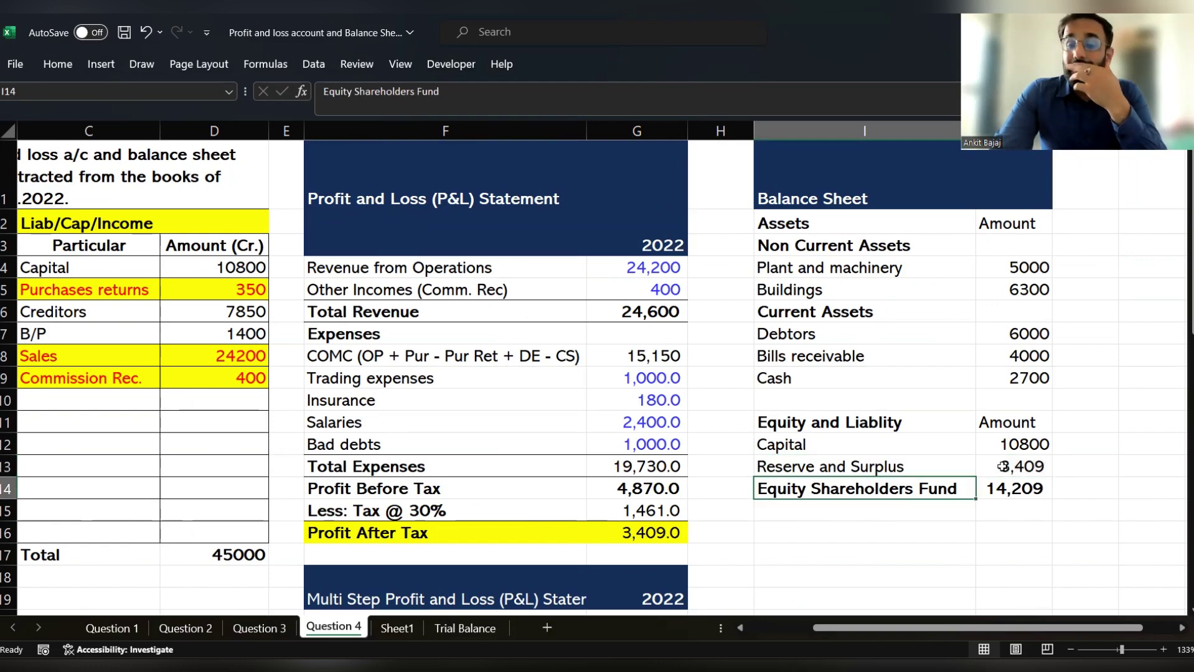
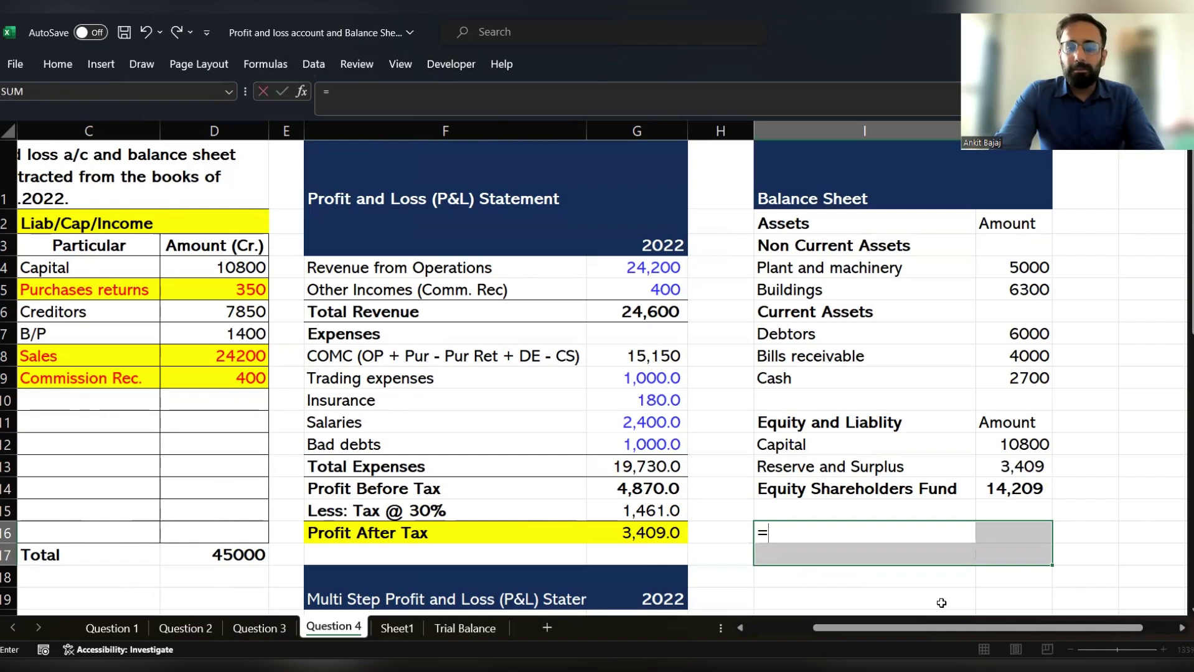
Fill I16:J17 with =C6 to bring the Creditors and B/P labels and amounts over from the trial balance.
left_click(61, 309)
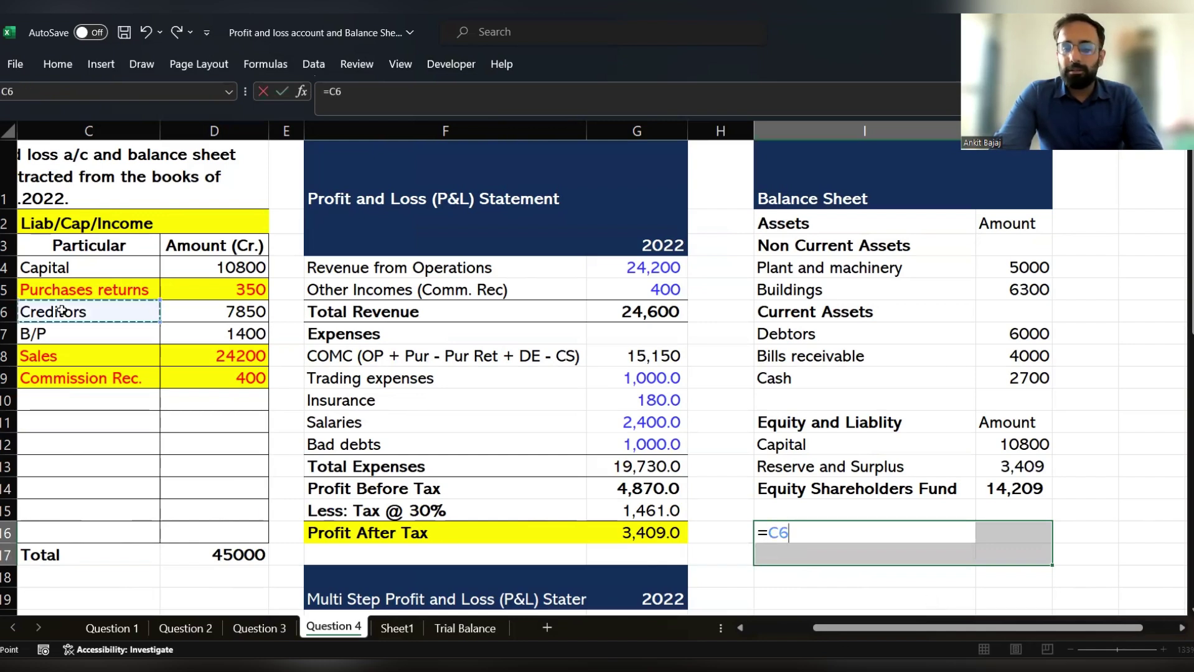
key("ctrl+Return")
key("Up")
key("Down")
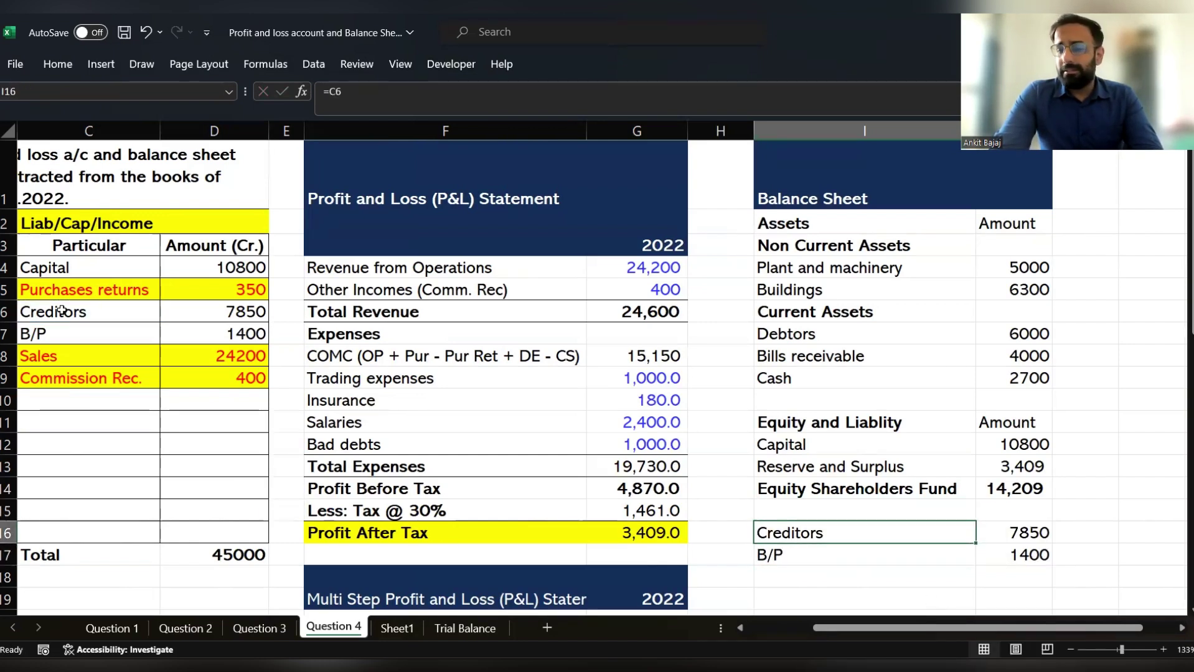
Move the Equity Shareholders Fund row I14:J14 down one row to I15:J15.
key("Up")
key("Up")
key("shift+Right")
key("ctrl+x")
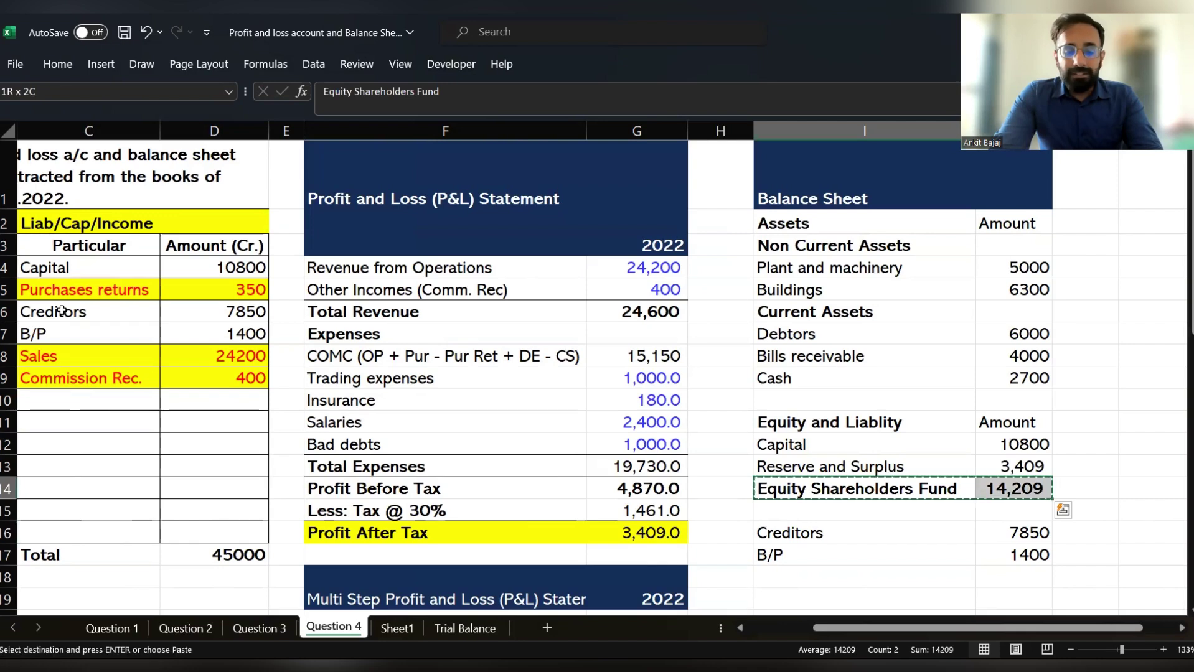
key("Down")
key("ctrl+v")
Examine the Drawings entry in row 13 of the trial balance and its debit amount.
key("Left")
key("Left")
key("Left")
key("Left")
key("Left")
key("Left")
key("Left")
key("Left")
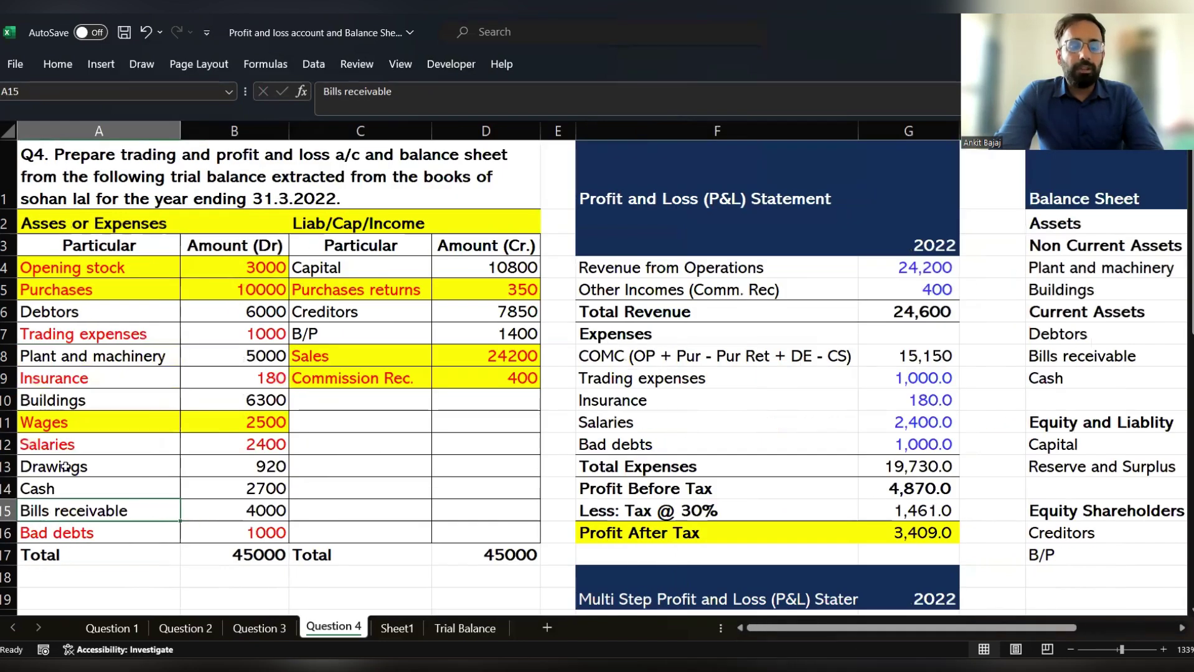
left_click(67, 470)
key("Right")
key("Right")
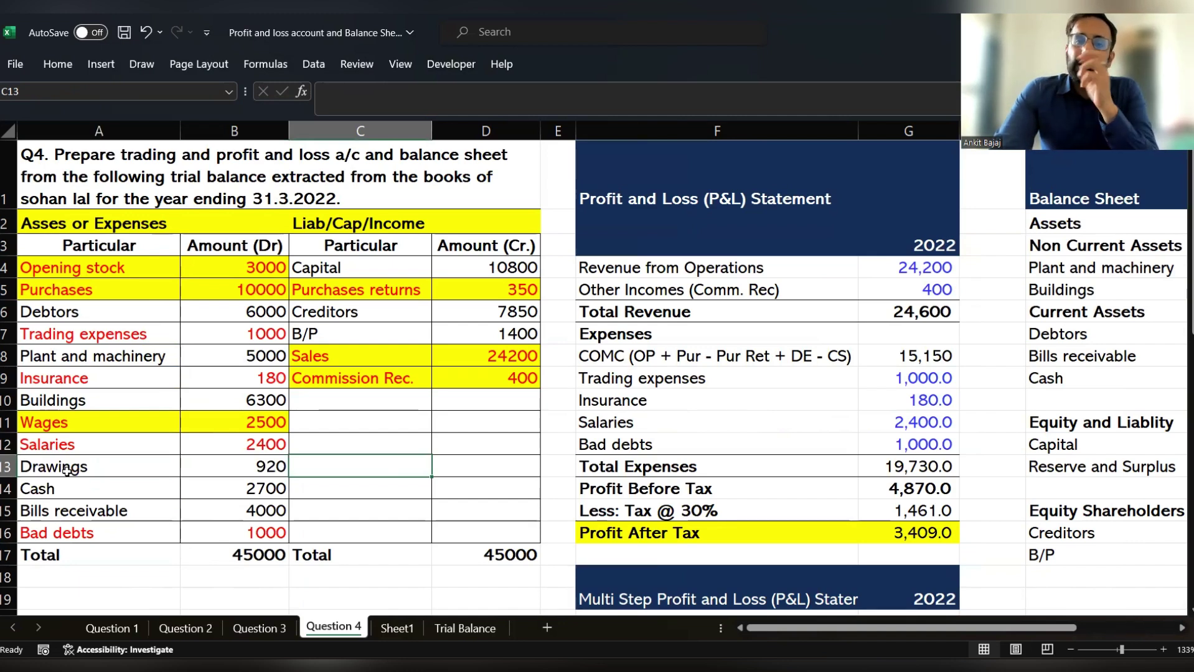
key("Left")
key("Left")
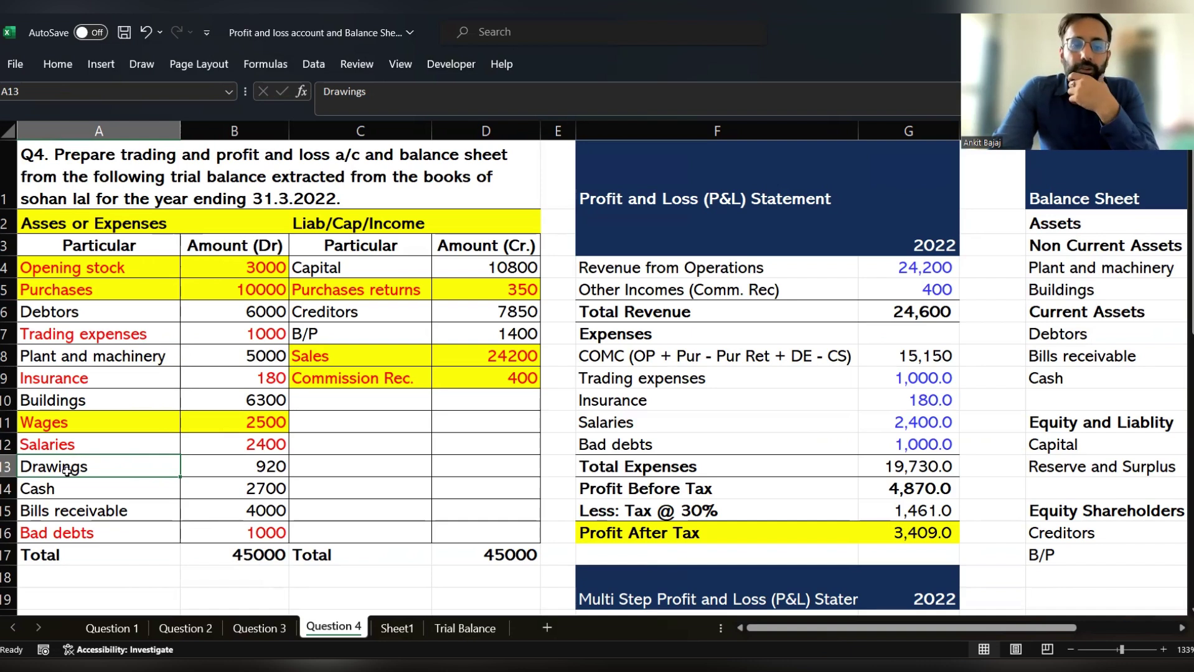
Enter the label Less: Drawing in I14, under Reserve and Surplus.
key("Right")
key("Right")
key("Right")
key("Right")
key("Right")
key("Right")
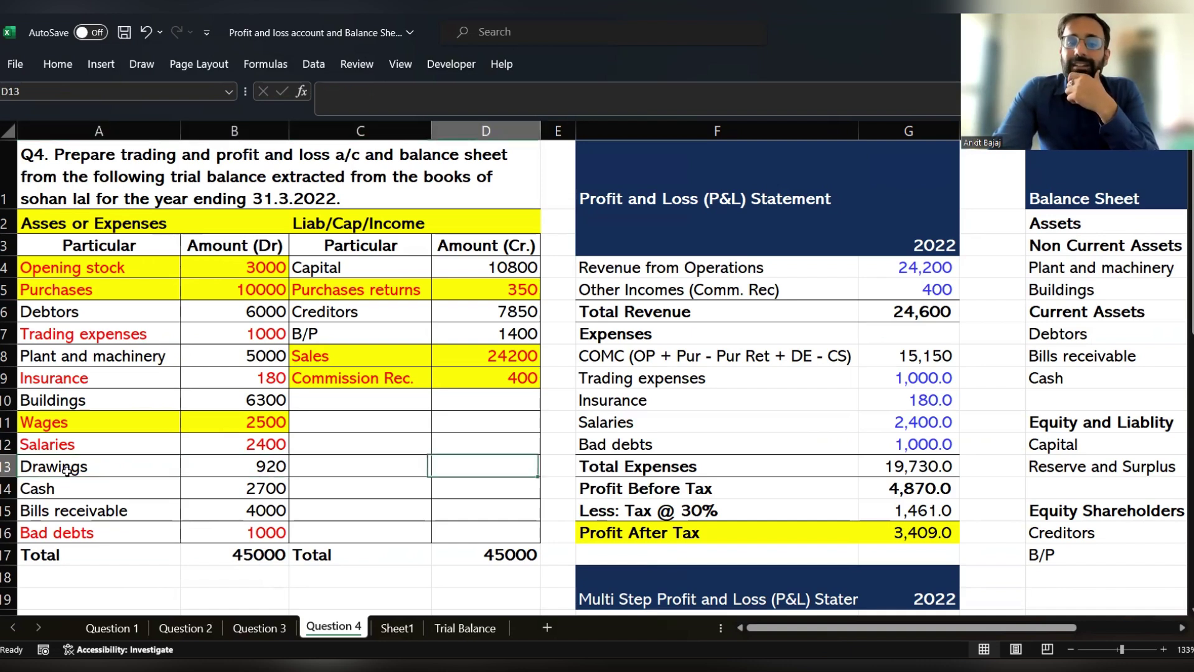
key("Right")
key("Down")
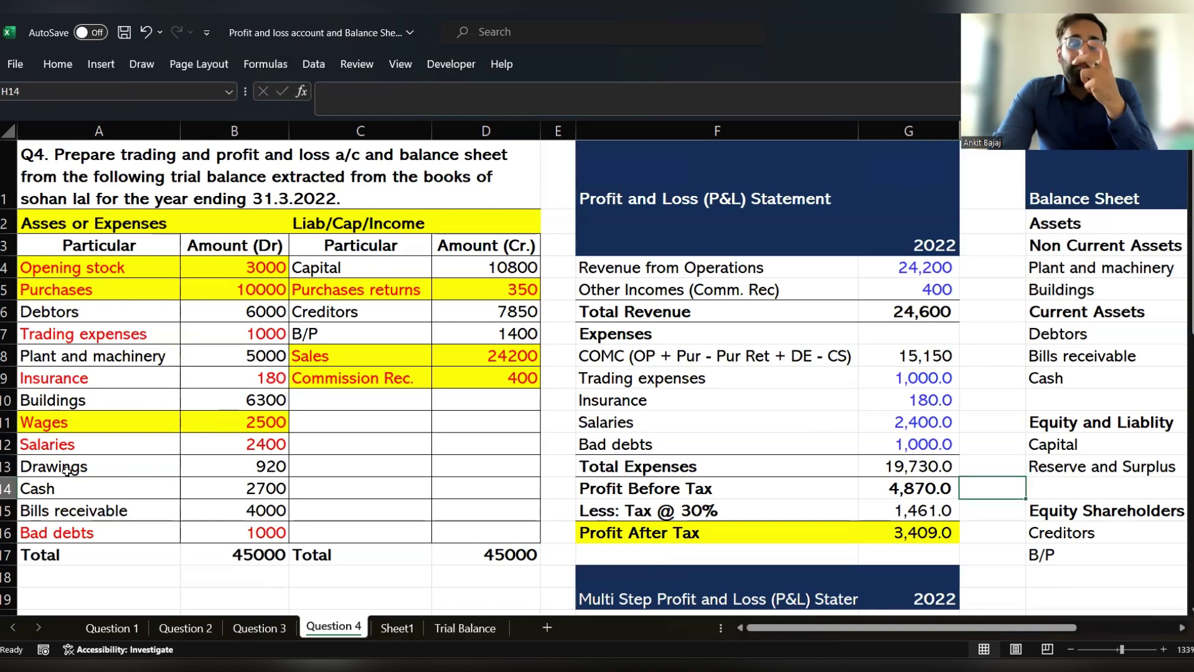
key("Right")
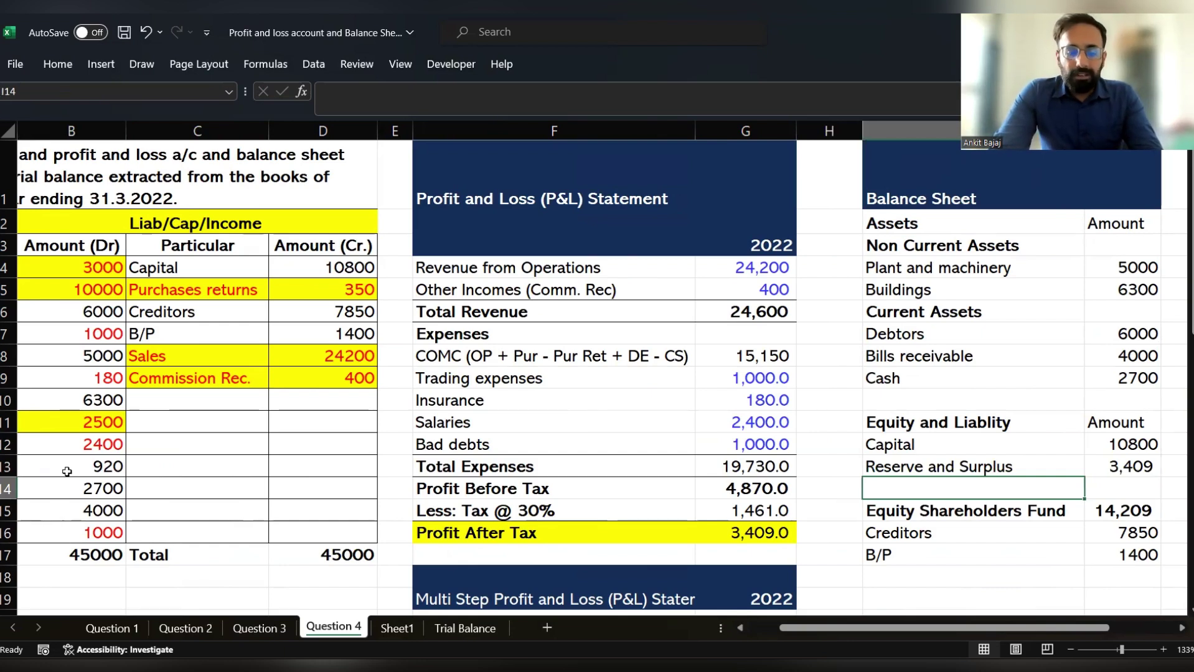
type("Le")
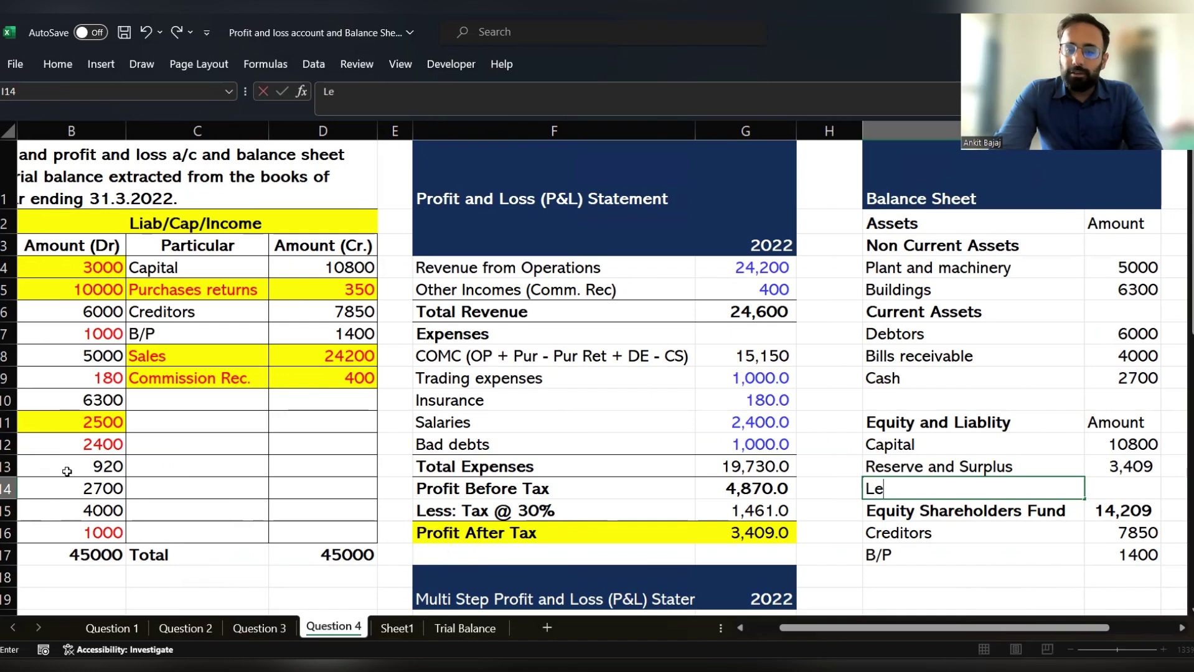
type("ss: ")
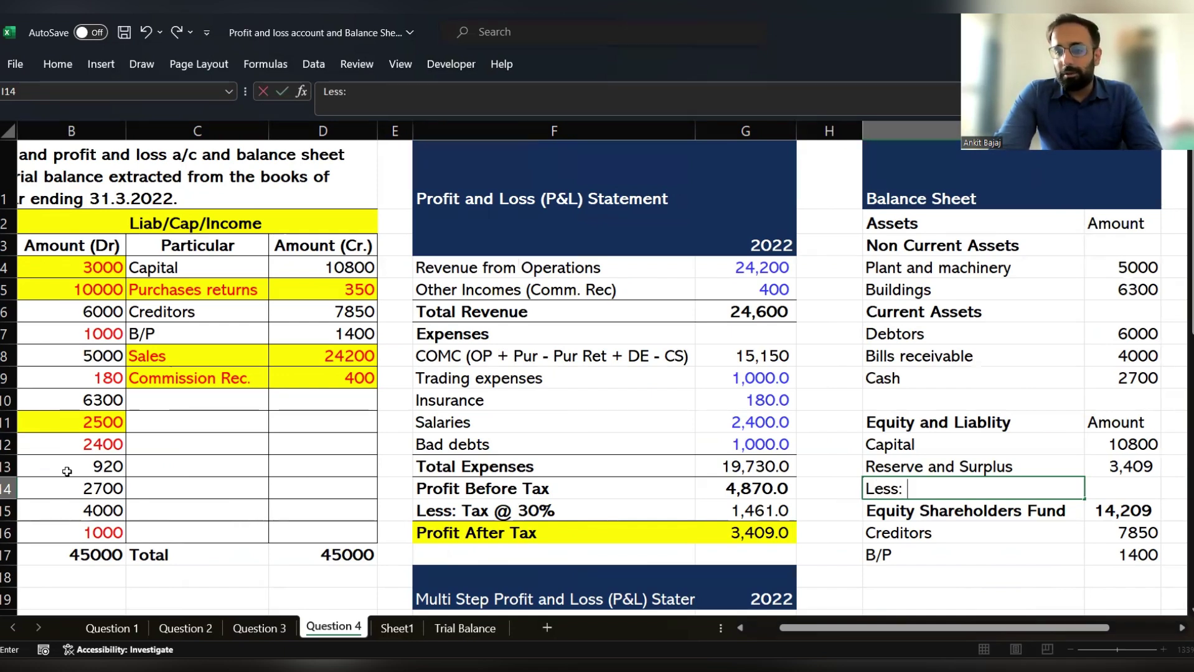
type("Drawing")
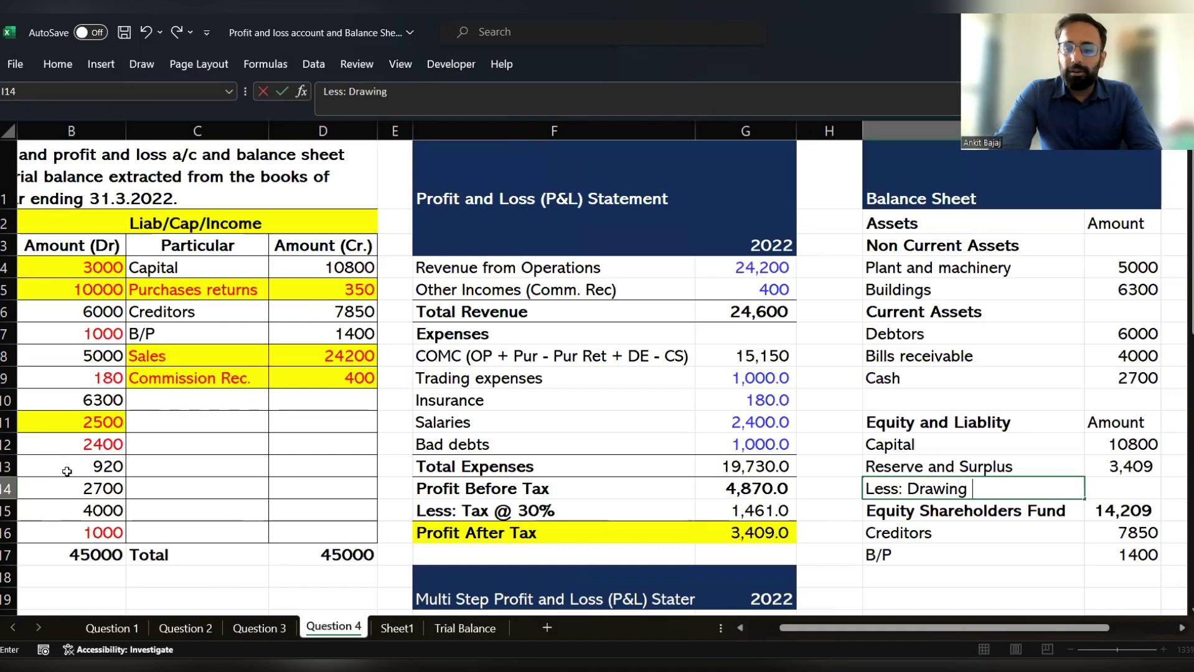
key("Return")
Link J14 to the trial balance Drawings amount as a negative value.
key("Right")
key("Up")
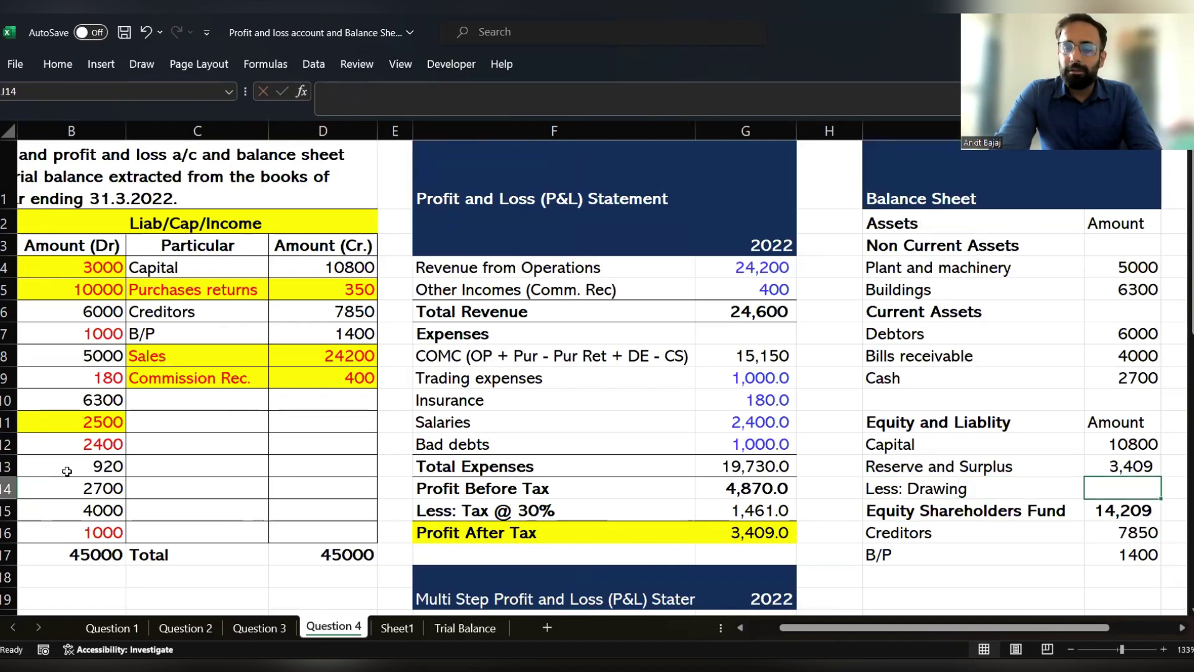
type("=")
key("Escape")
type("-C14")
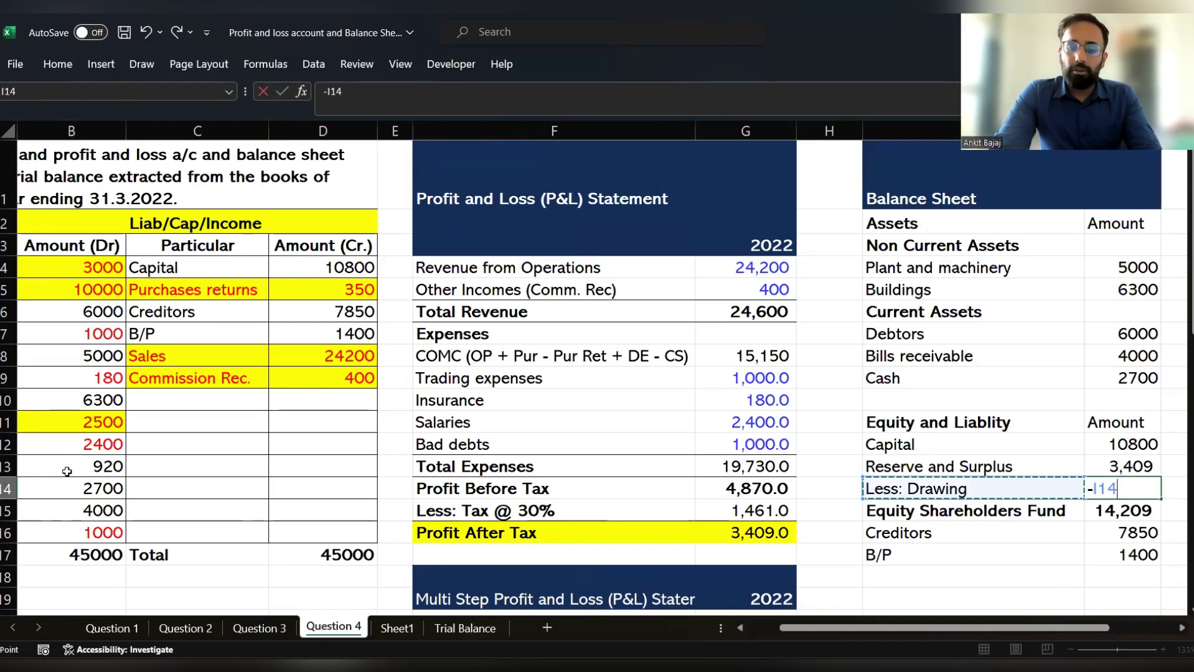
scroll(67, 472, "left", 2)
left_click(66, 472)
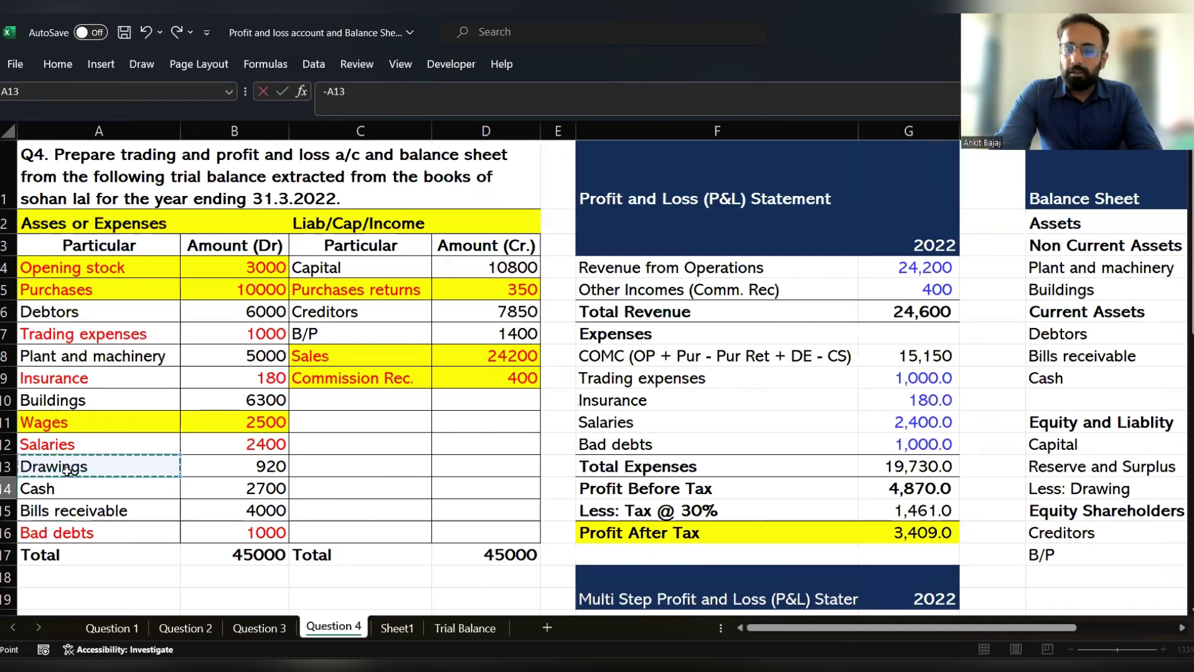
key("Return")
Replace the Equity Shareholders Fund formula in J15 with =SUM(J12:J14) and check the range it covers.
key("Right")
key("Right")
key("Left")
key("Left")
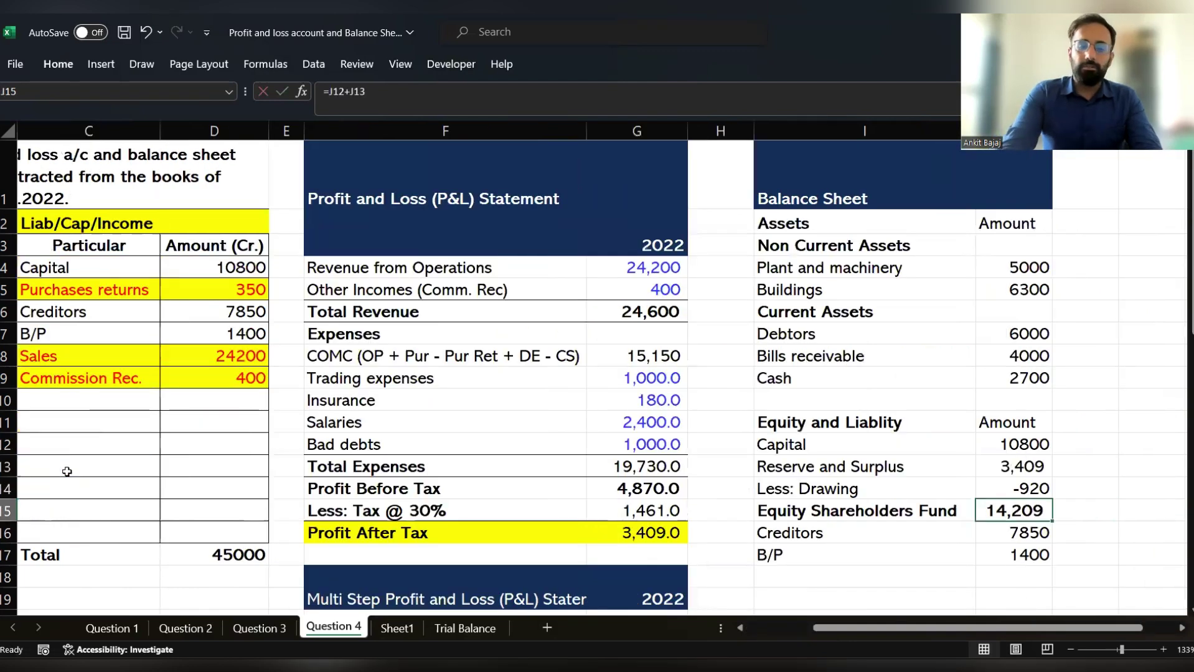
key("alt+equal")
key("Return")
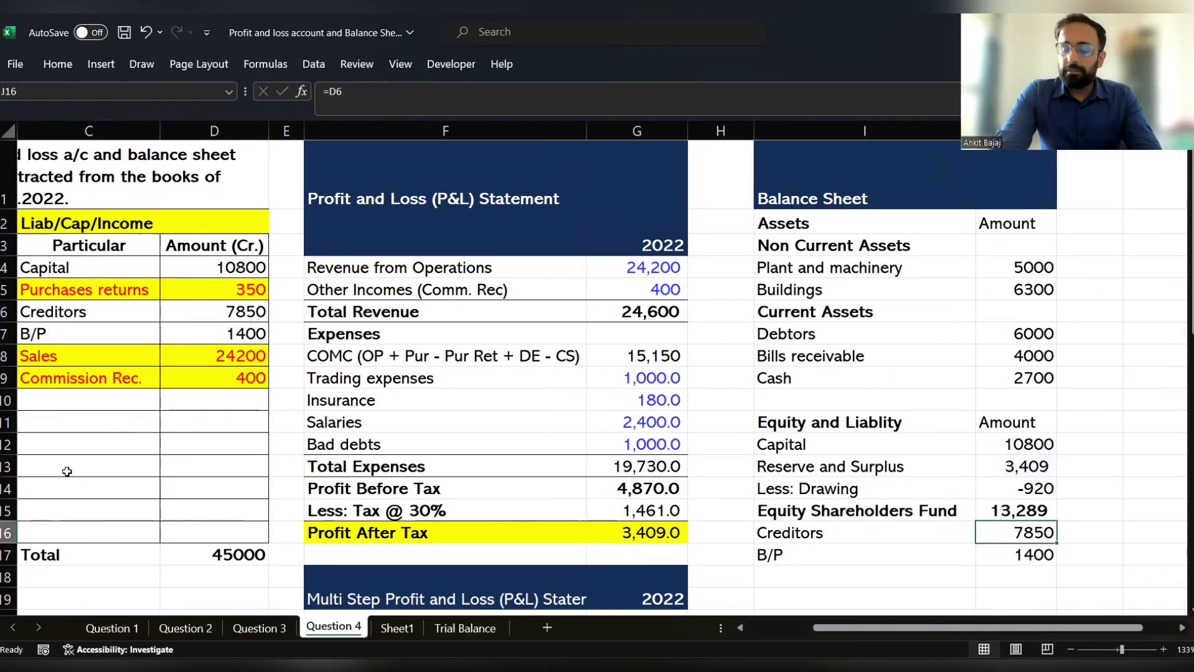
key("Up")
key("F2")
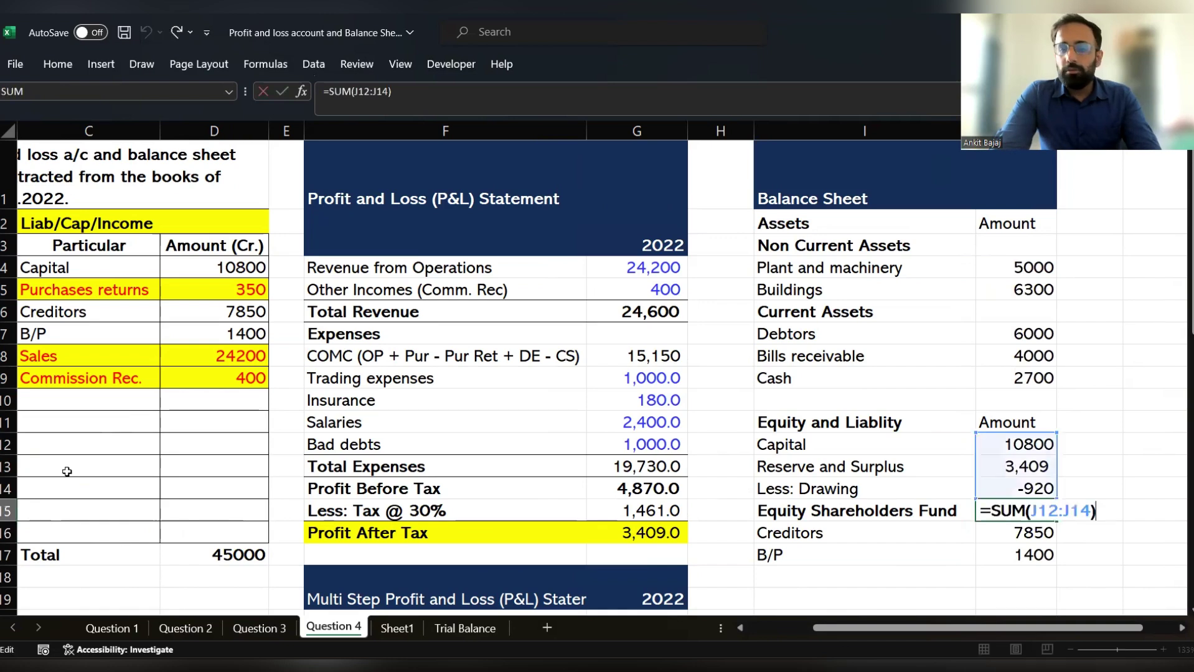
key("Escape")
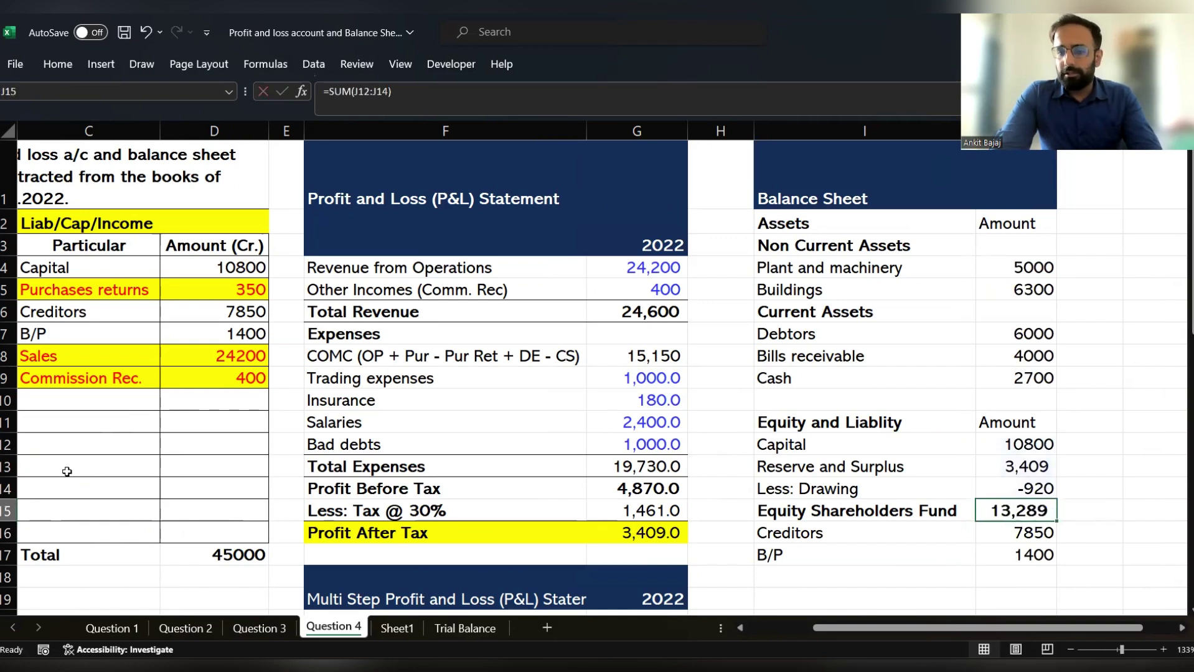
Review the balance sheet from the Creditors and B/P rows back up to its heading.
key("Left")
key("Right")
key("Down")
key("Down")
key("Down")
key("Down")
key("Down")
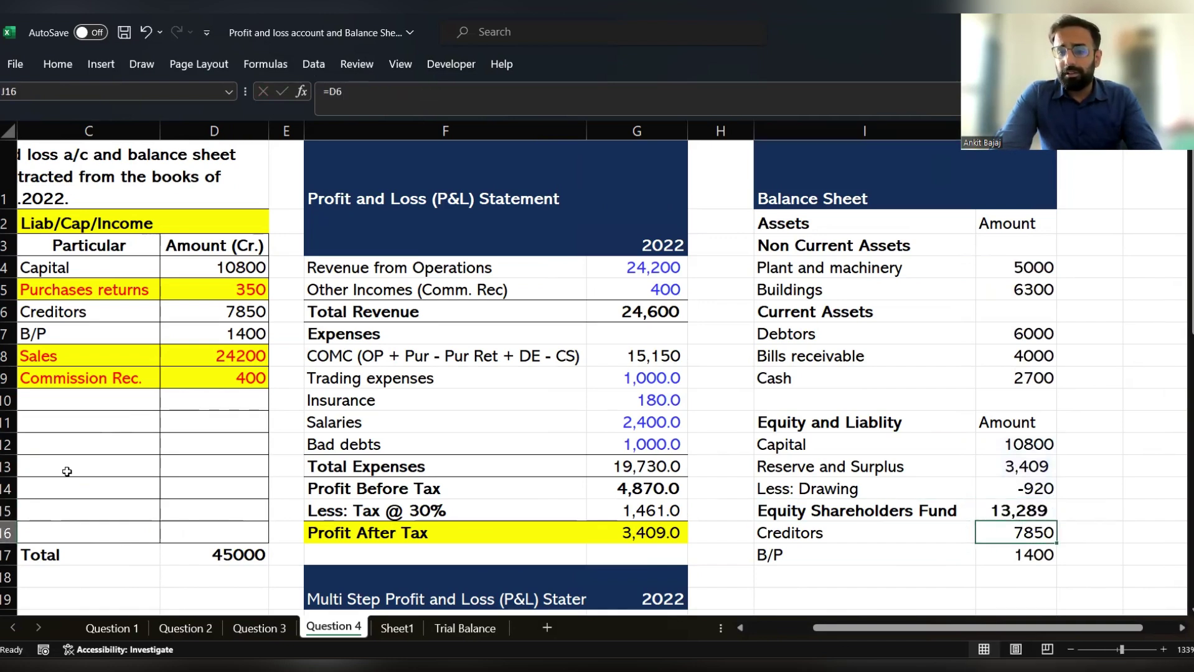
key("Up")
key("Up")
key("Up")
key("Up")
key("Up")
key("Up")
key("Up")
key("Up")
key("Up")
key("Up")
key("Up")
key("Up")
key("Up")
key("Up")
key("Up")
key("Up")
key("Up")
key("Up")
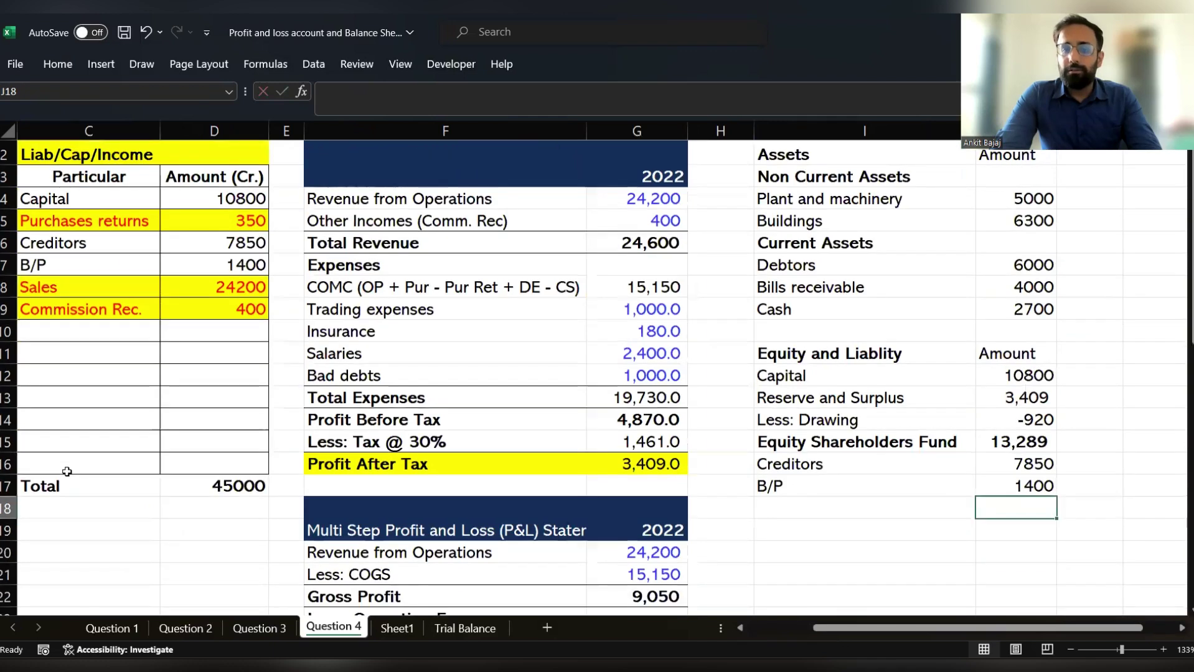
key("Up")
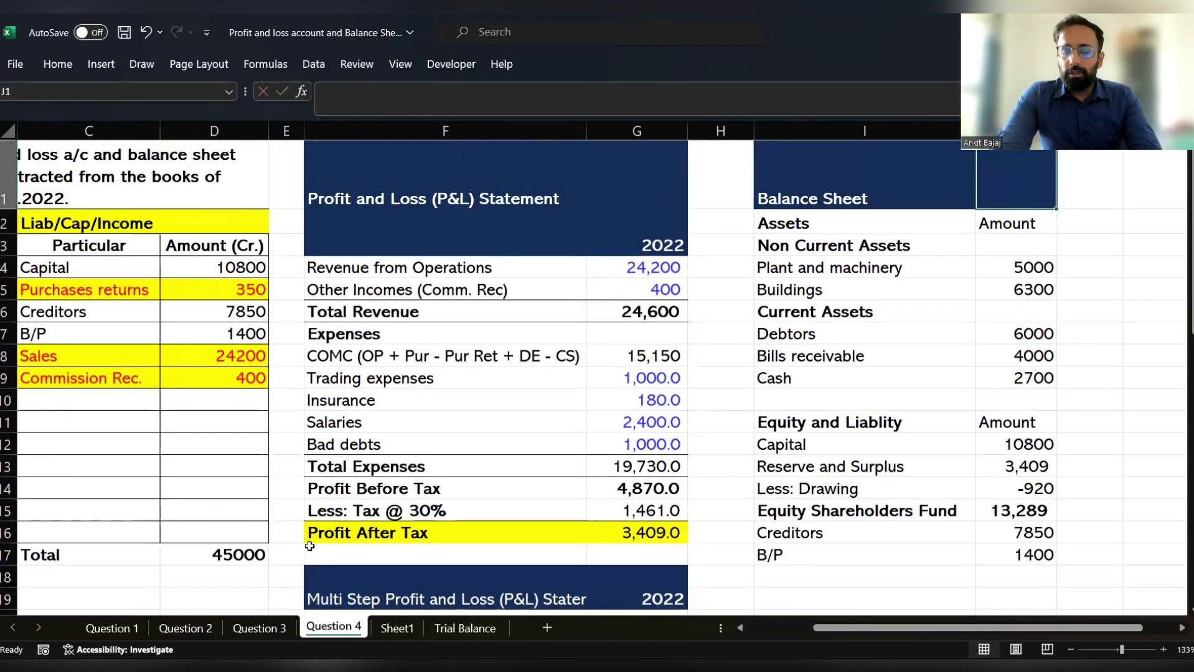
Enter the label Total Assets in I10, directly under Cash.
left_click(791, 407)
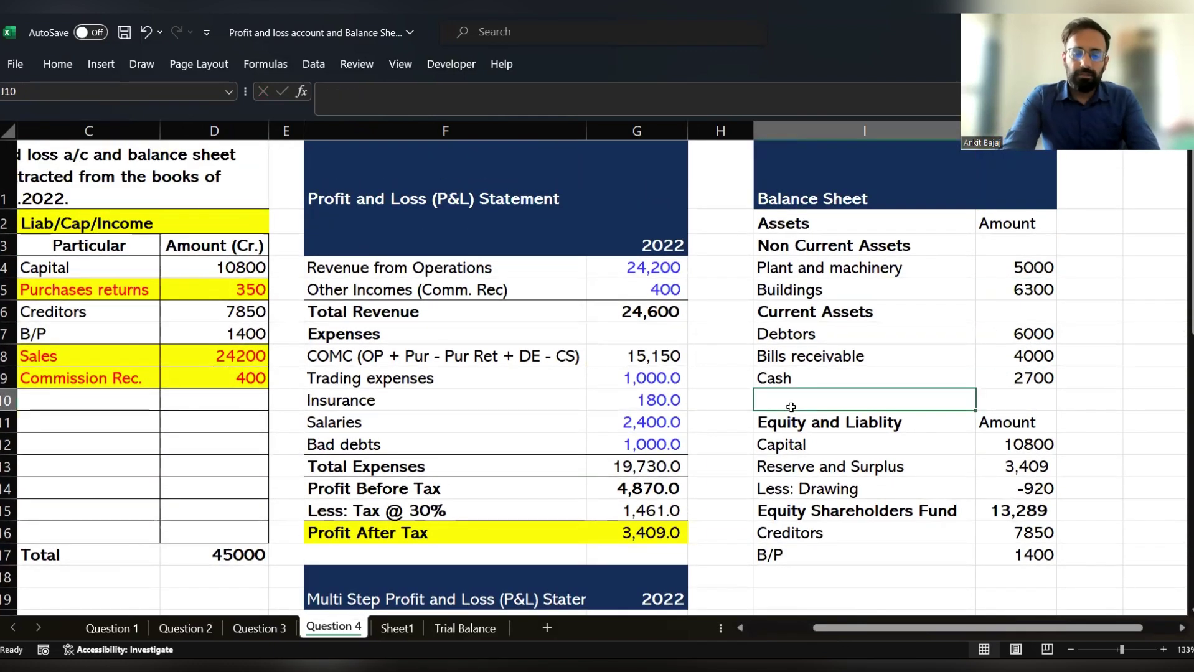
type("Total")
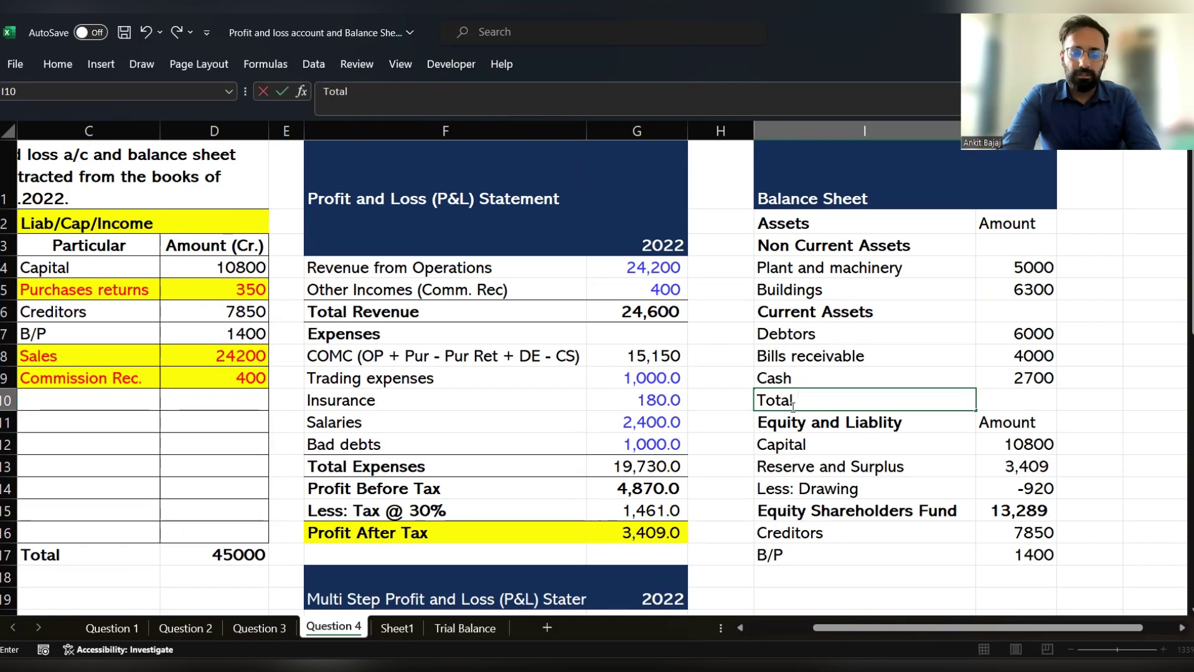
type(" Assets")
key("Return")
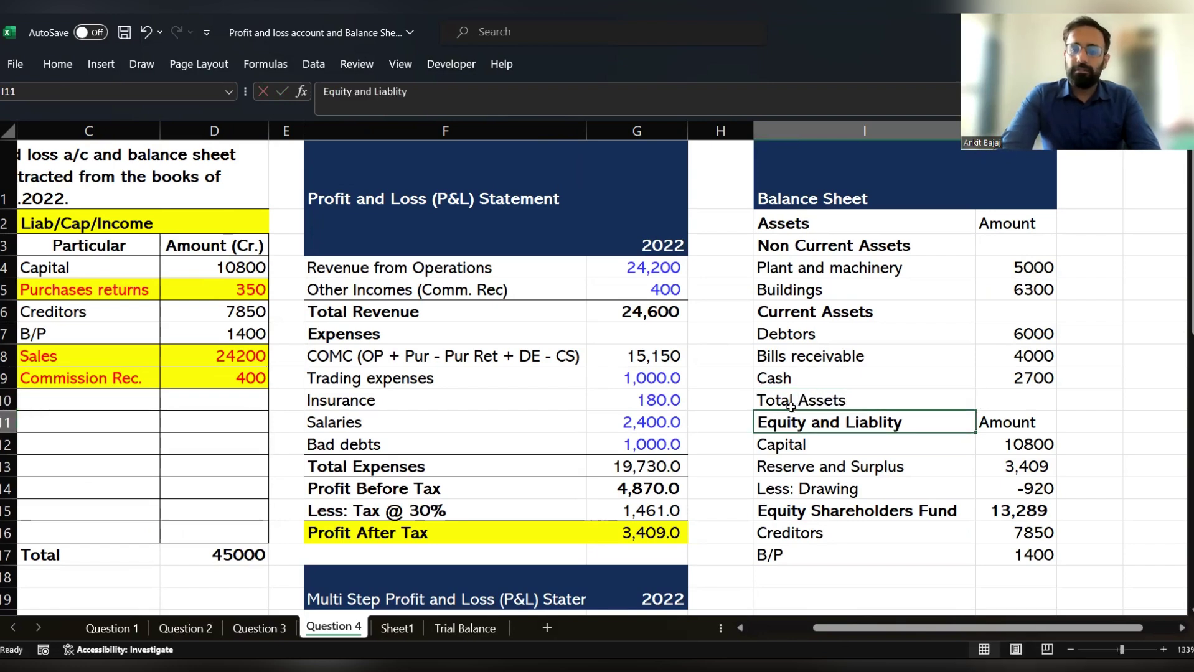
Total the balance sheet's assets in J10 with =SUM(J4:J9).
key("Up")
key("Right")
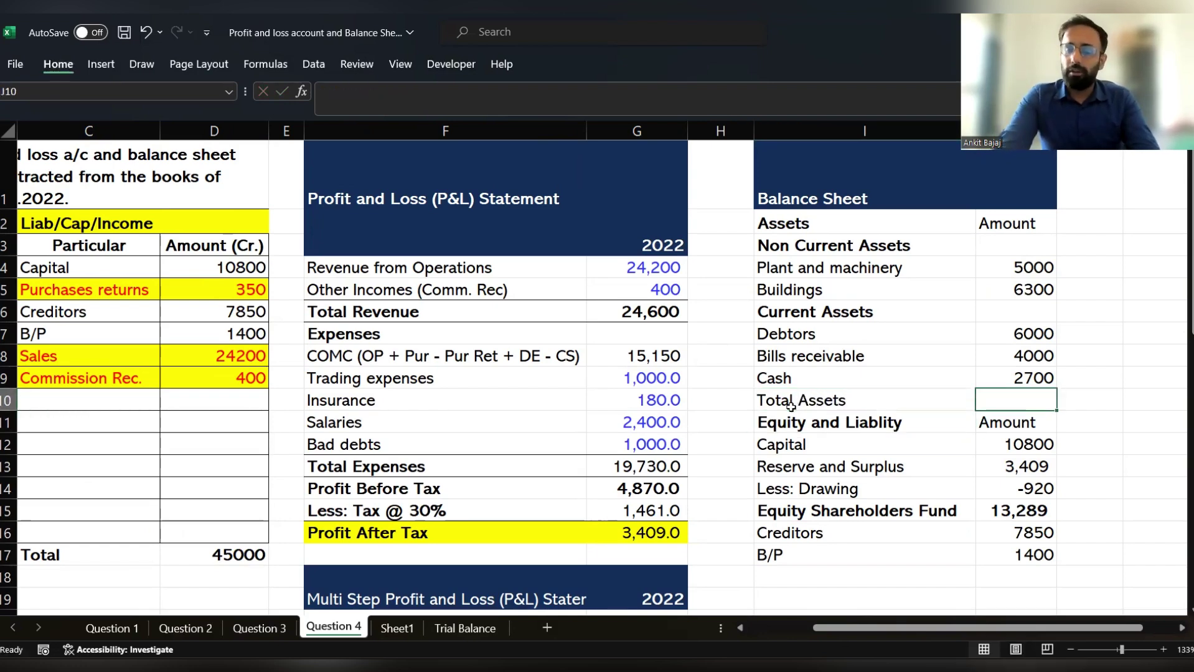
type("=SUM(")
key("Up")
key("Up")
key("Up")
key("Up")
key("Up")
key("shift+Up")
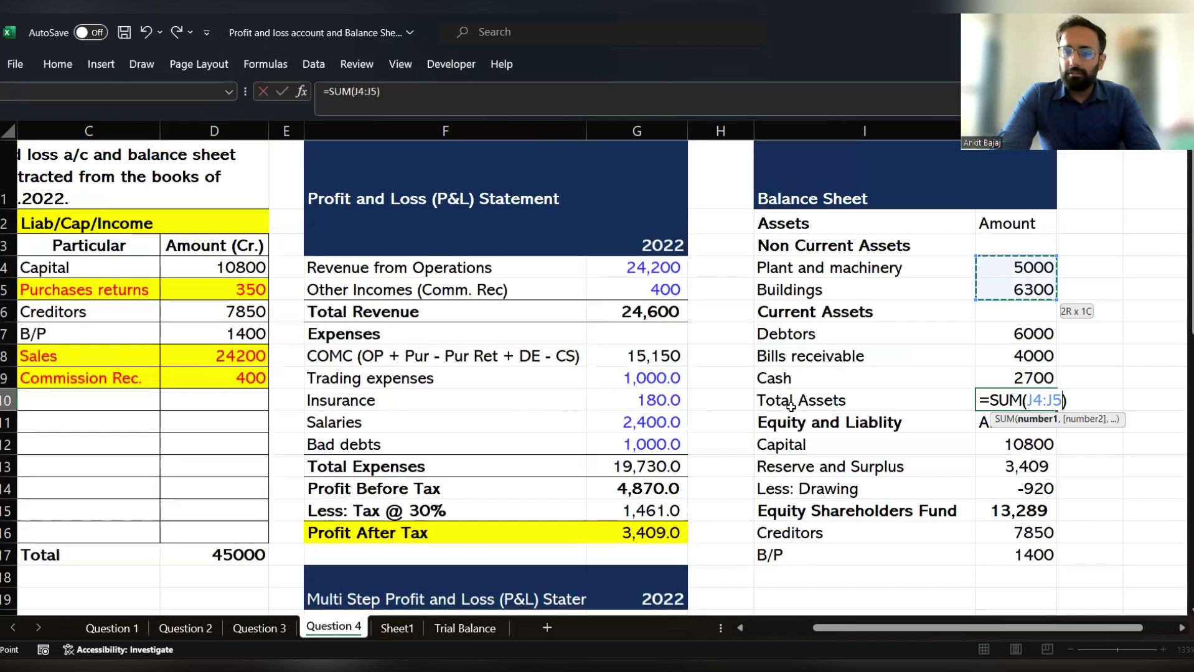
key("shift+Down")
key("shift+Down")
key("shift+Down")
key("shift+Down")
key("Return")
key("Up")
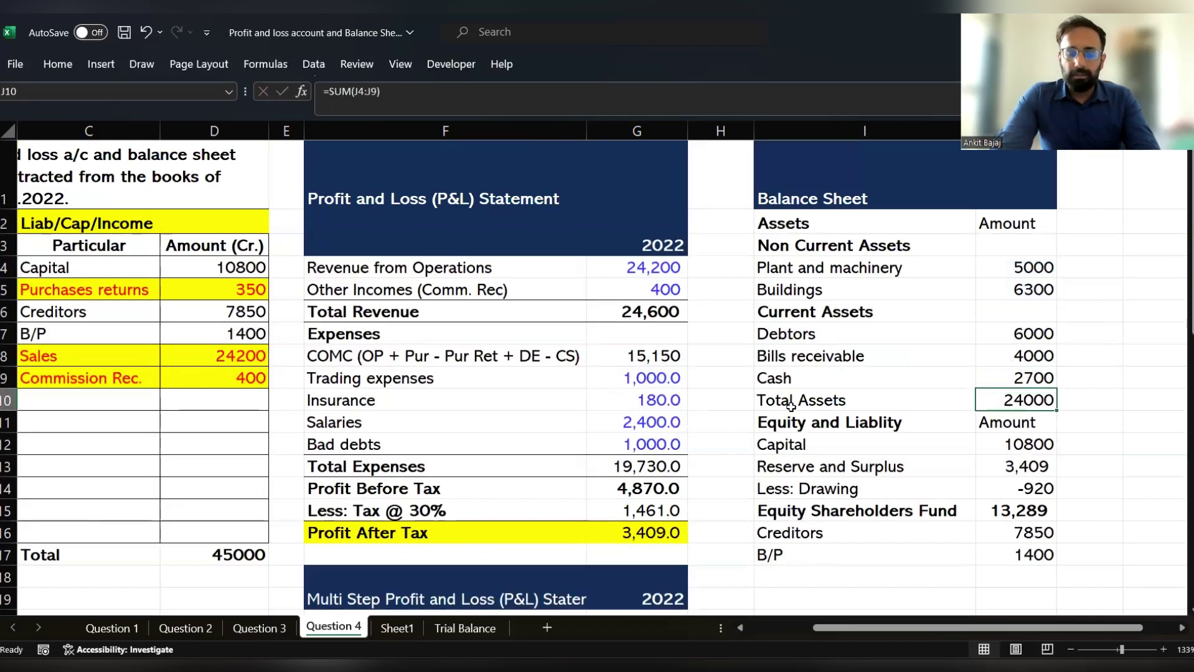
Bold the Total Assets label and amount in I10:J10 and add a bottom border to the Cash amount in J9.
key("shift+Left")
key("ctrl+b")
key("Up")
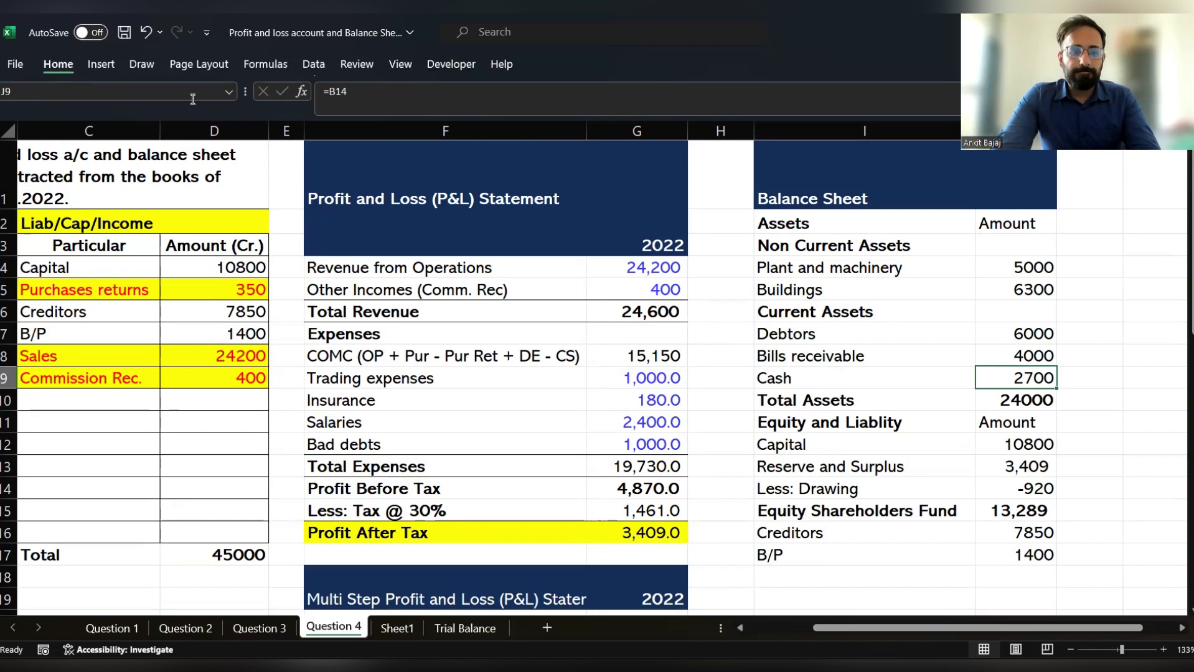
left_click(56, 64)
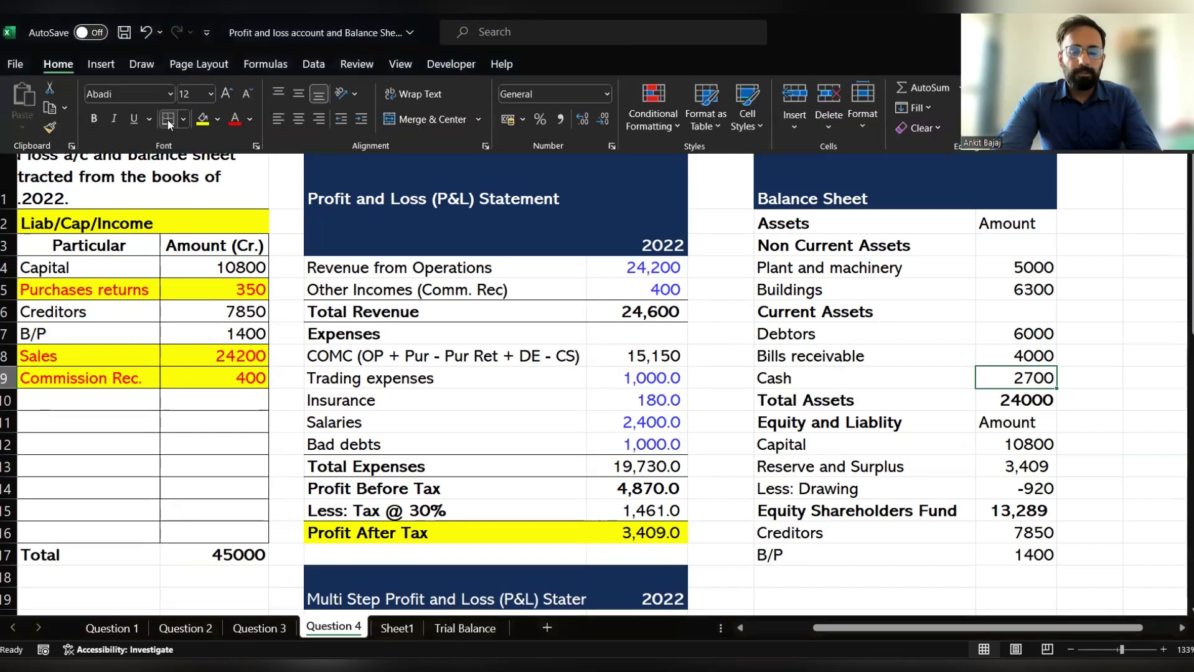
Total the equity and liabilities side in J19 with =SUM(J15+J16+J17), adding the shareholders fund, Creditors and B/P.
left_click(851, 451)
key("Right")
key("Down")
key("Down")
key("Down")
key("Down")
key("Down")
key("Down")
key("Down")
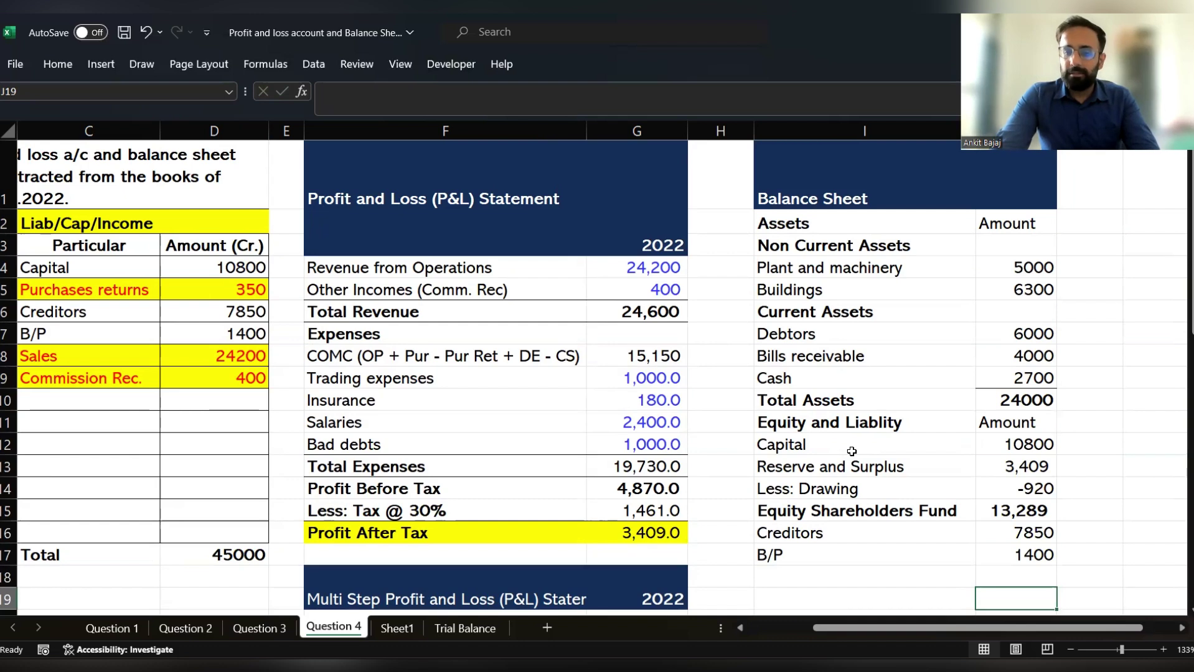
left_click(996, 402)
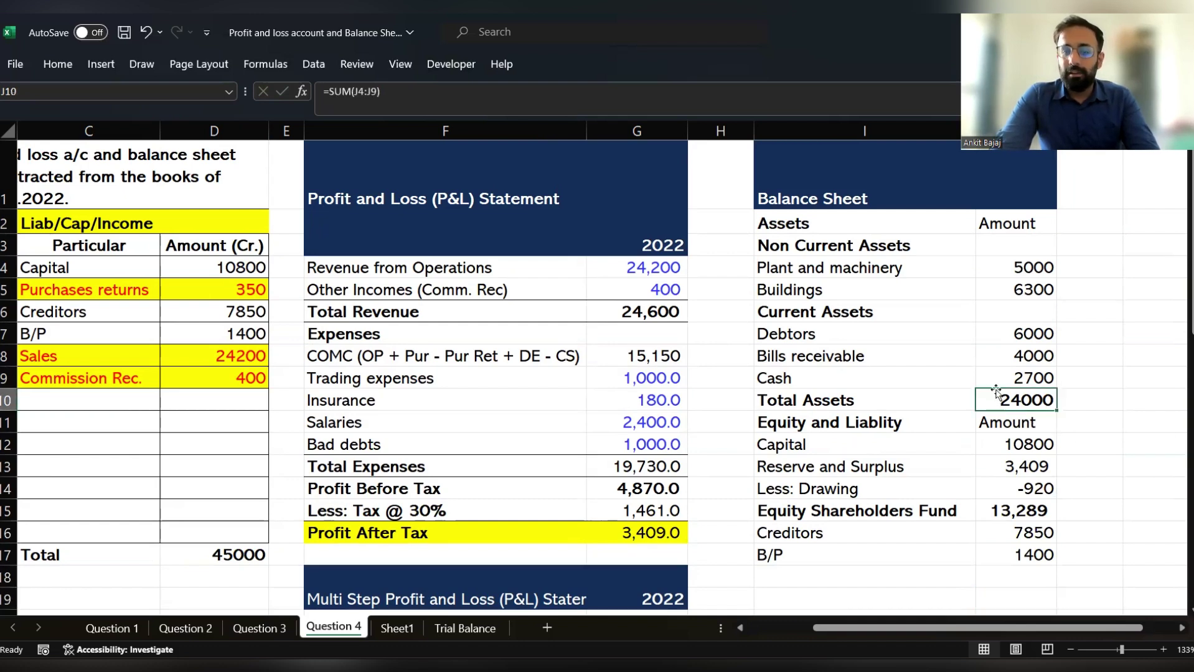
left_click(1019, 582)
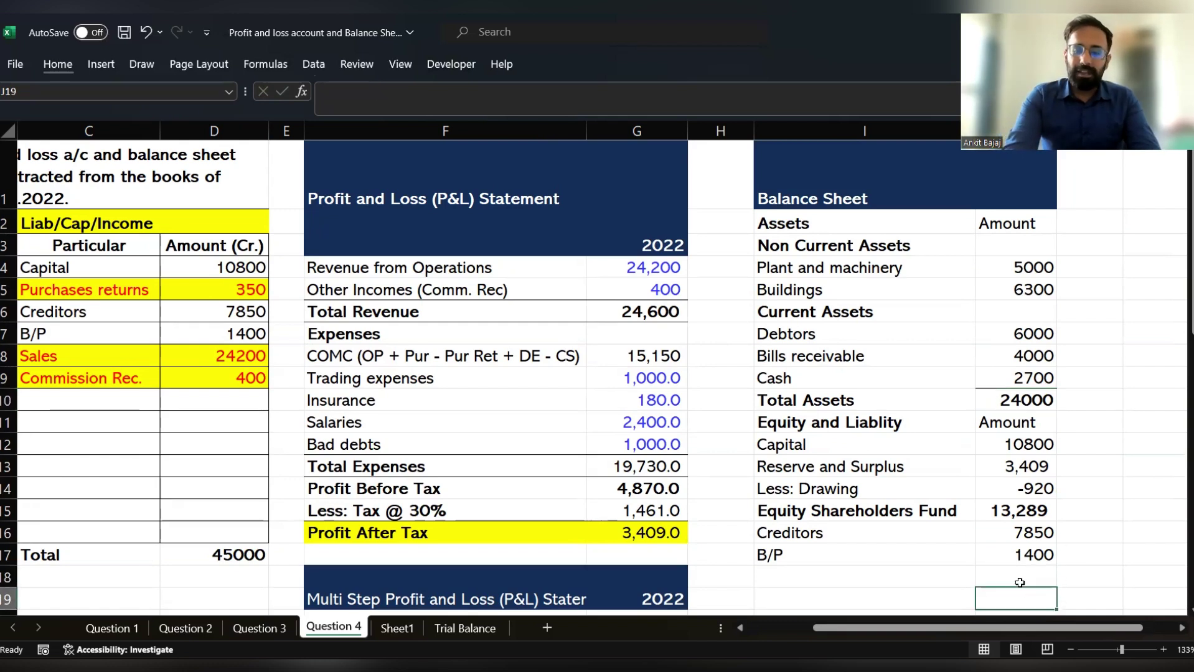
key("alt")
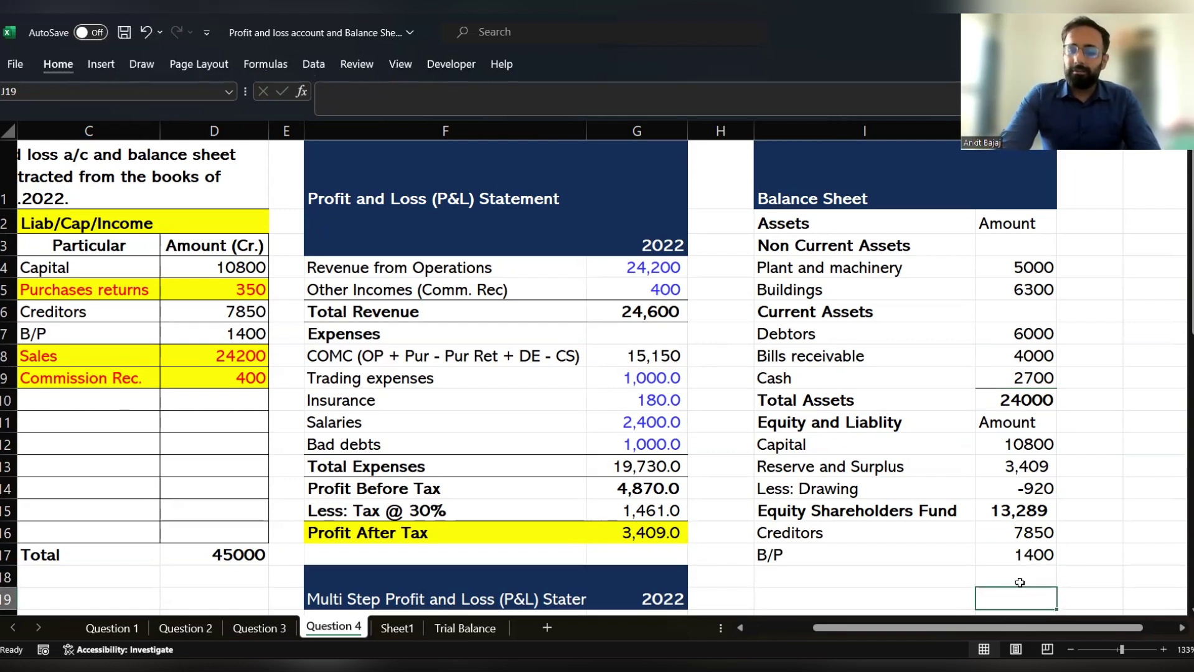
key("alt+equal")
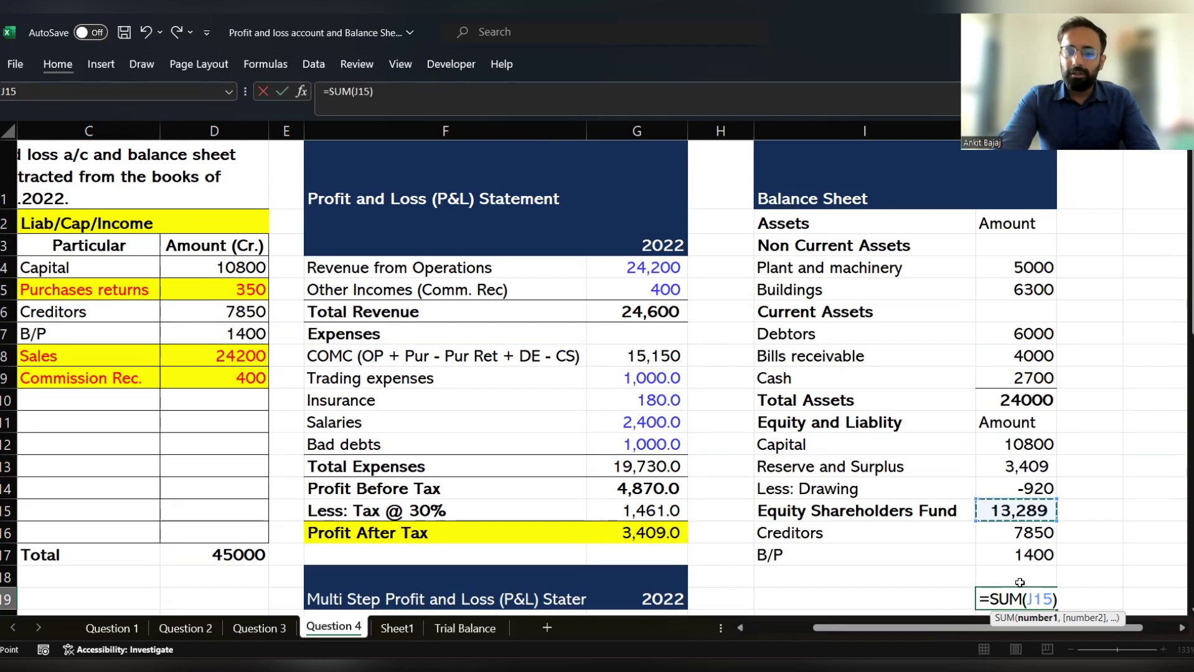
type("+")
key("Up")
key("Up")
key("Up")
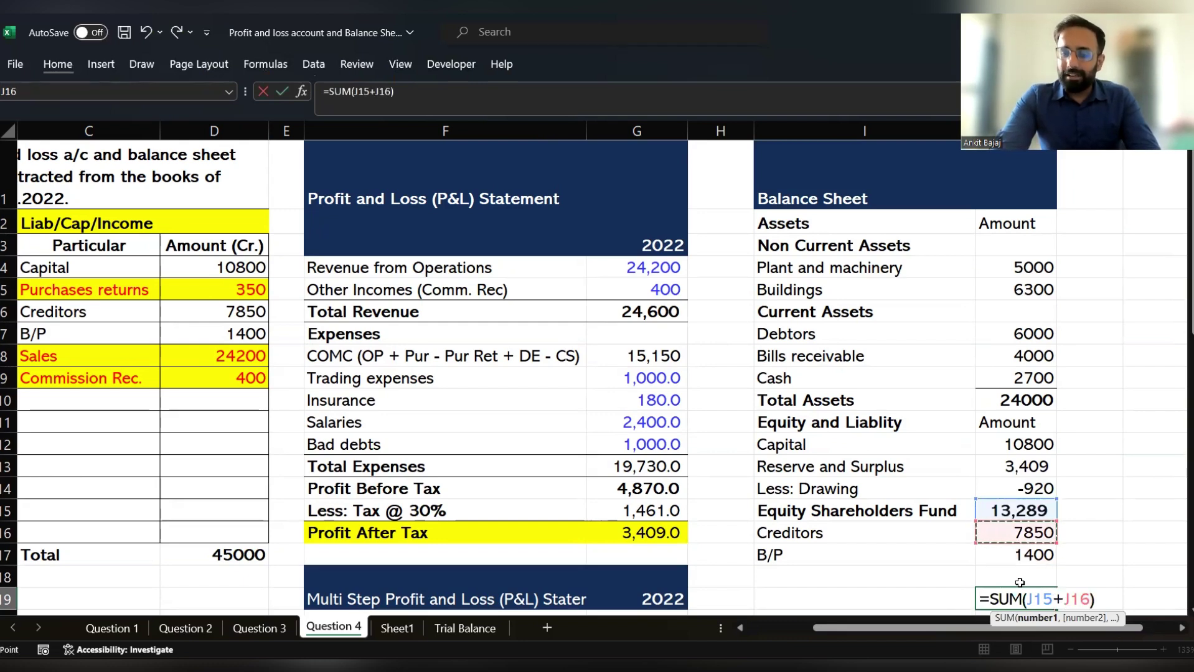
type("+")
key("Up")
key("Up")
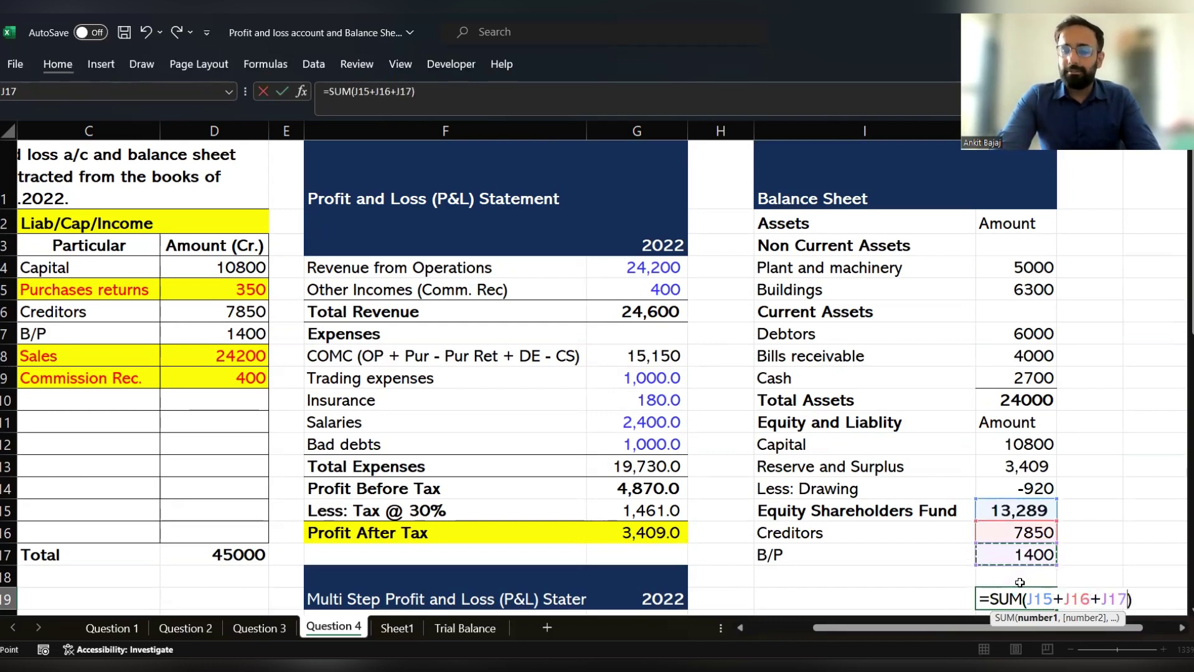
key("ctrl+Return")
Enter the label Total Liablity in I19 and bold it together with its amount.
scroll(1019, 582, "down", 1)
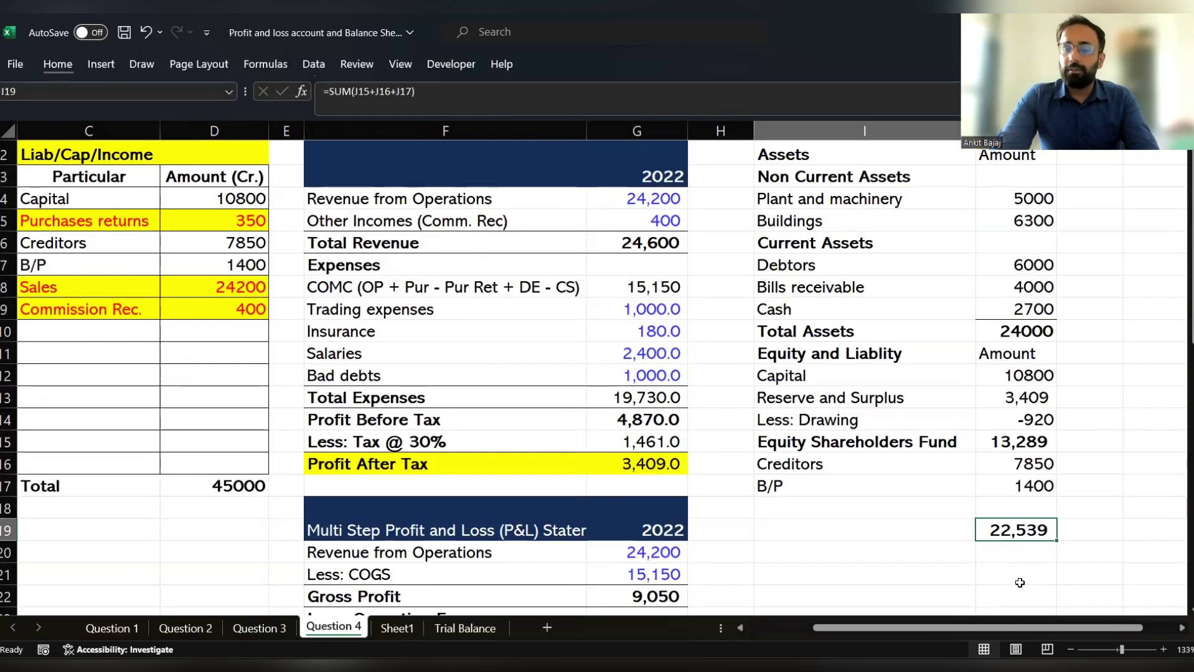
key("Left")
type("Tota")
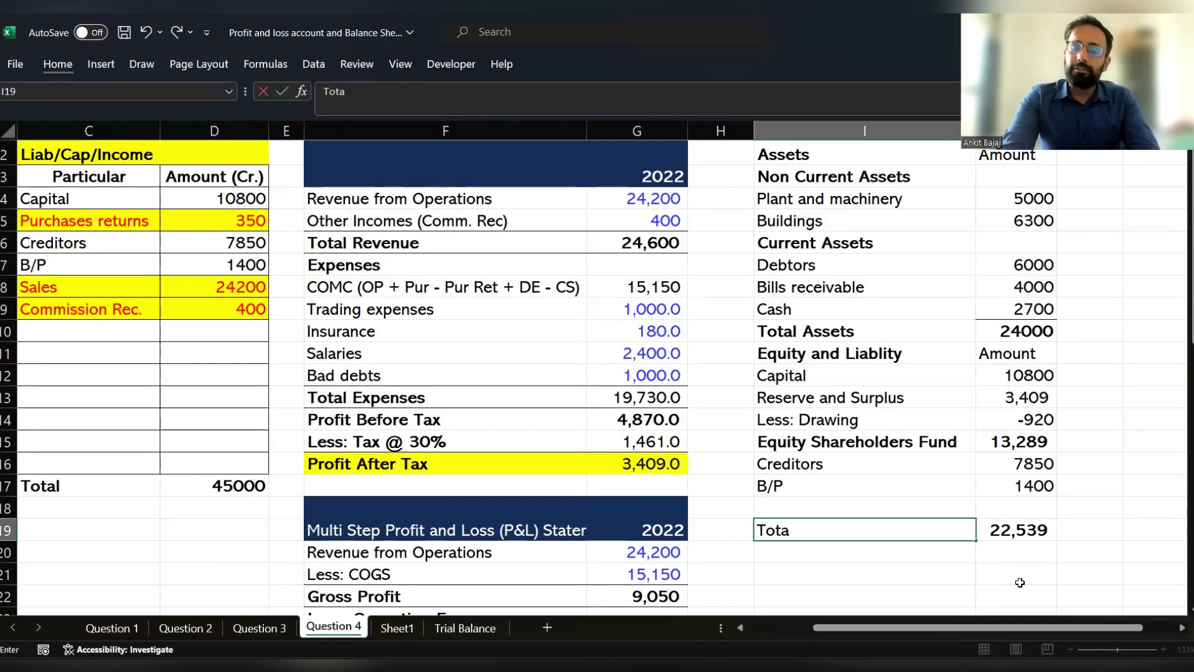
type("l")
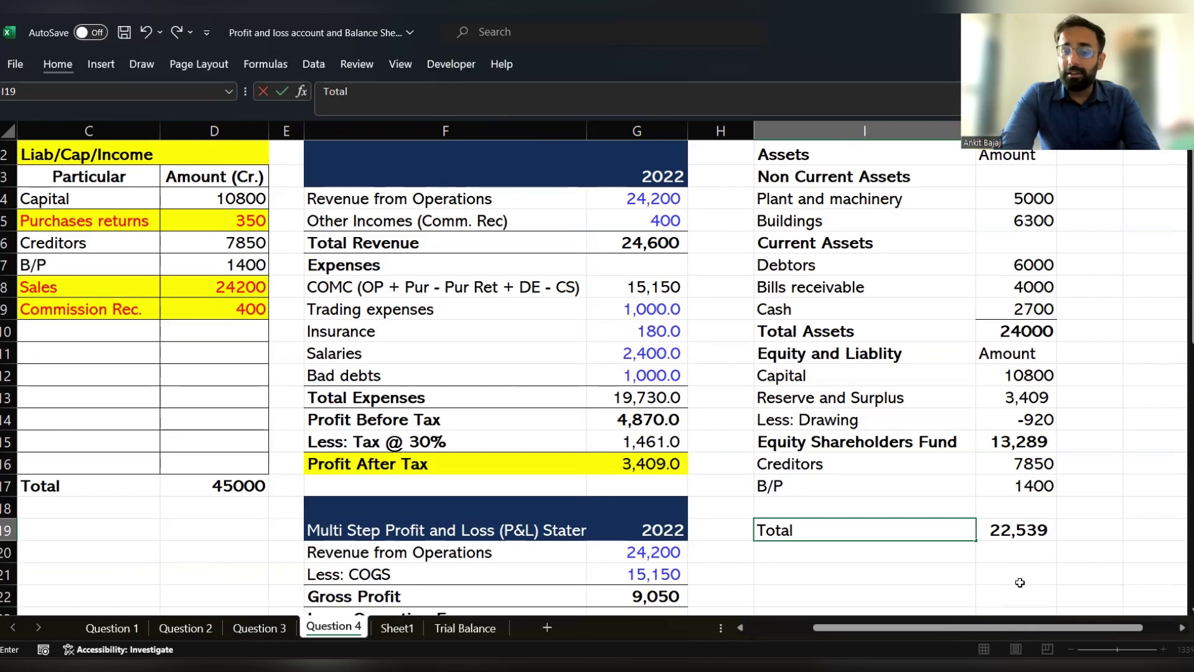
type(" Liablity")
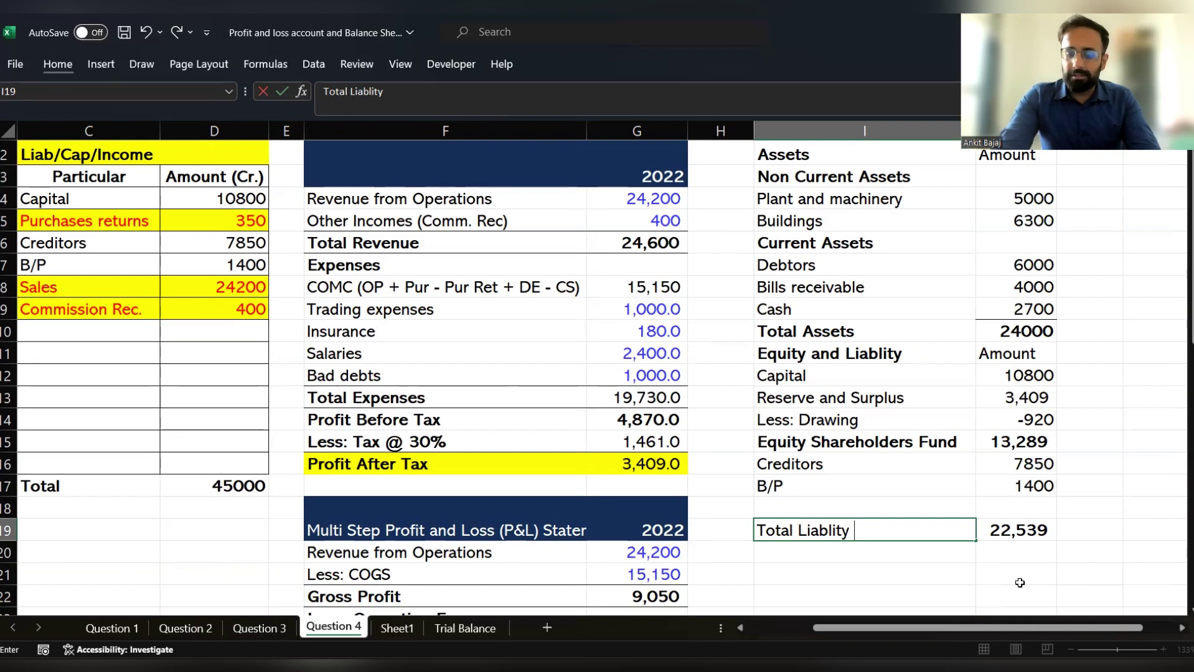
key("Return")
key("Up")
key("shift+Right")
key("ctrl+b")
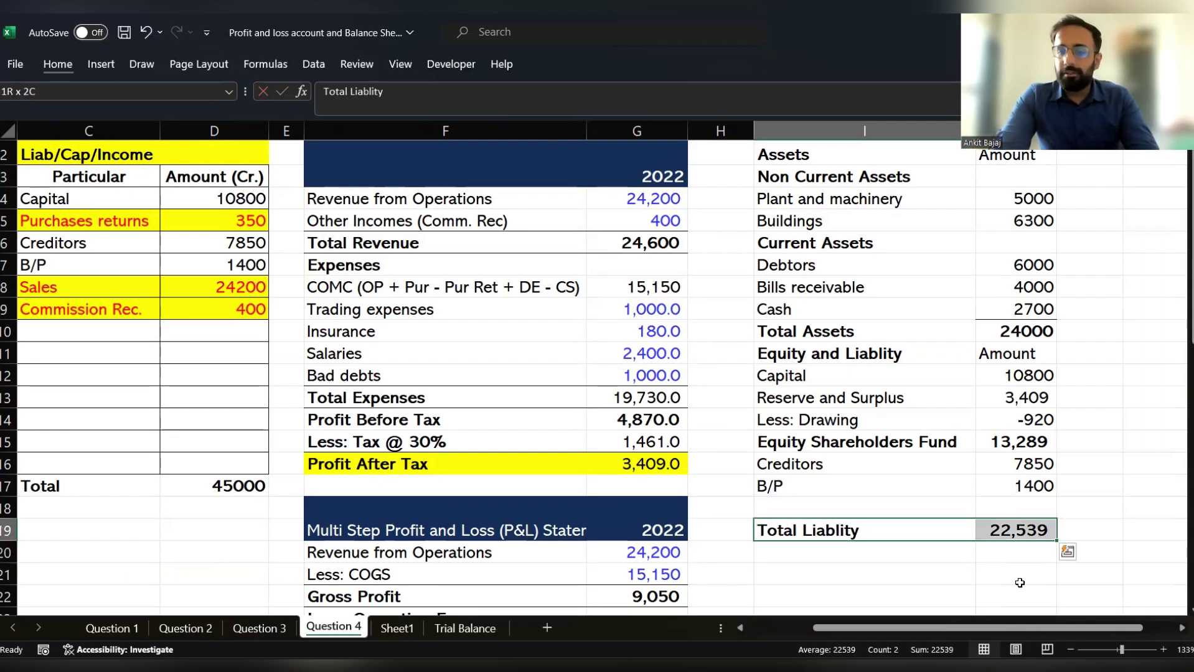
Clear the repeated Amount heading in J11 beside Equity and Liablity.
key("Up")
key("Up")
key("Up")
key("Up")
key("Up")
key("Up")
key("Up")
key("Up")
key("Up")
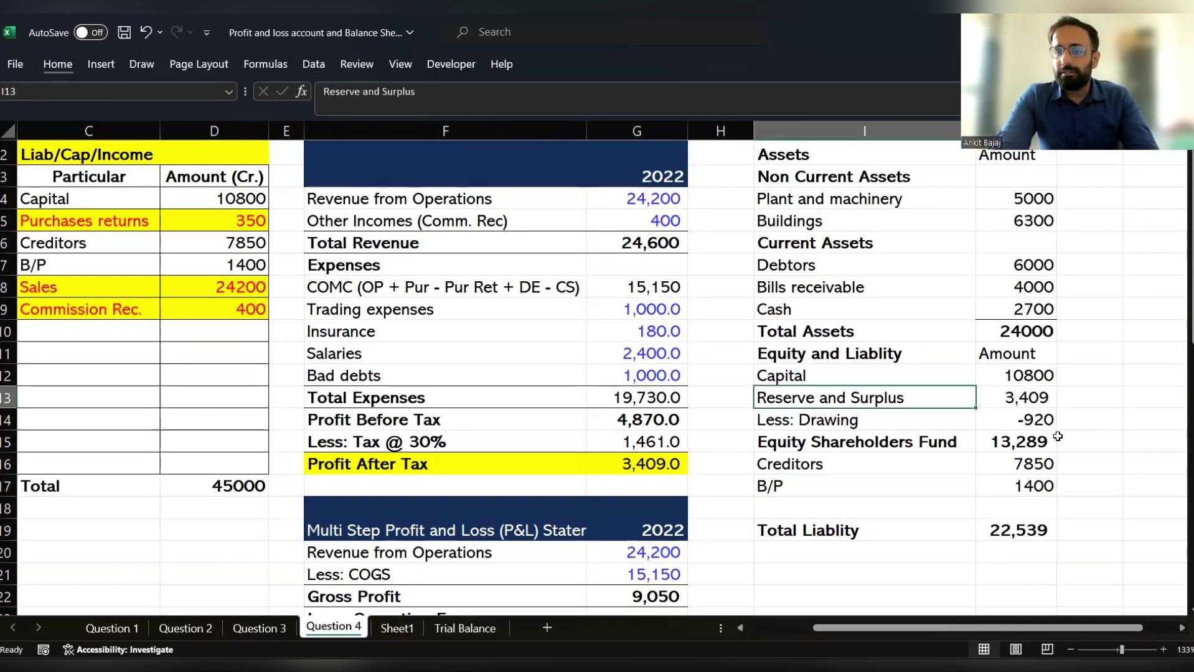
key("Right")
key("Down")
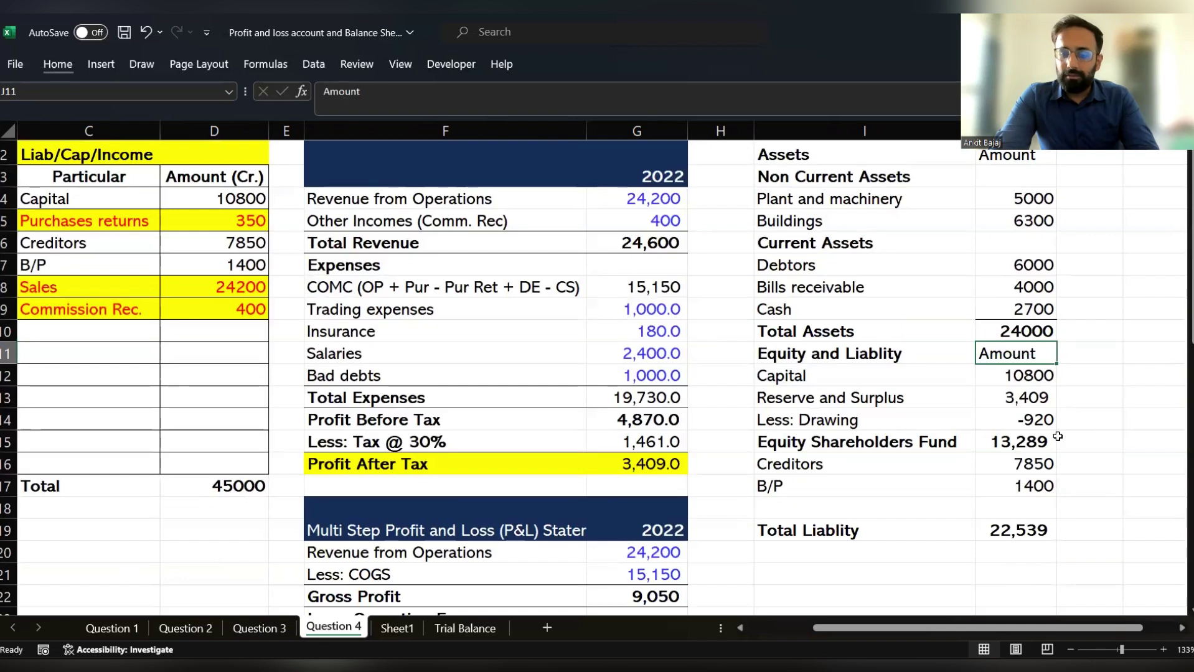
key("Delete")
key("Up")
Format the balance sheet amounts in J4:J17 with thousands separators and no decimal places.
left_click_drag(1038, 488, 1021, 193)
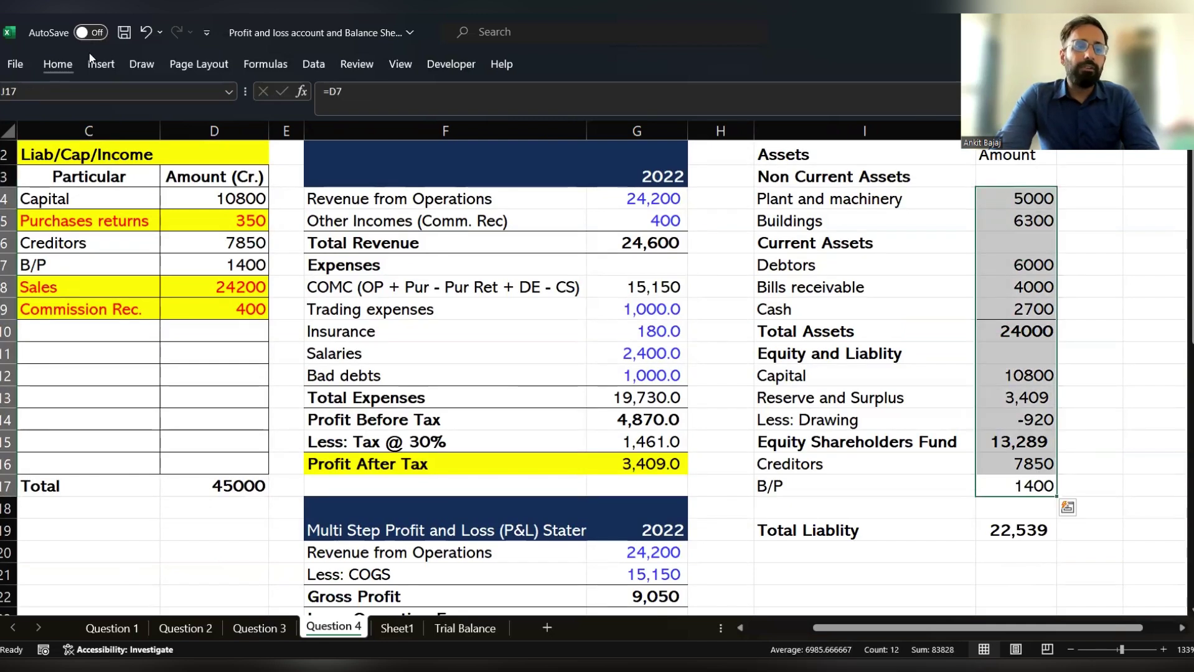
left_click(66, 66)
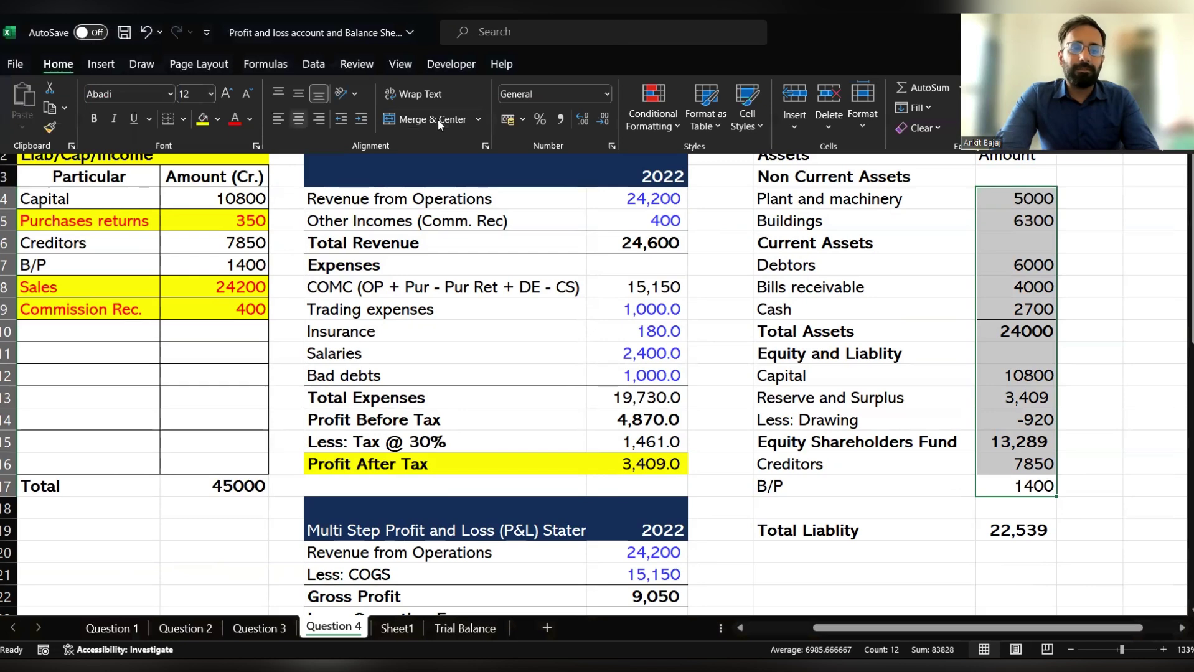
left_click(553, 119)
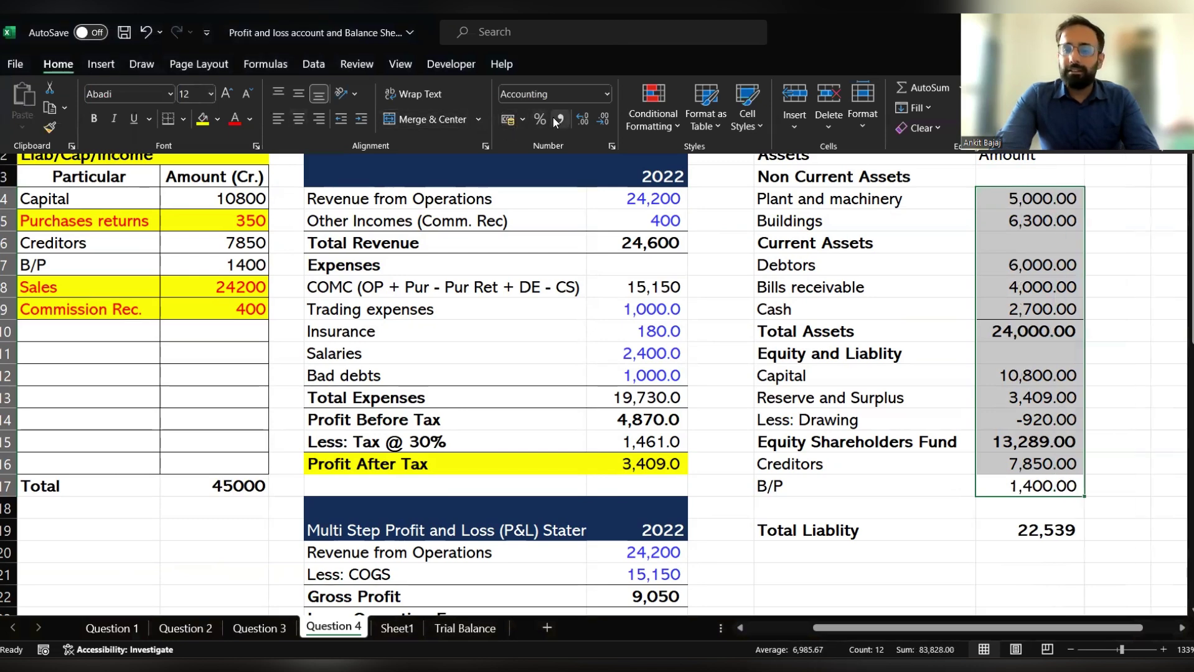
left_click(599, 119)
left_click(599, 120)
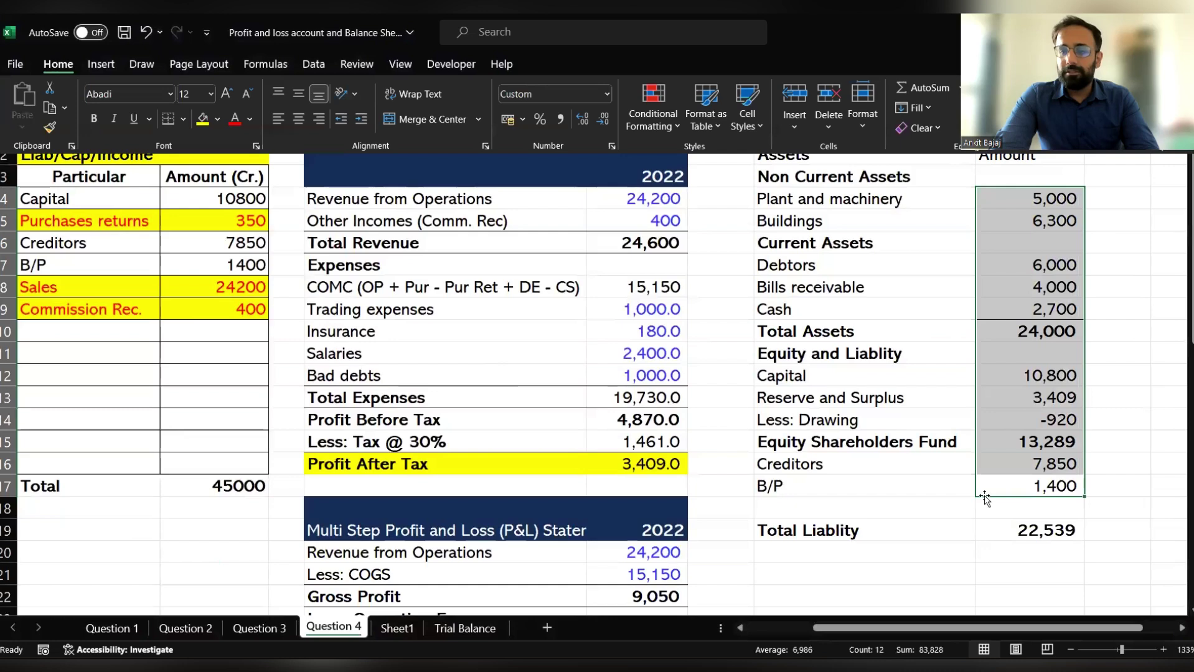
left_click(1027, 530)
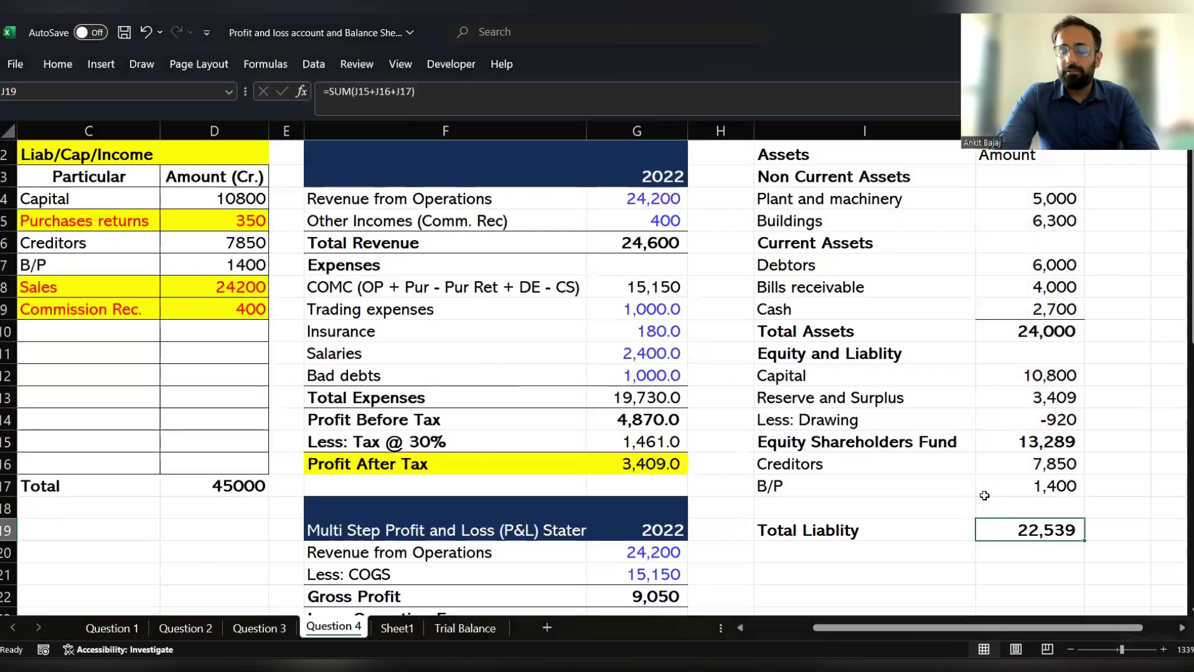
Fill the Total Assets row I10:J10 and the Total Liablity row I19:J19 with the same light grey.
left_click(788, 326)
key("shift+Right")
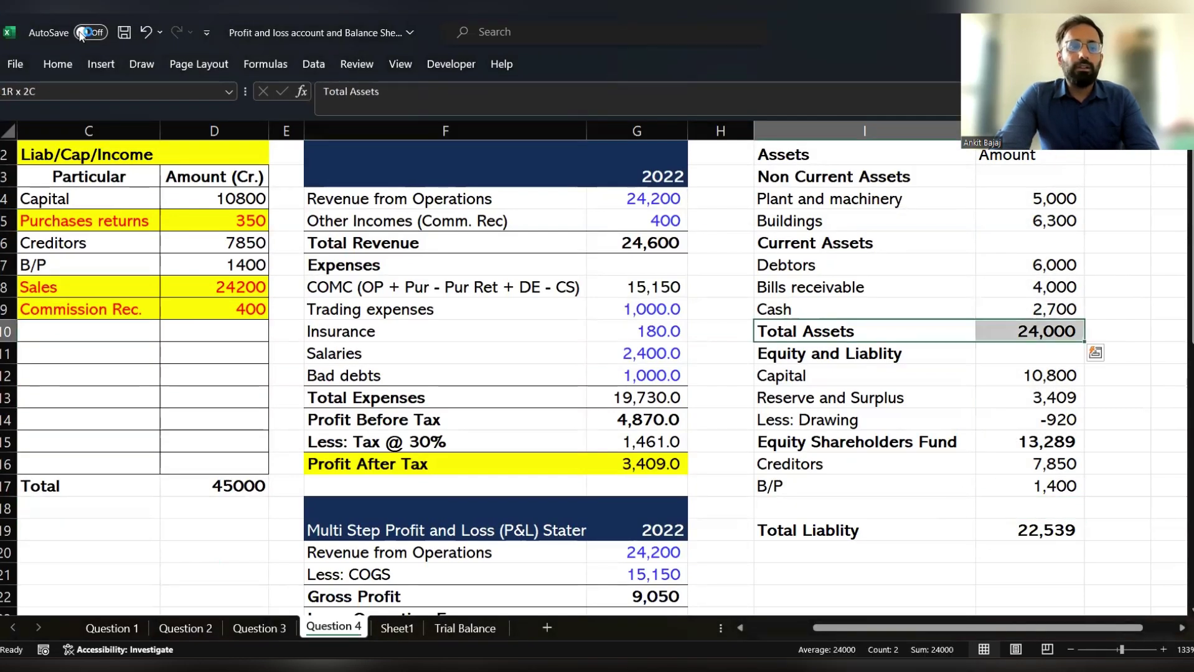
left_click(58, 64)
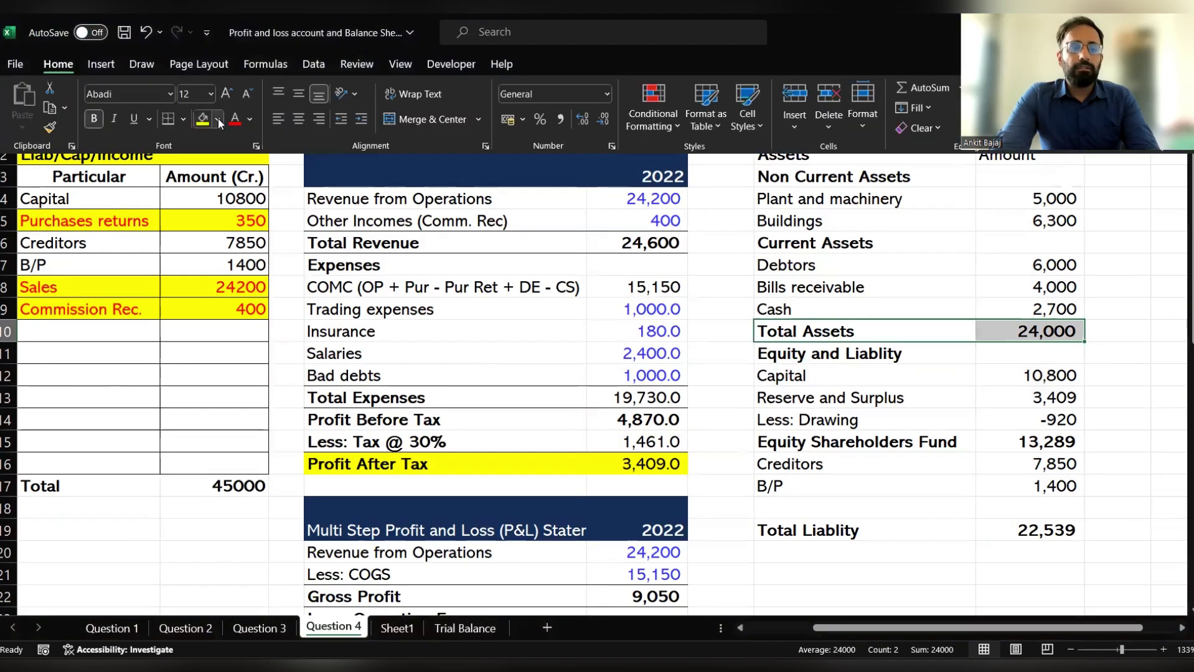
left_click(217, 119)
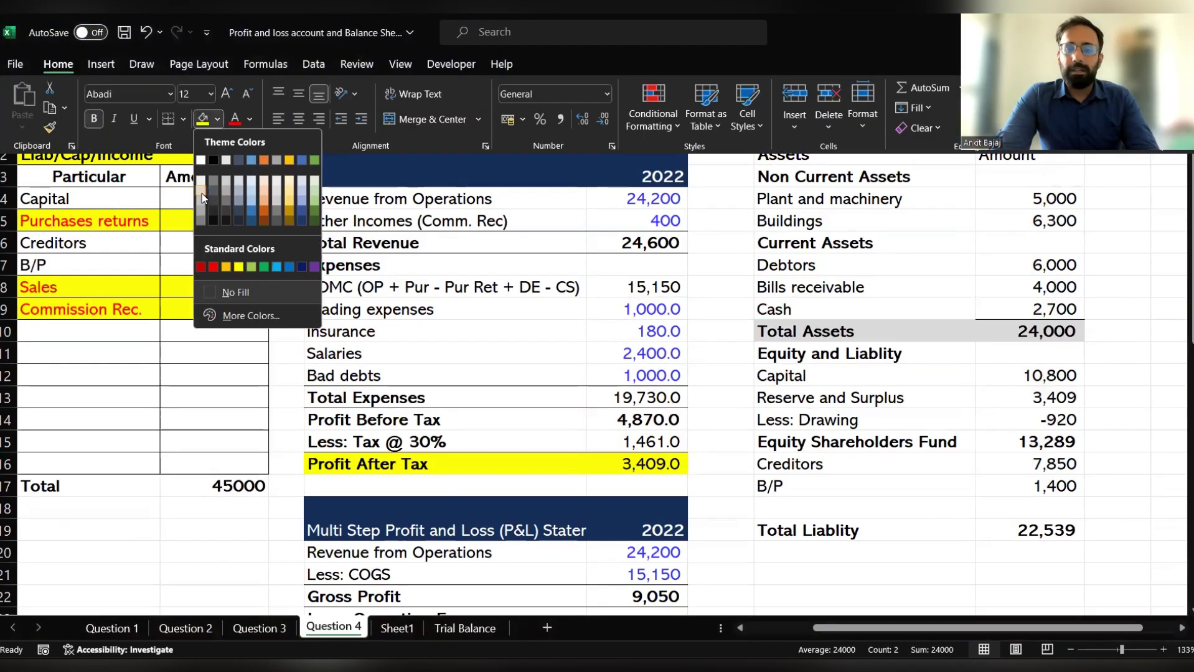
left_click(201, 189)
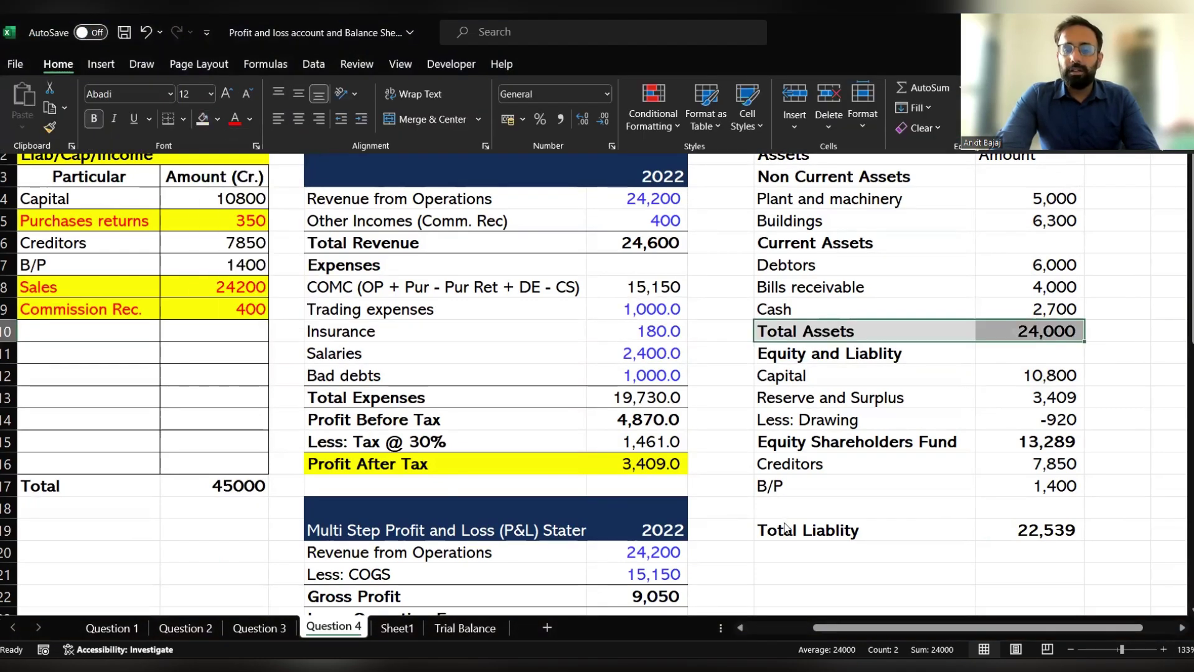
left_click(785, 528)
key("shift+Right")
key("F4")
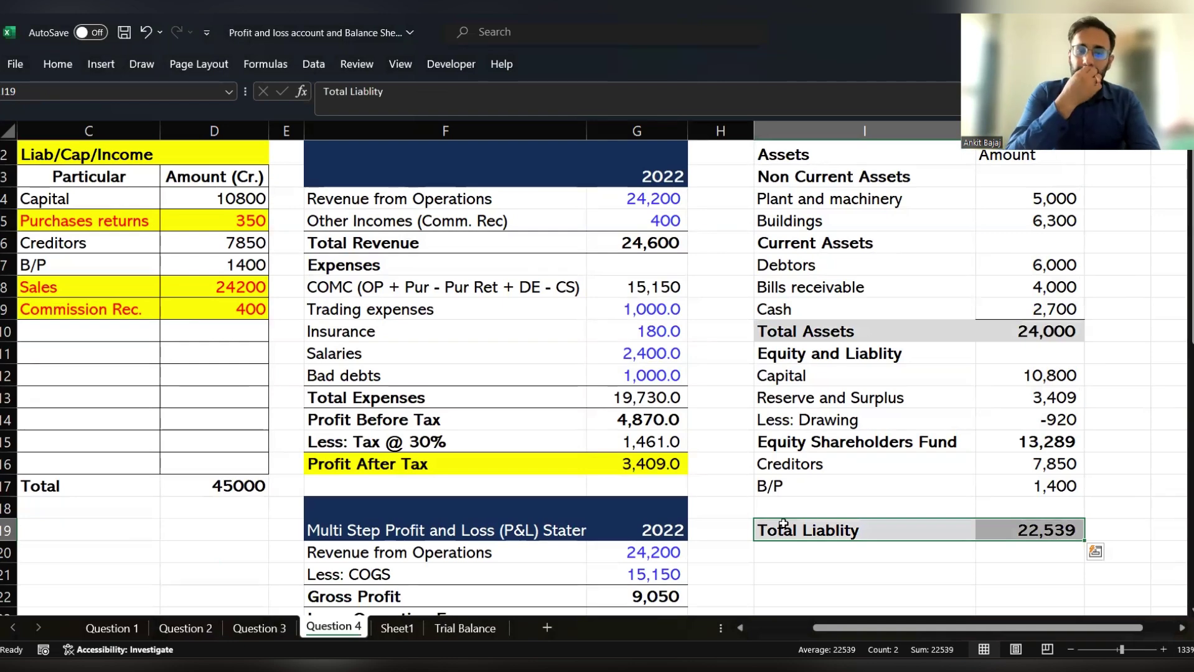
Examine the Less: Tax @ 30% line in the Profit and Loss statement and its formula in G15.
left_click(353, 445)
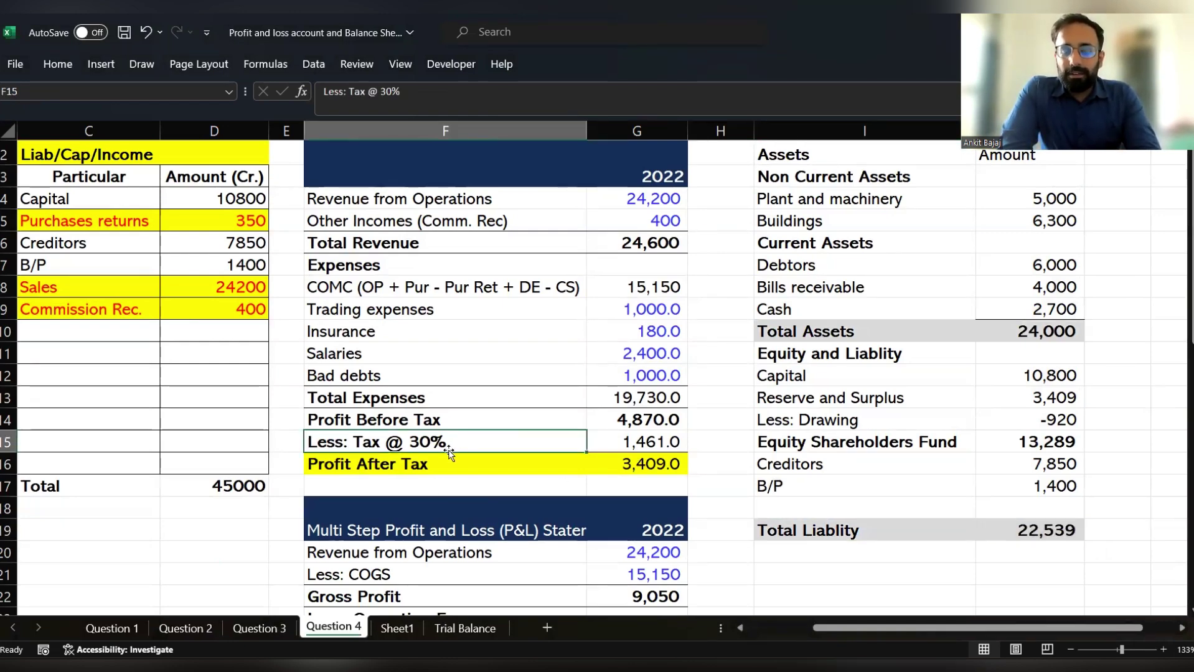
left_click(651, 441)
left_click_drag(652, 441, 437, 433)
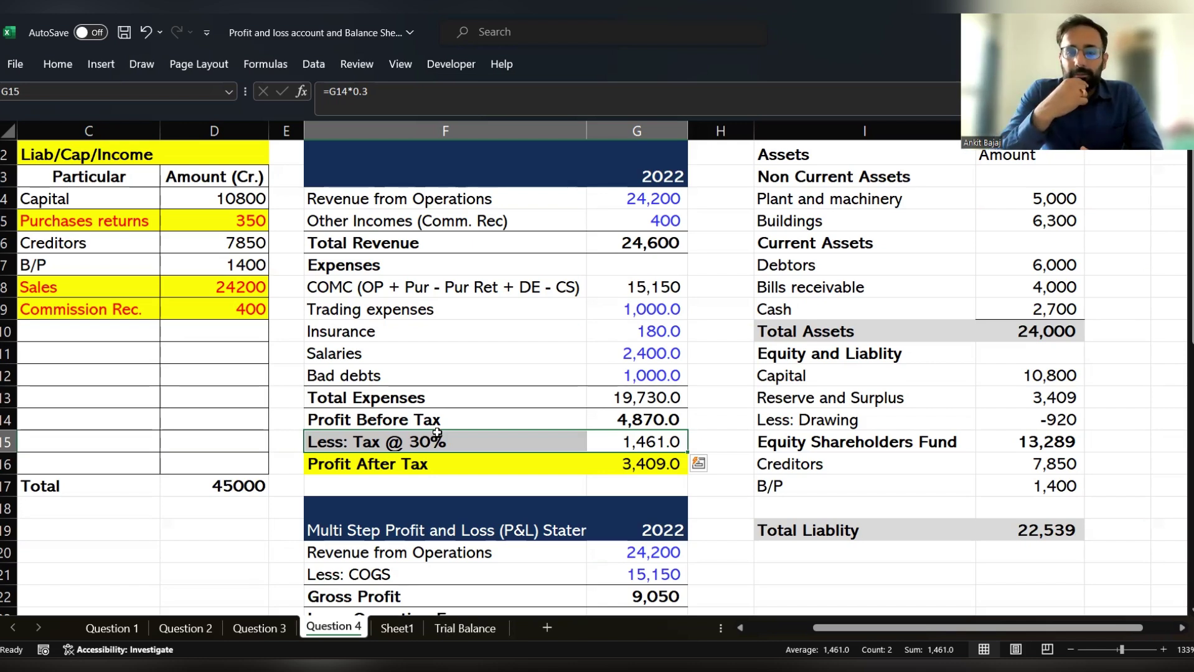
key("Down")
key("Up")
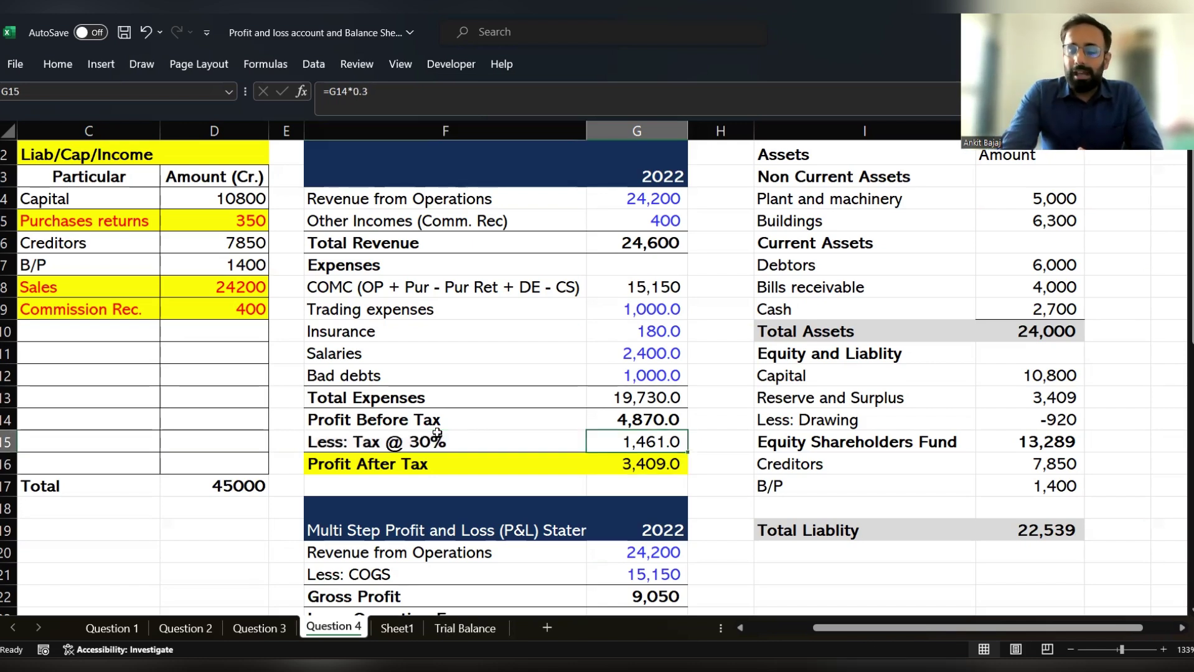
Label cell I18 of the balance sheet, between B/P and Total Liablity, as Tax Liability.
key("Down")
key("Down")
key("Right")
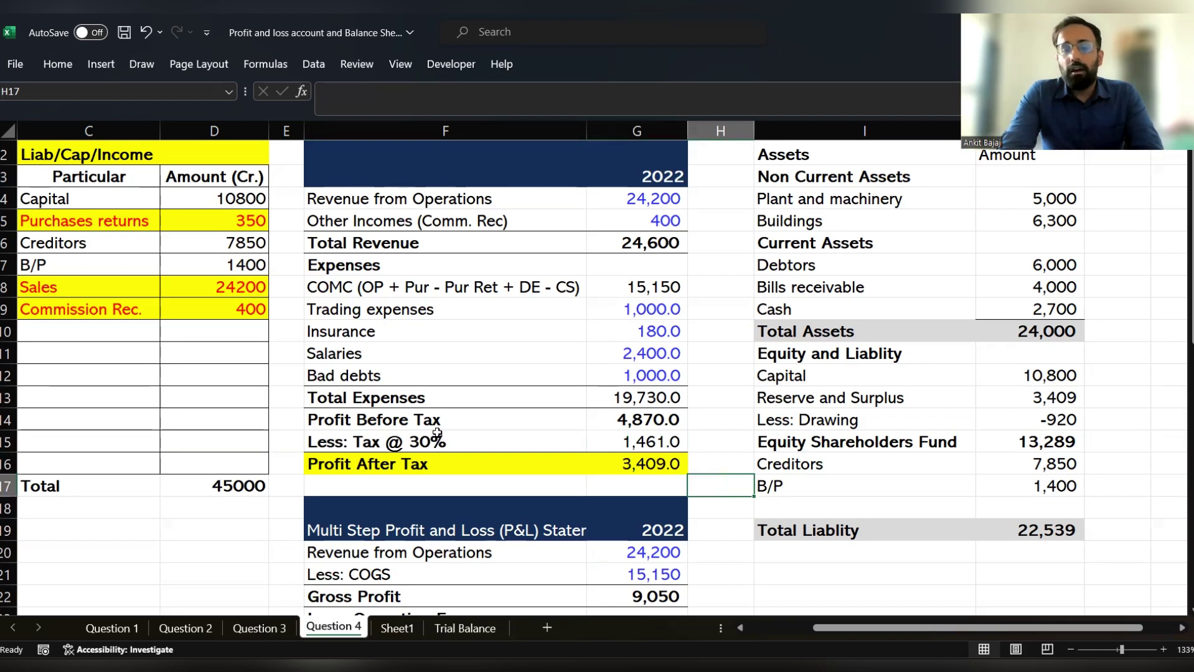
key("Down")
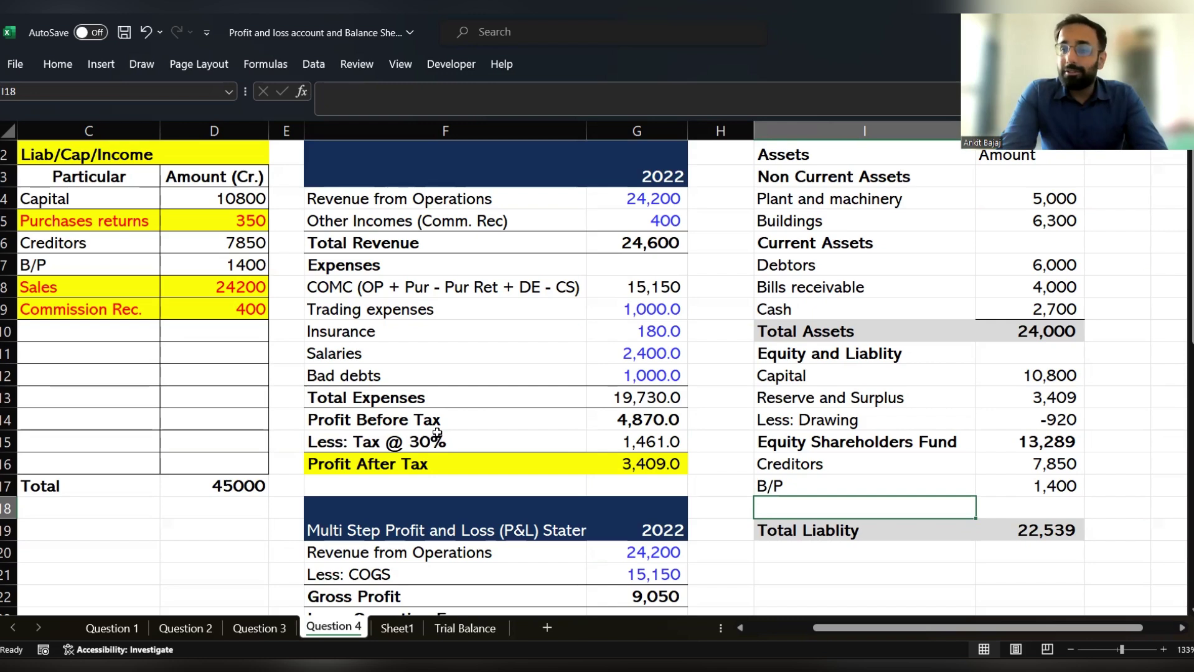
type("OS")
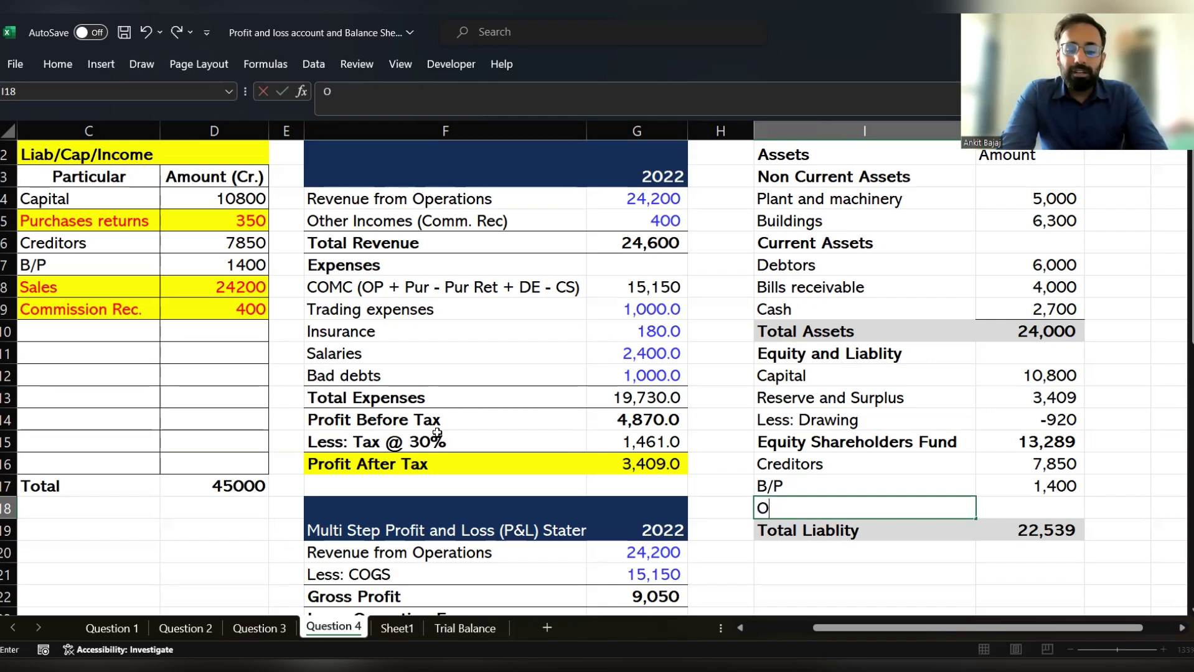
key("BackSpace")
key("BackSpace")
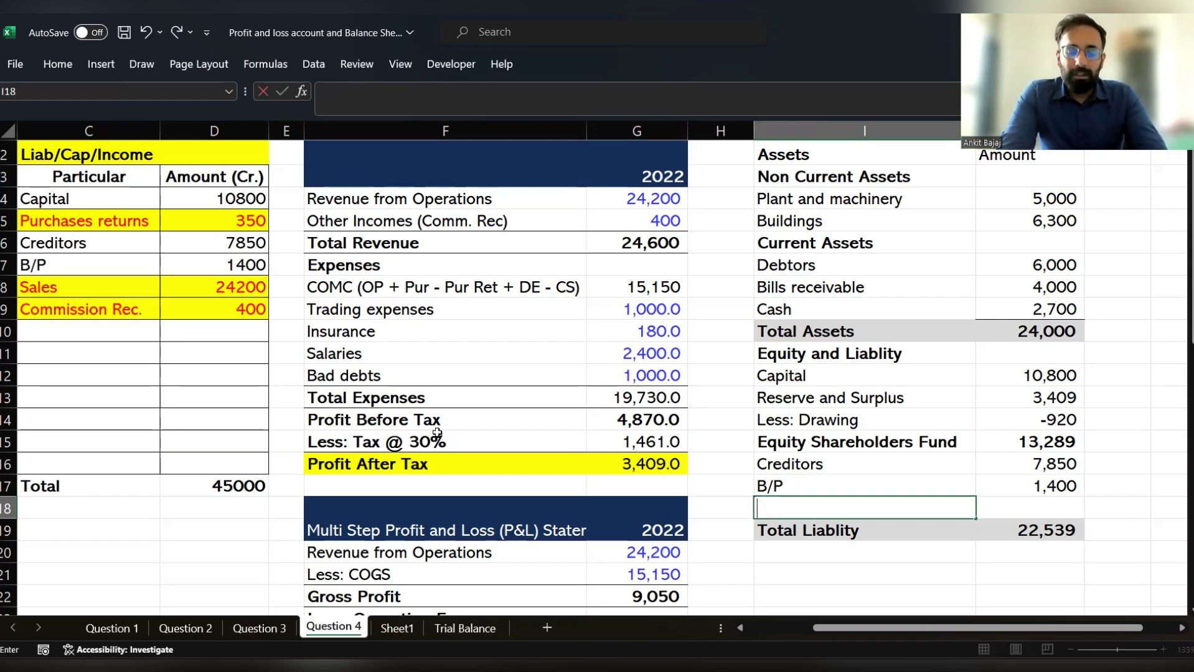
type("Tax Li")
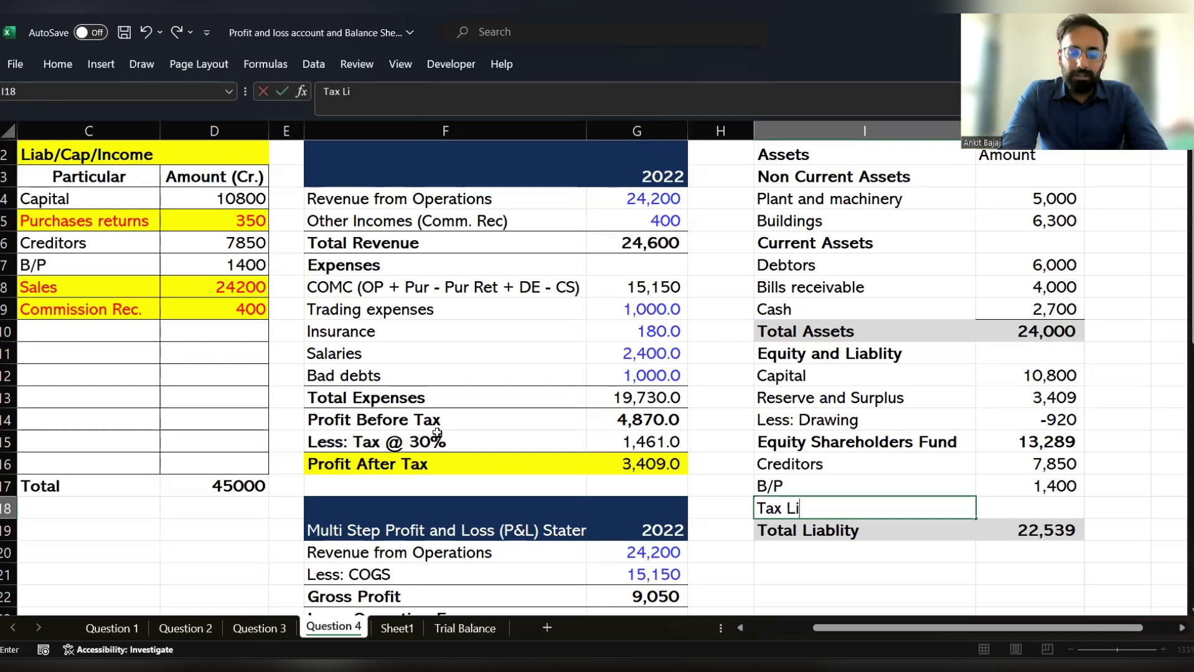
type("ablity")
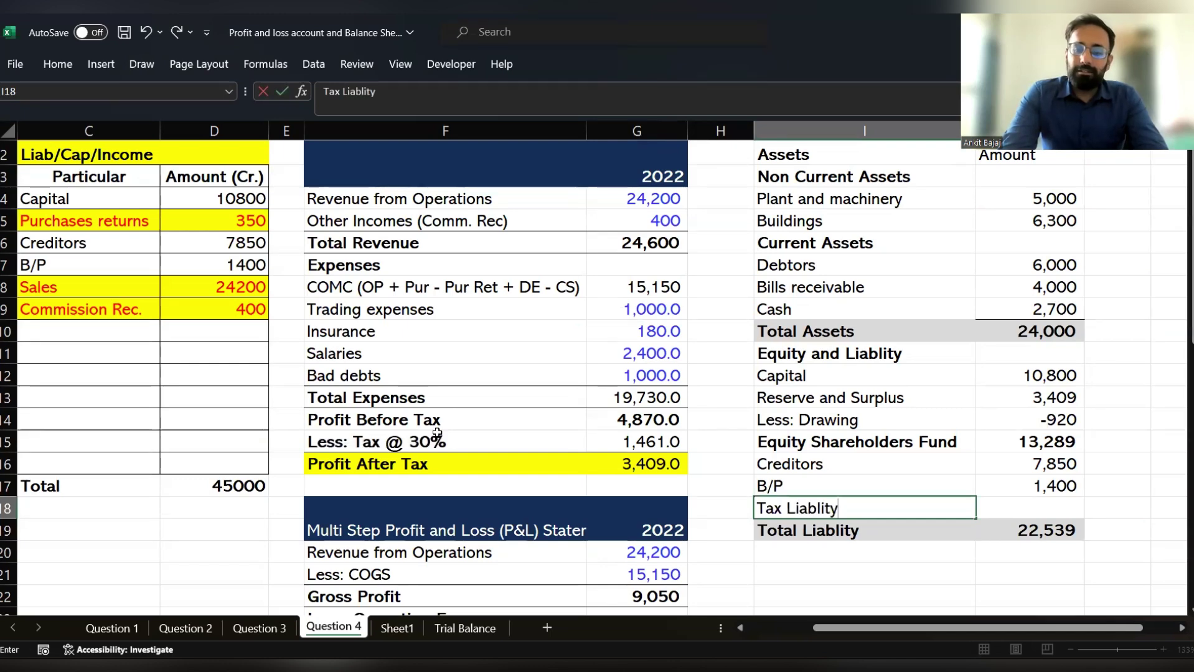
key("BackSpace")
key("BackSpace")
key("BackSpace")
key("BackSpace")
type("ility")
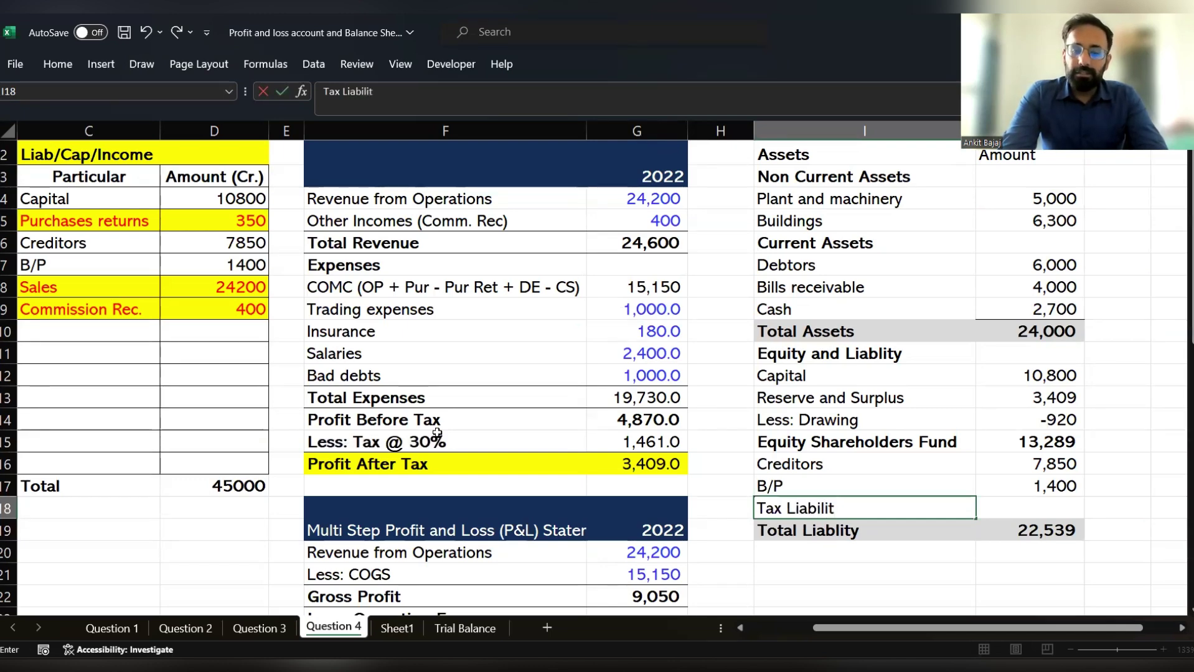
key("Return")
Link the Tax Liability amount in J18 to the tax figure in the Profit and Loss statement with =G15.
key("Up")
key("Right")
type("=")
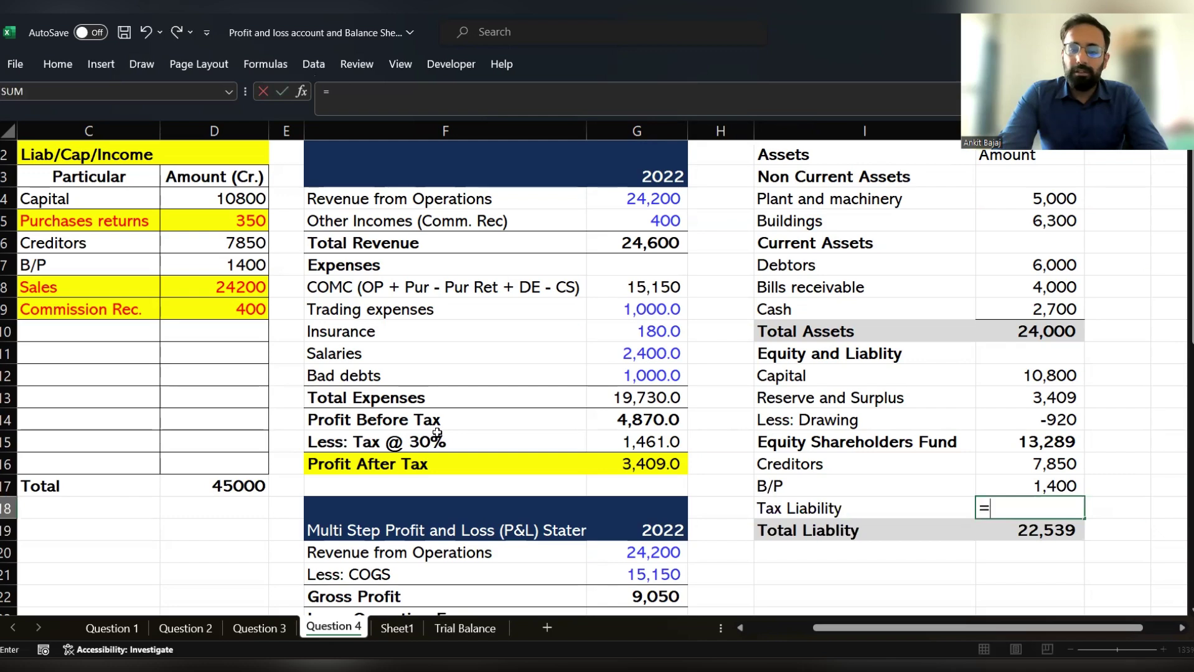
key("Left")
key("Left")
key("Left")
key("Up")
key("Up")
key("Up")
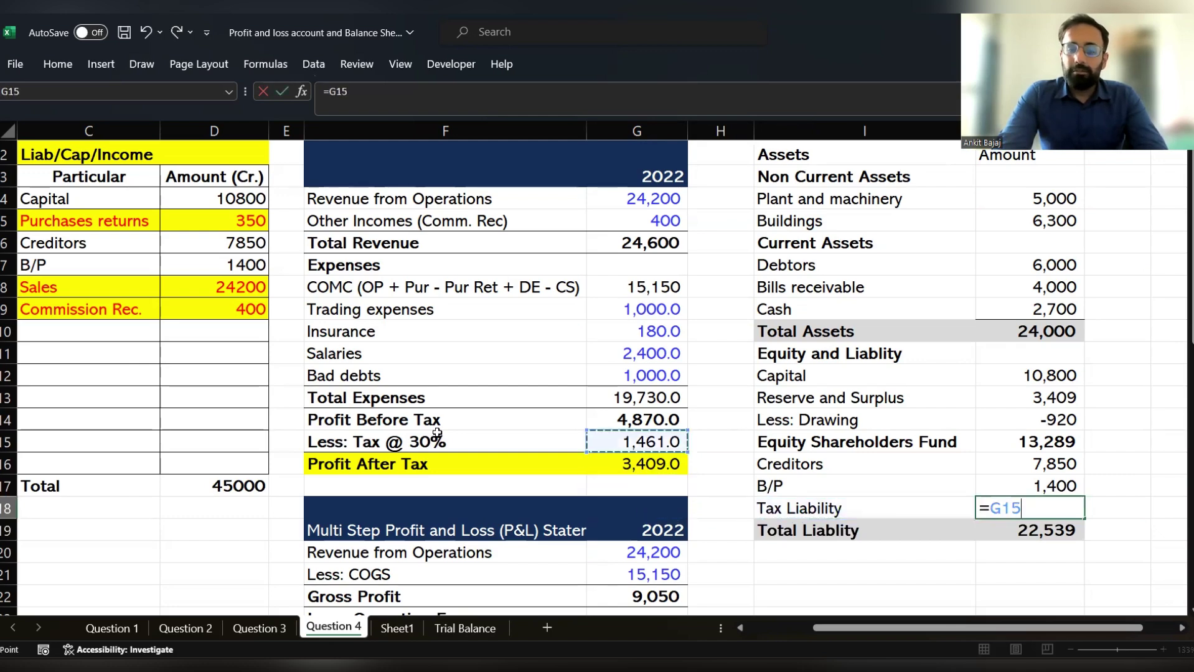
key("Return")
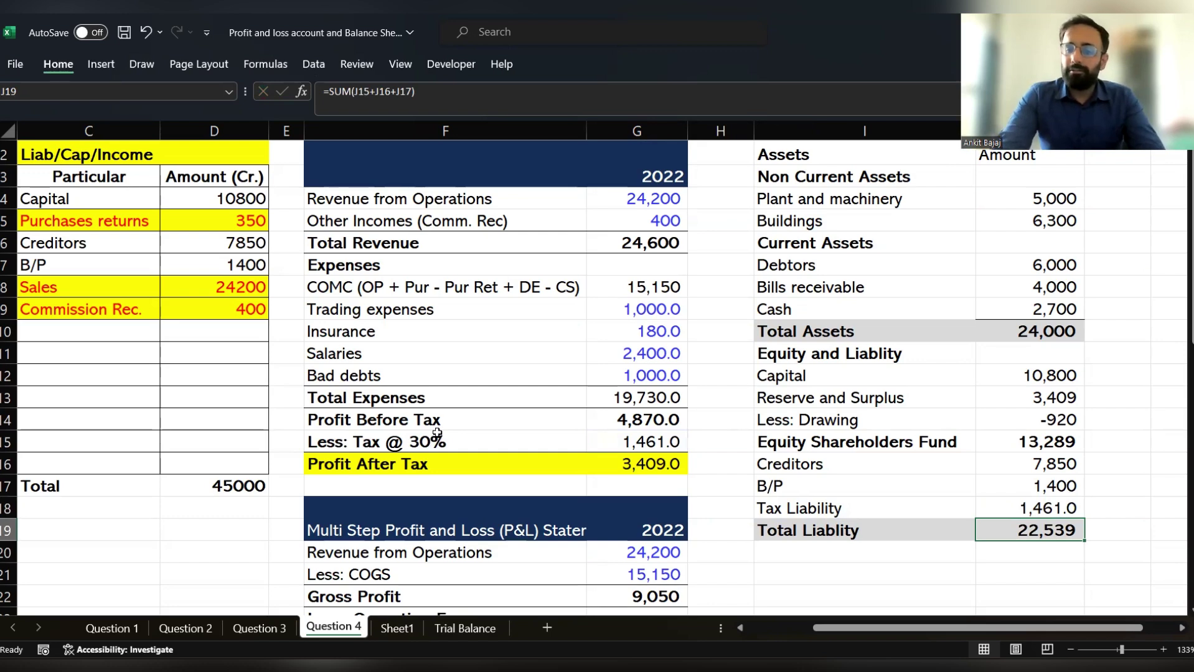
Rewrite the Total Liablity formula in J19 as =SUM(J15+J16+J17+J18) to include the tax liability.
type("=SUM(")
key("Up")
key("Up")
key("Up")
key("Up")
type("+")
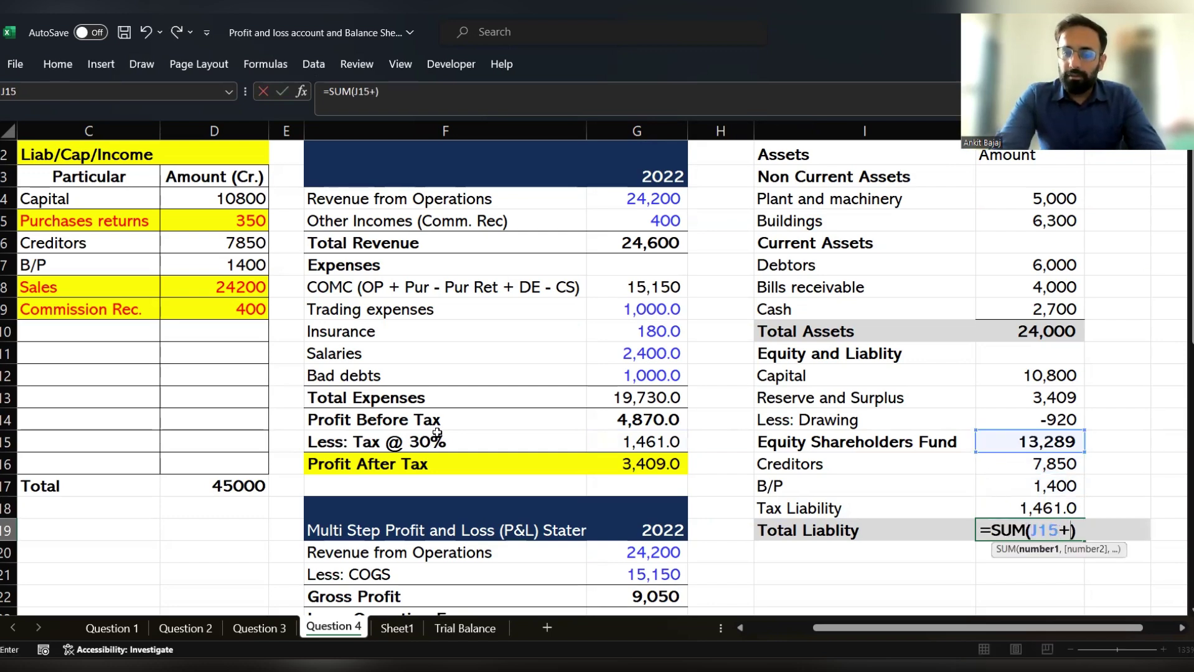
key("Up")
key("Up")
key("Up")
type("+")
key("Up")
key("Up")
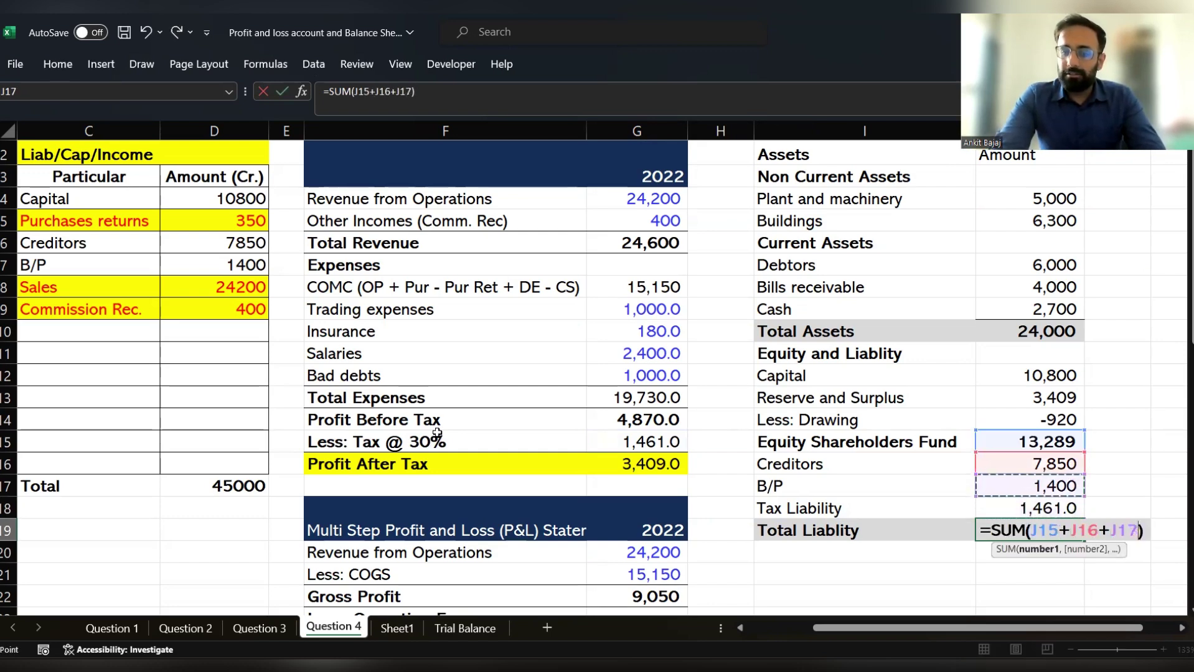
type("+")
key("Up")
key("ctrl+Return")
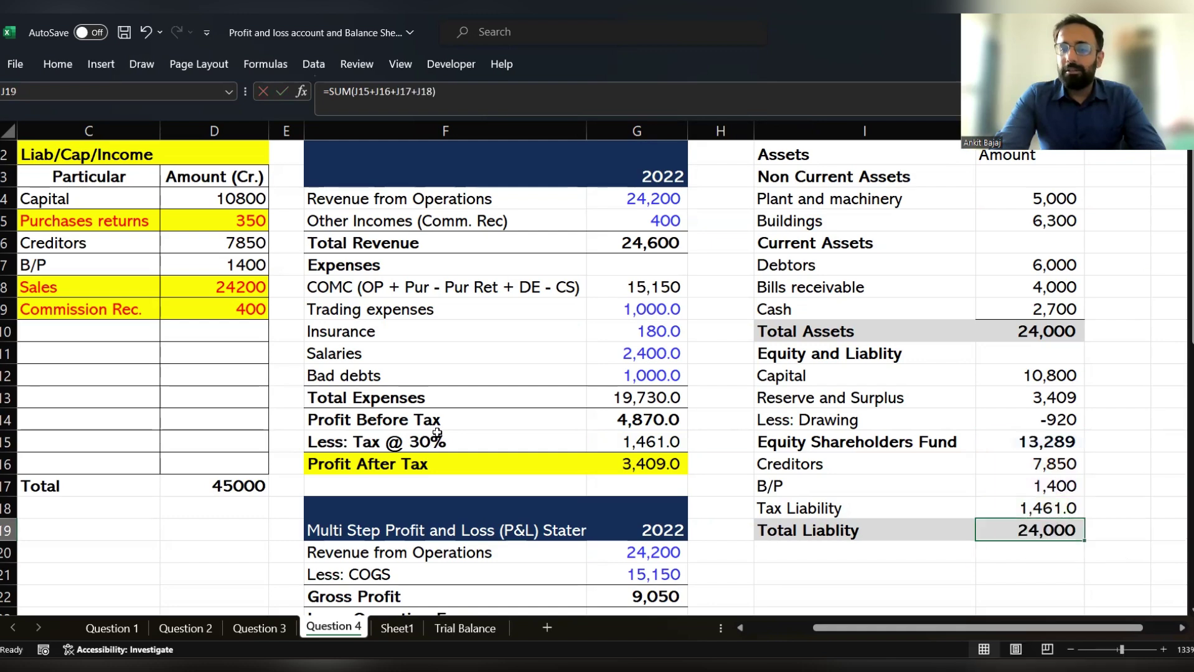
Enter the label Check in I21 below the balance sheet.
key("Up")
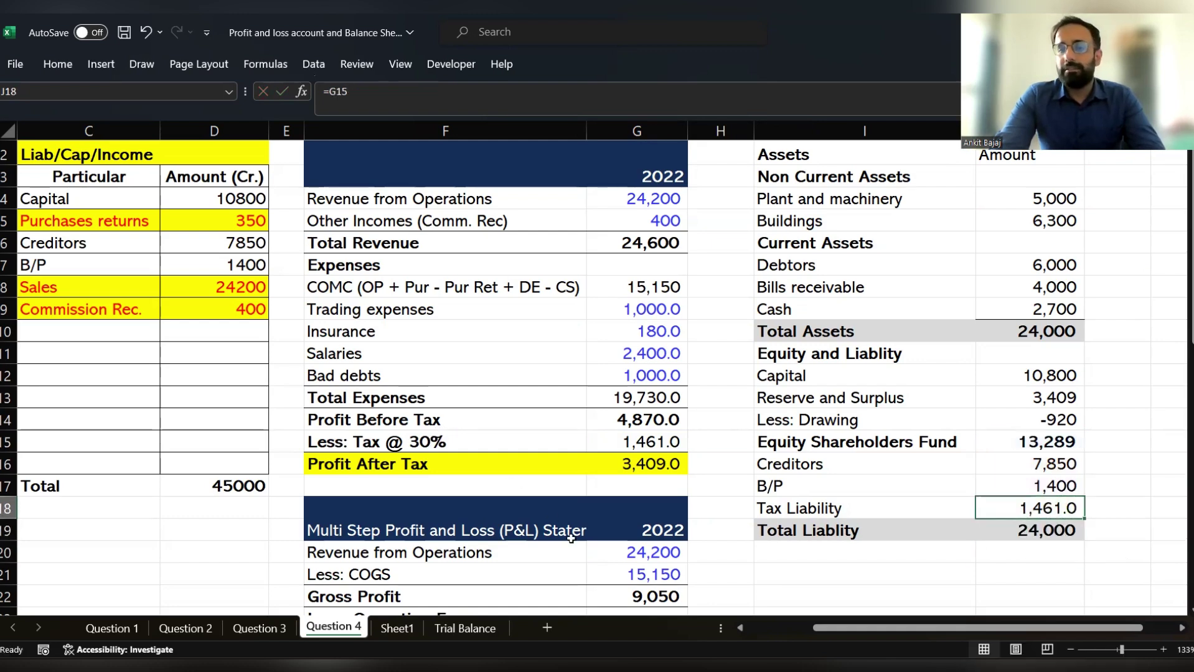
left_click(815, 571)
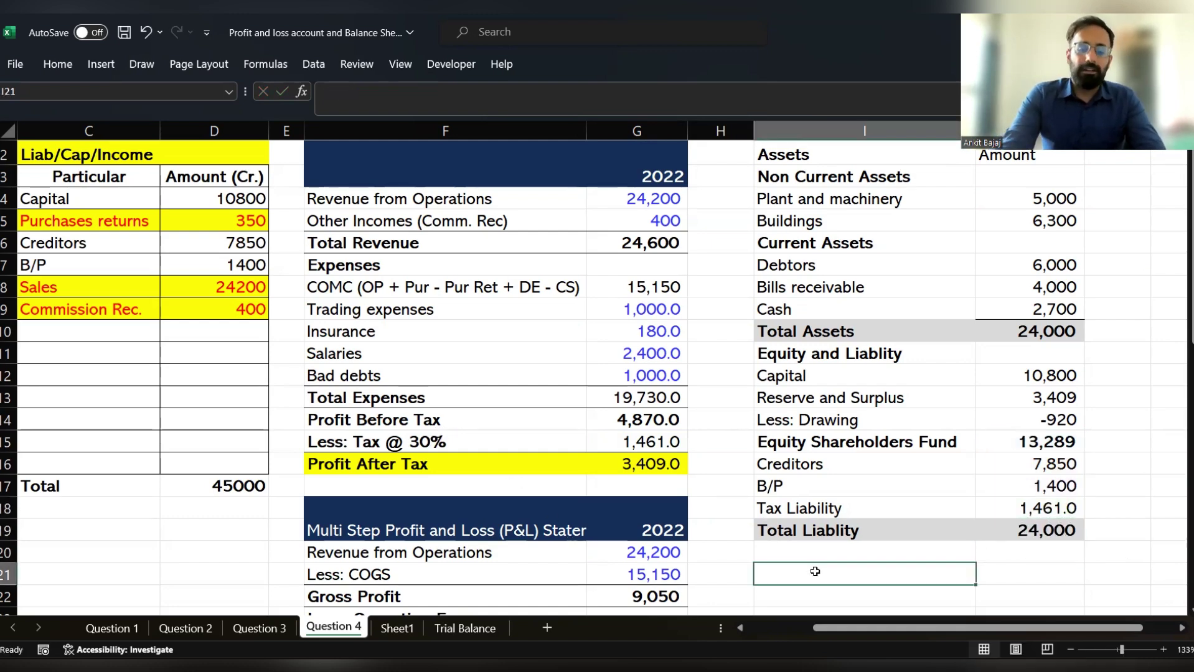
type("Check")
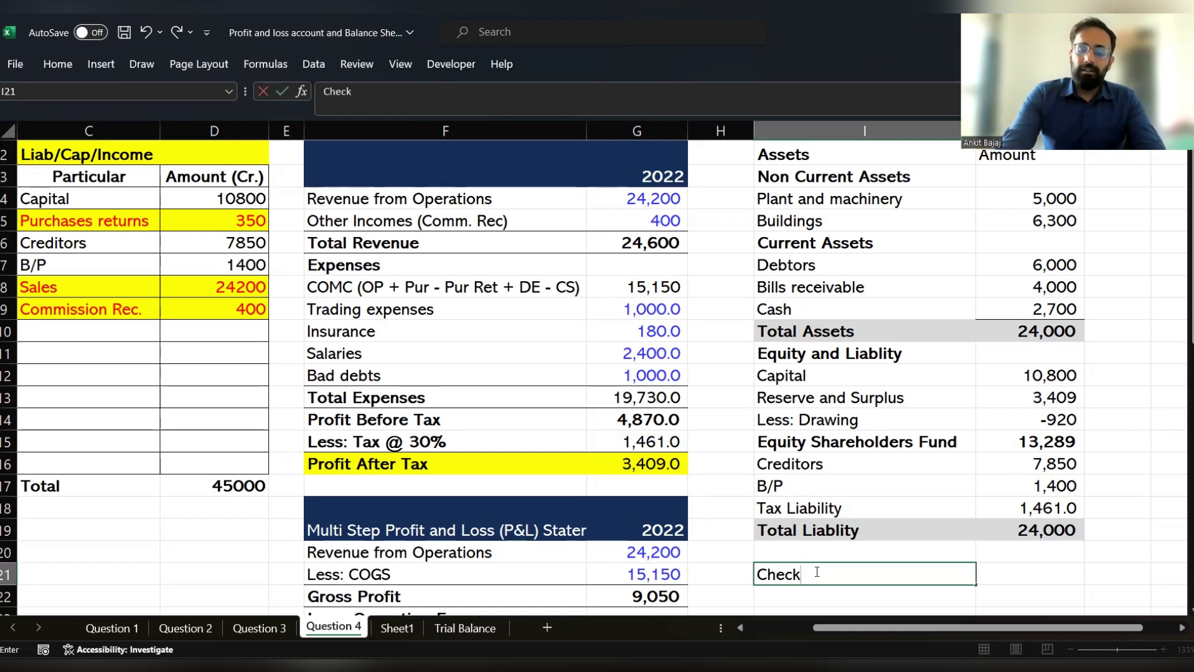
key("Return")
key("Up")
key("Right")
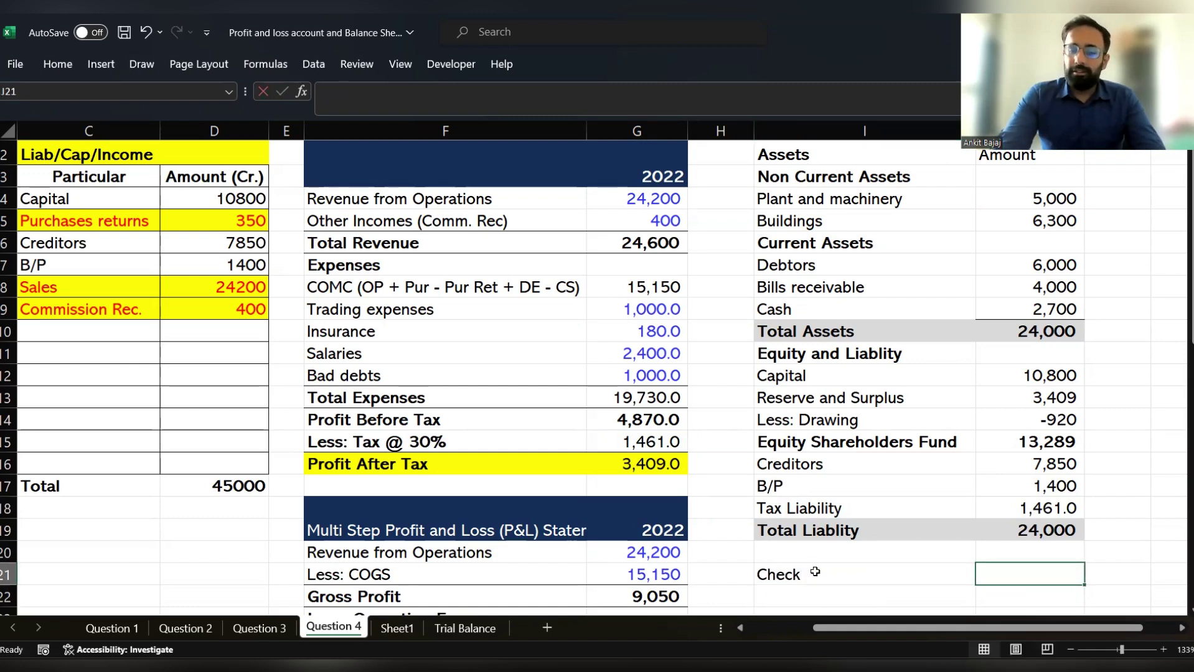
Subtract total liabilities from total assets in J21 with the formula =J10-J19.
type("=")
key("Up")
key("Up")
key("Up")
key("Up")
key("Up")
key("Up")
key("Up")
key("Up")
key("Up")
key("Up")
key("Up")
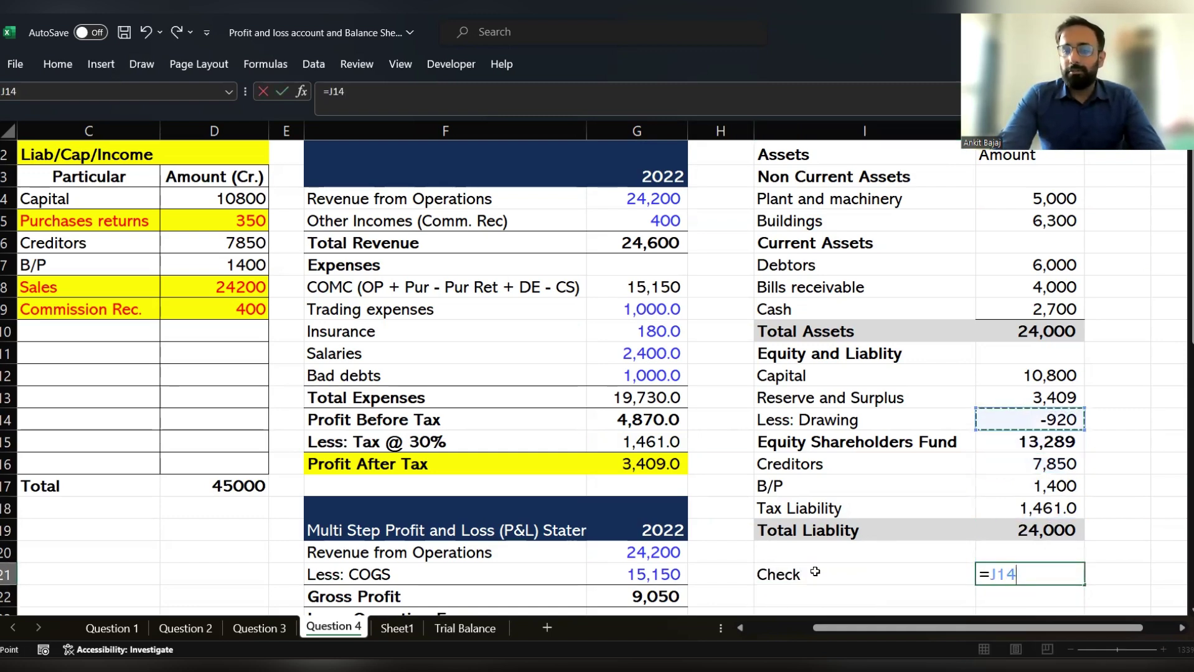
type("-")
key("Up")
key("Up")
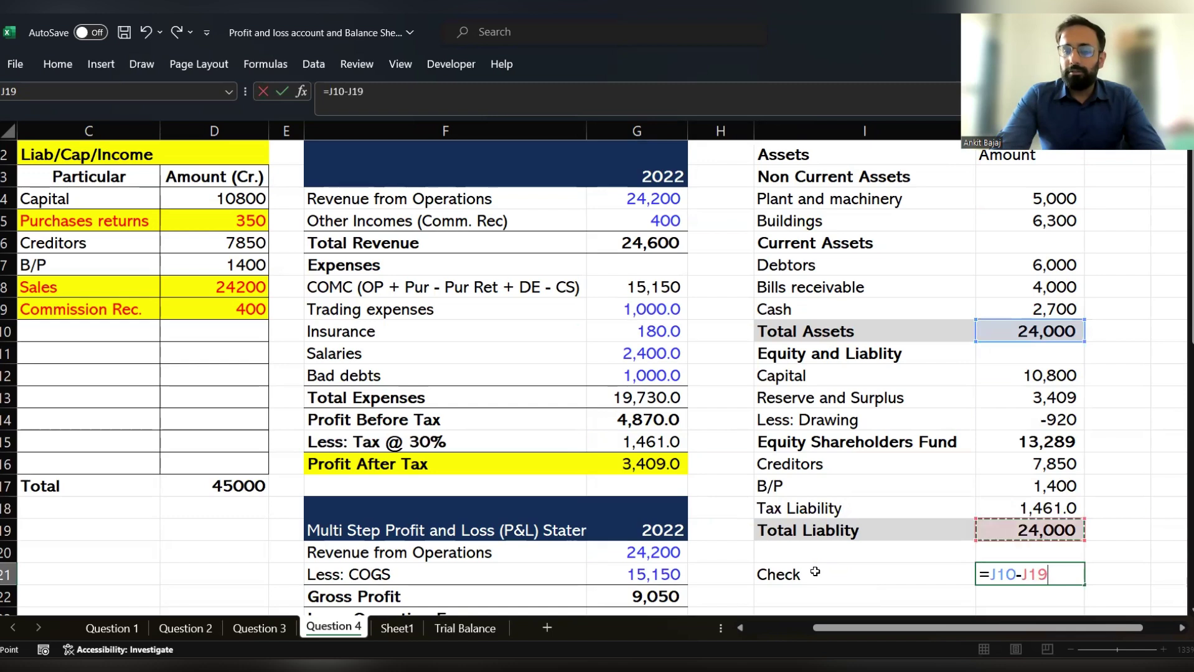
key("Return")
Make the Check row I21:J21 bold.
key("Up")
key("shift+Left")
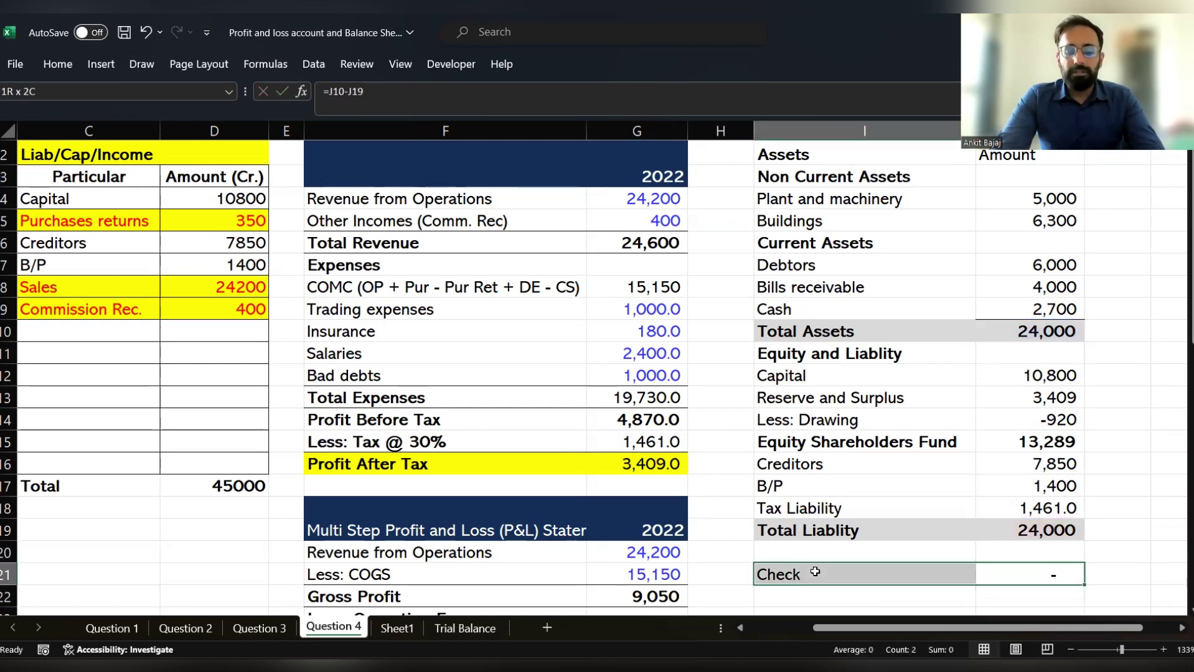
key("ctrl+b")
Apply an outside border around the balance sheet range I2:J19.
key("Up")
key("Up")
key("Up")
key("Up")
key("Up")
key("Up")
key("Up")
key("Up")
key("Up")
key("Up")
key("Up")
key("Up")
key("Up")
key("Up")
key("Up")
key("Up")
key("Up")
key("Up")
key("Up")
key("Up")
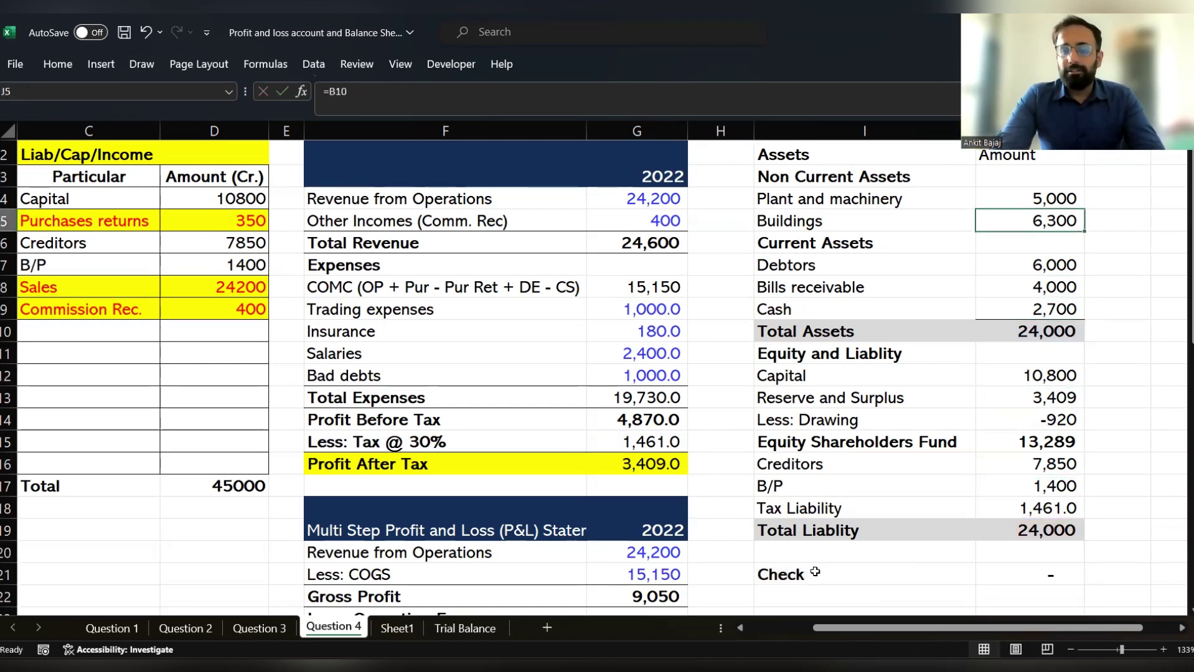
key("Down")
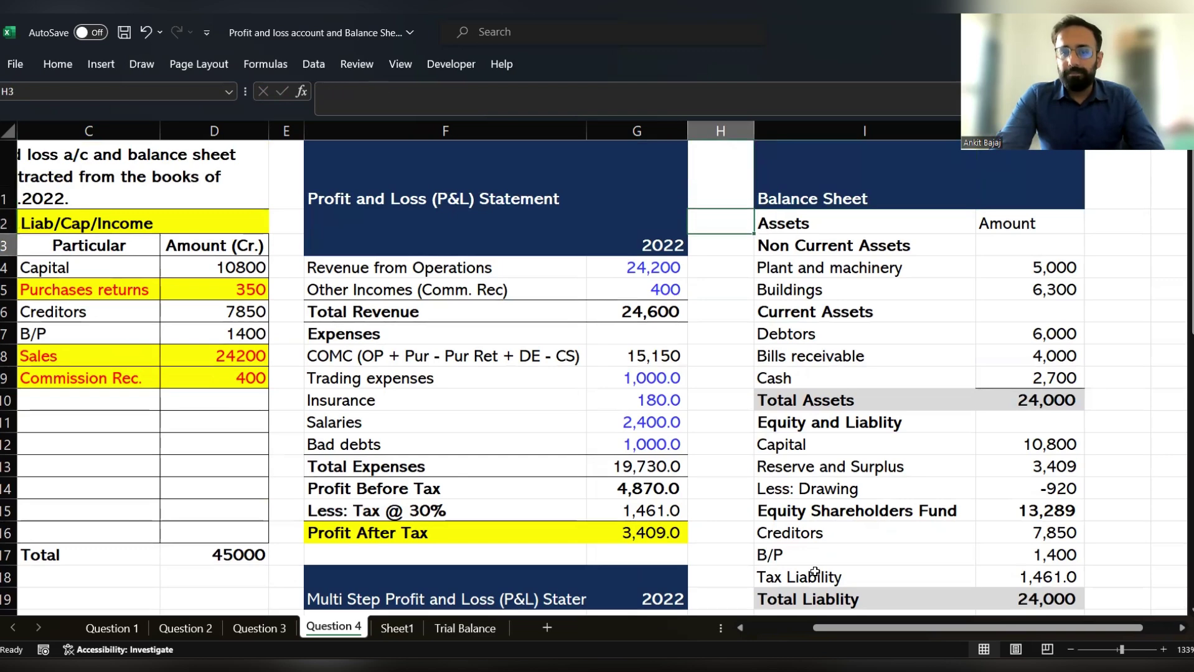
key("Right")
key("shift+Right")
key("shift+Down")
key("shift+Down")
key("shift+Down")
key("shift+Down")
key("shift+Down")
key("shift+Down")
key("shift+Down")
key("shift+Down")
key("shift+Down")
key("shift+Down")
key("shift+Down")
key("shift+Down")
key("shift+Down")
key("shift+Down")
key("shift+Down")
key("shift+Down")
key("shift+Down")
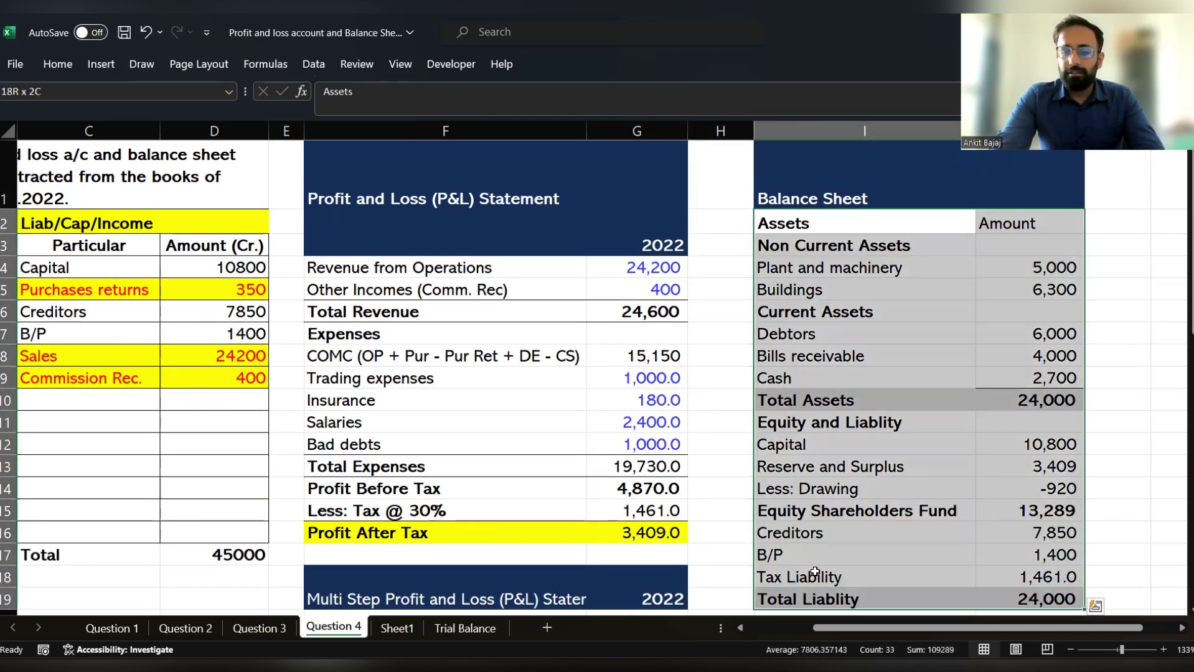
scroll(814, 571, "down", 1)
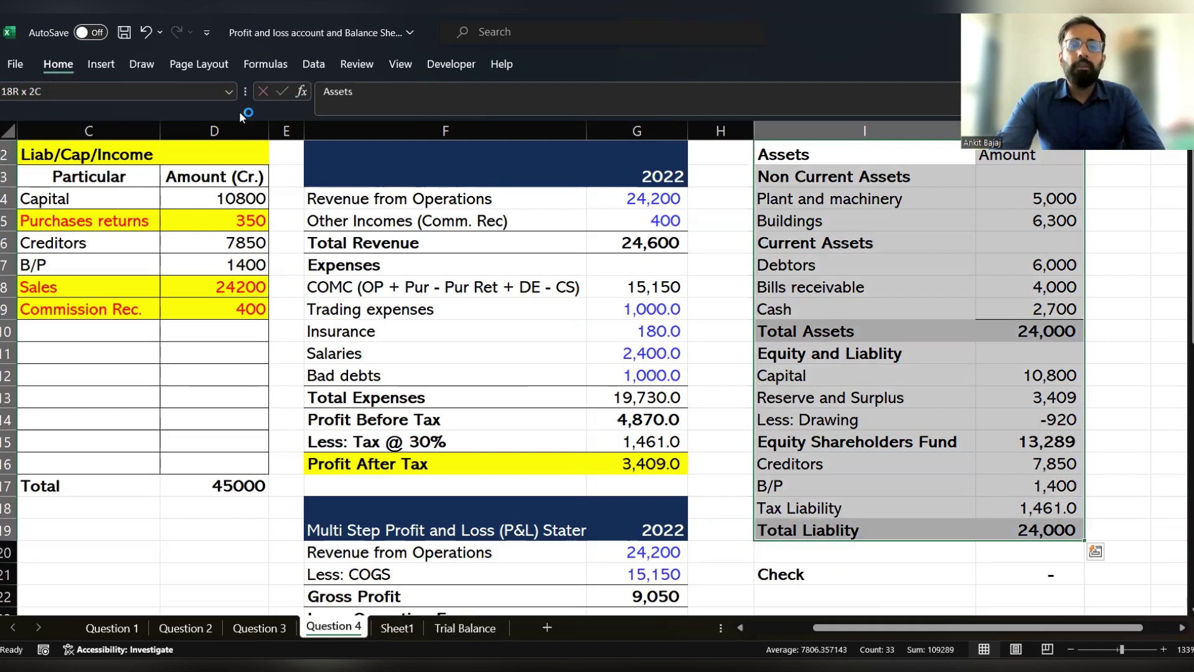
left_click(55, 66)
left_click(183, 119)
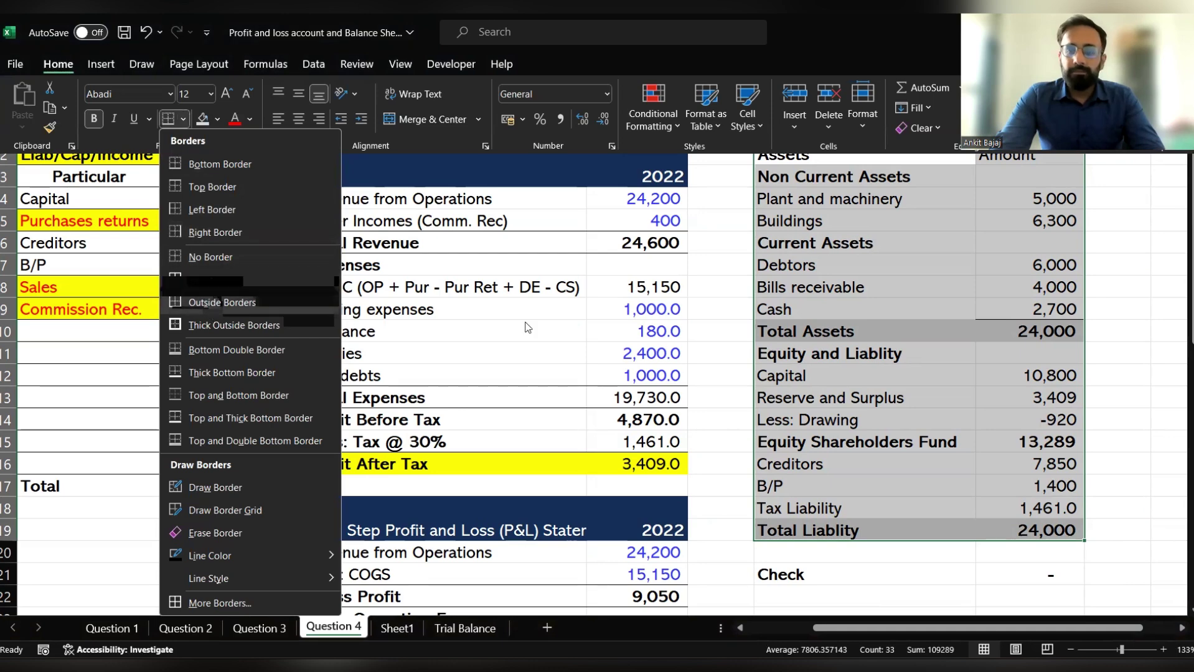
left_click(234, 325)
Make the Amount heading in J2 bold and centre it in the cell.
left_click(865, 229)
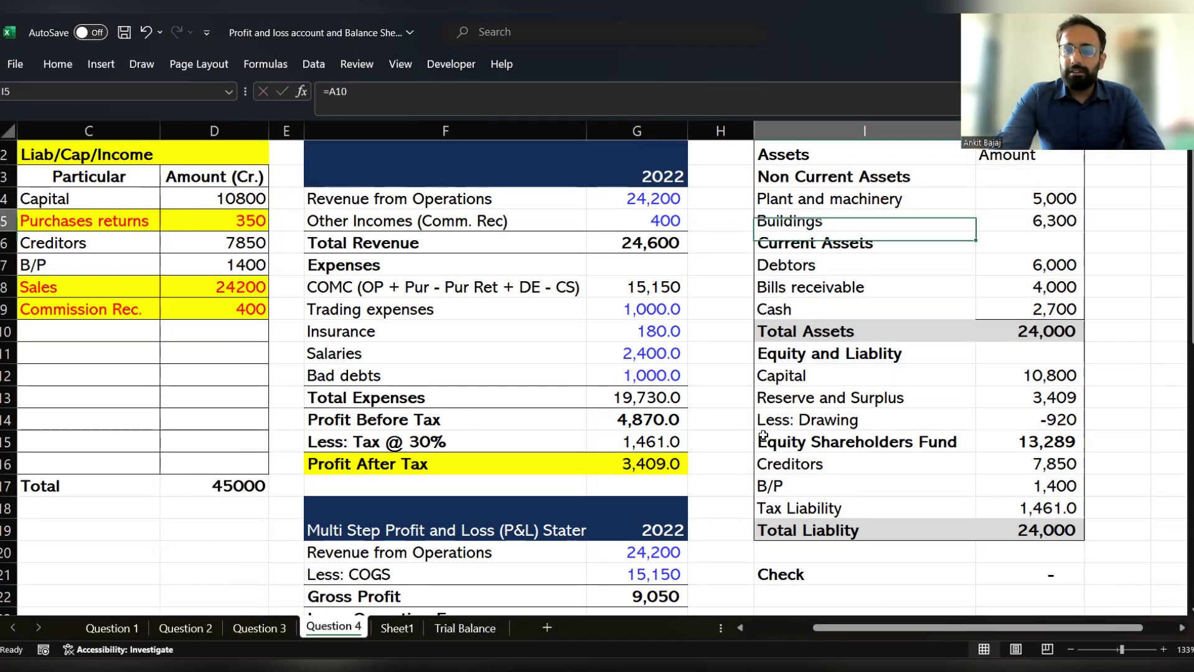
key("Up")
key("Up")
key("Up")
key("Up")
key("Down")
key("Down")
key("Right")
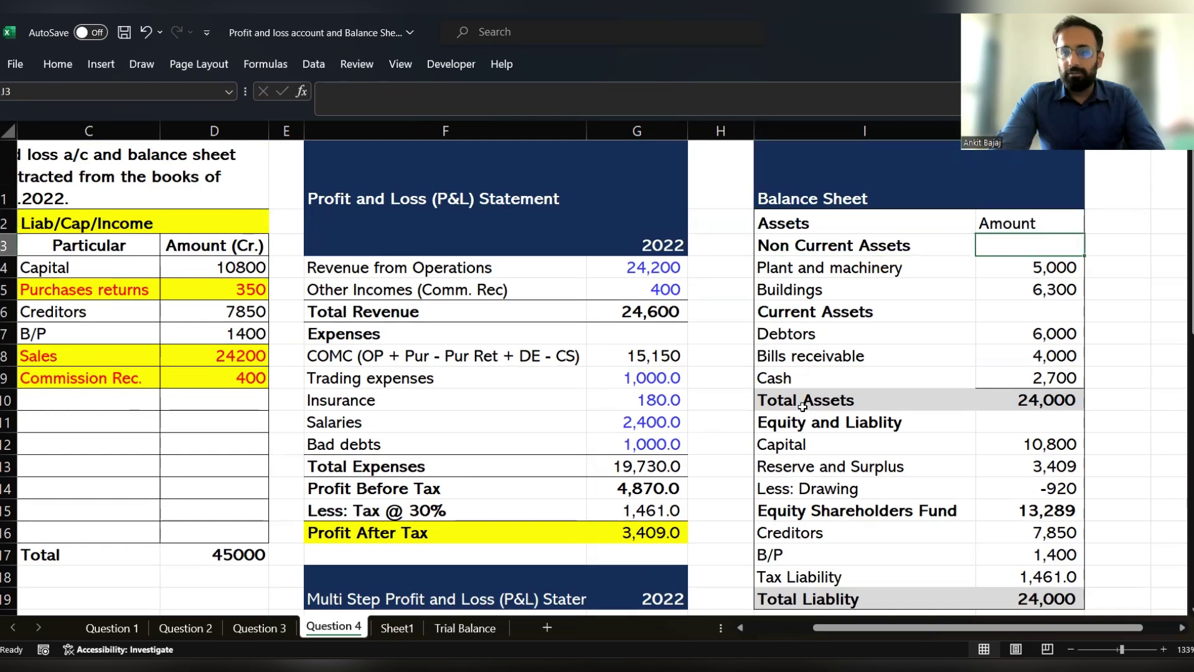
key("Up")
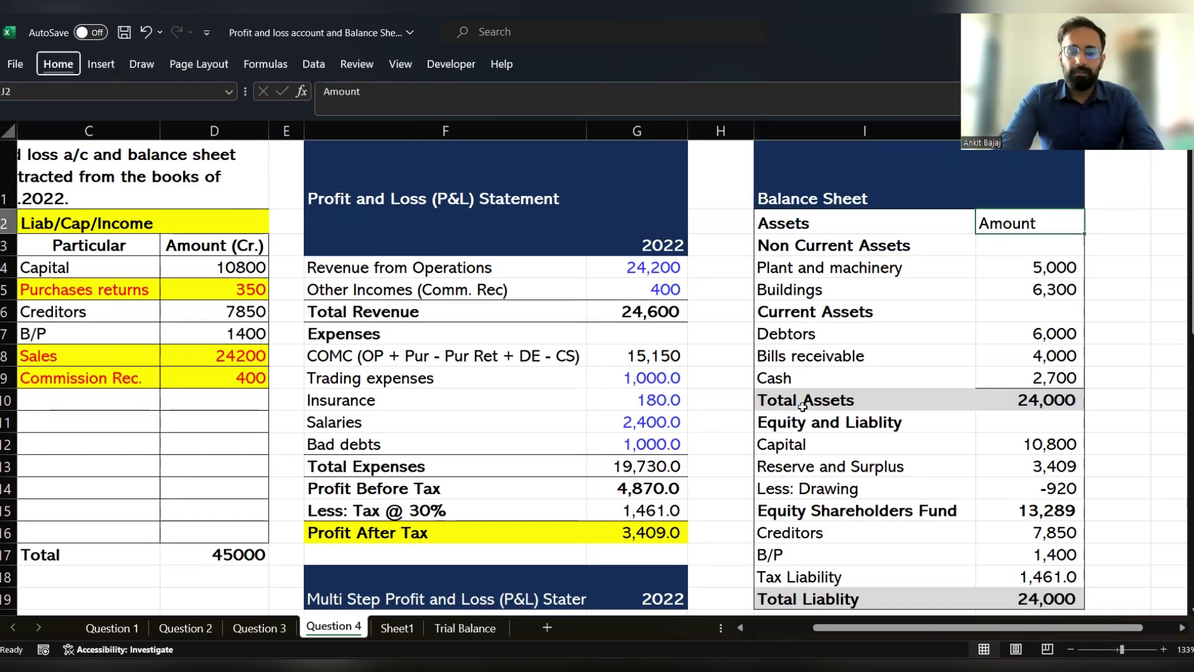
key("ctrl+b")
key("alt+h")
key("a")
key("c")
Review the Question 4 trial balance in A1:D17 alongside the Profit and Loss statement.
left_click(398, 309)
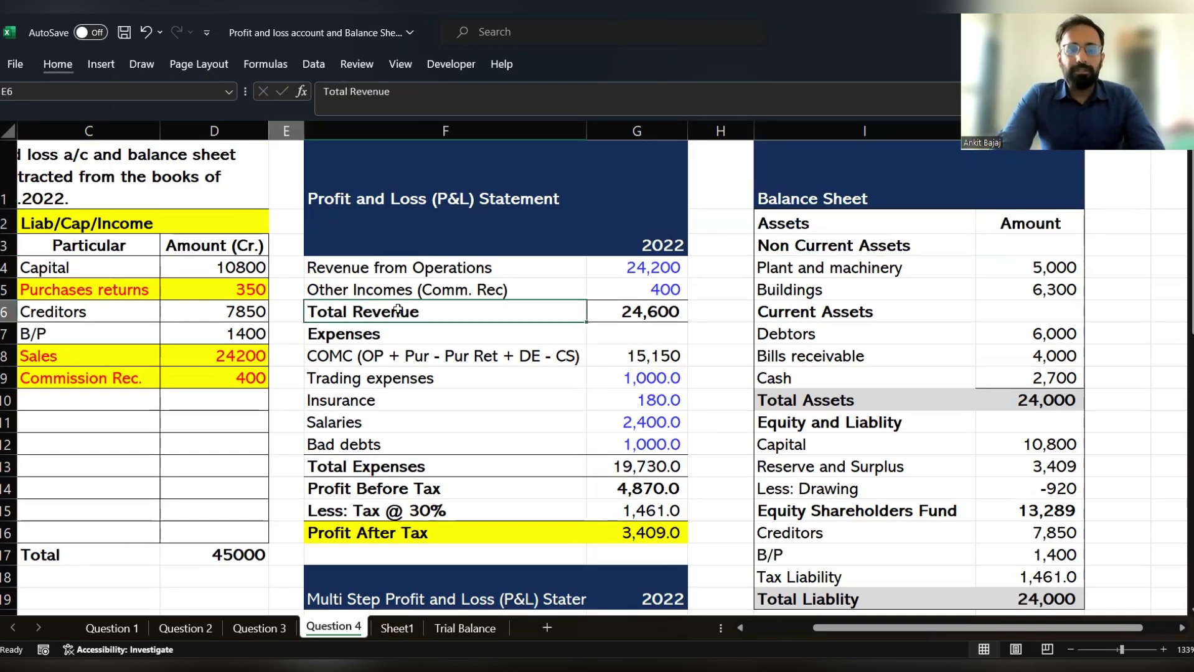
key("Home")
scroll(398, 308, "down", 2)
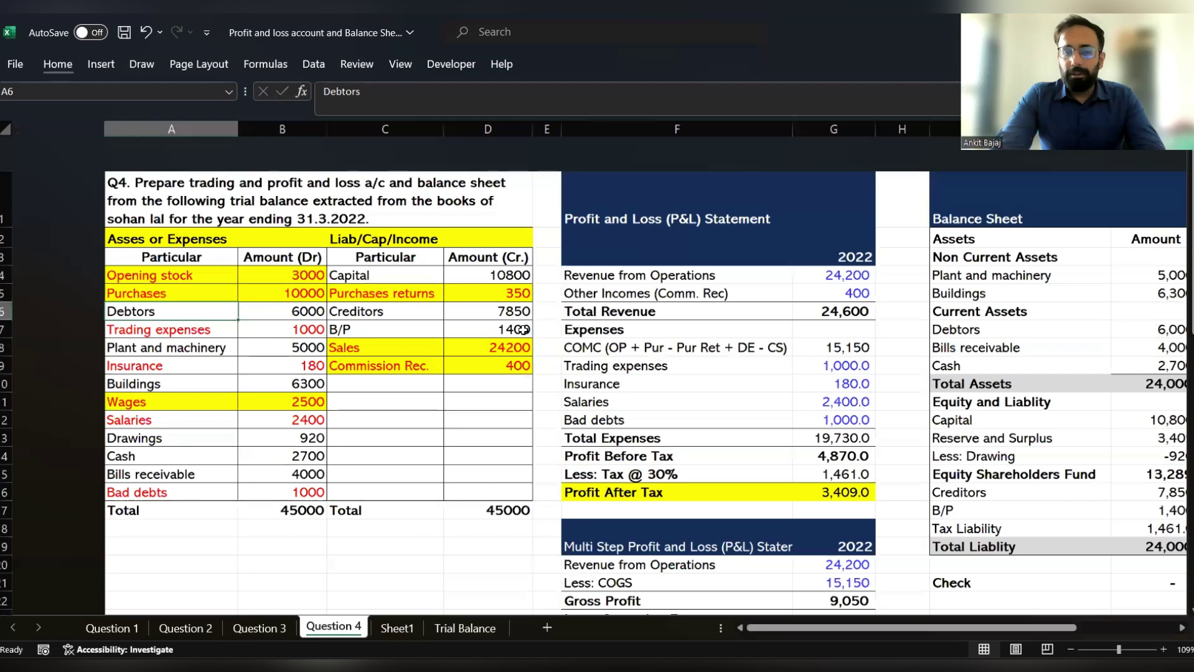
scroll(523, 329, "down", 1)
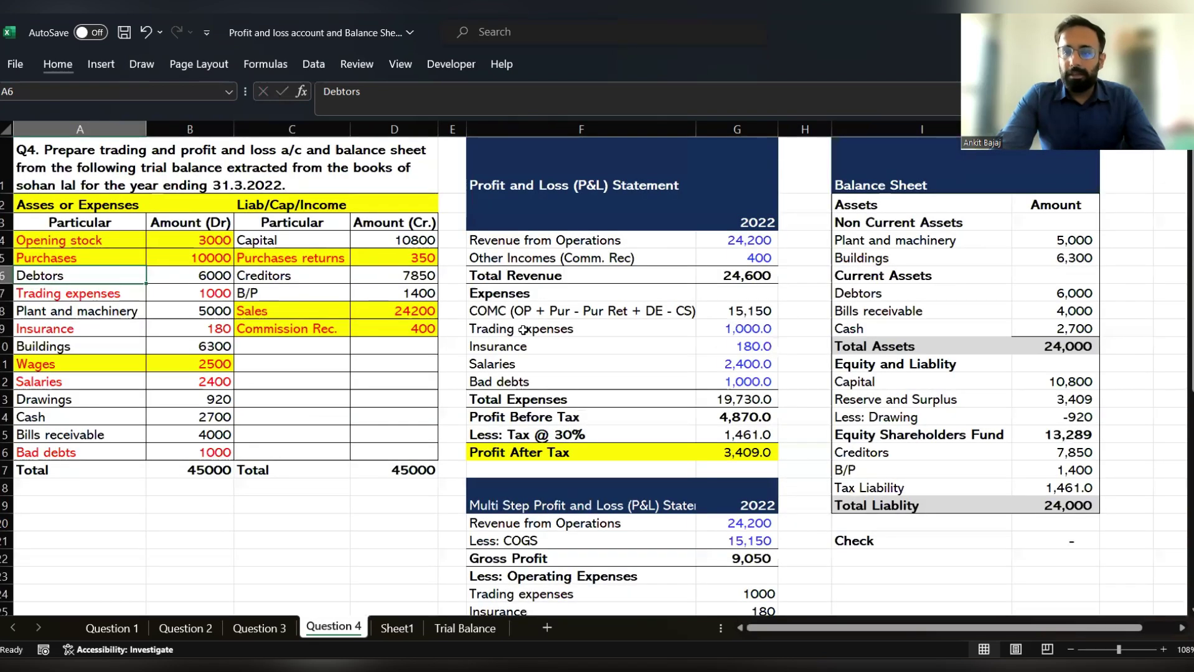
left_click(633, 291)
key("Down")
key("Down")
key("Down")
key("Down")
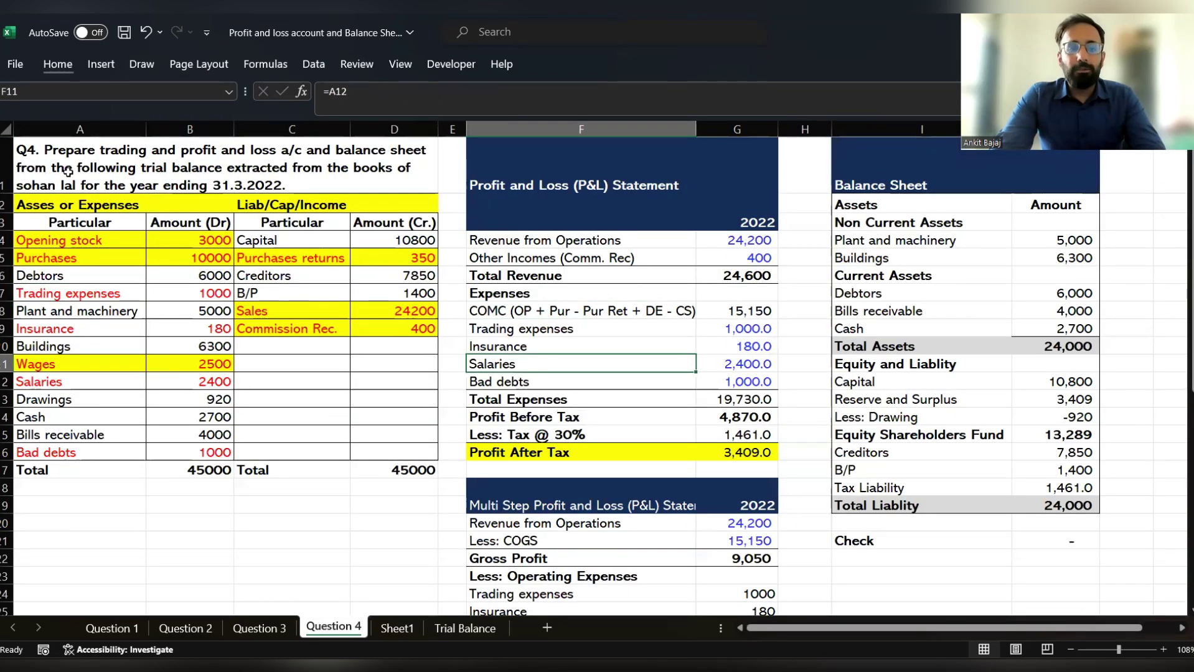
left_click_drag(68, 171, 265, 461)
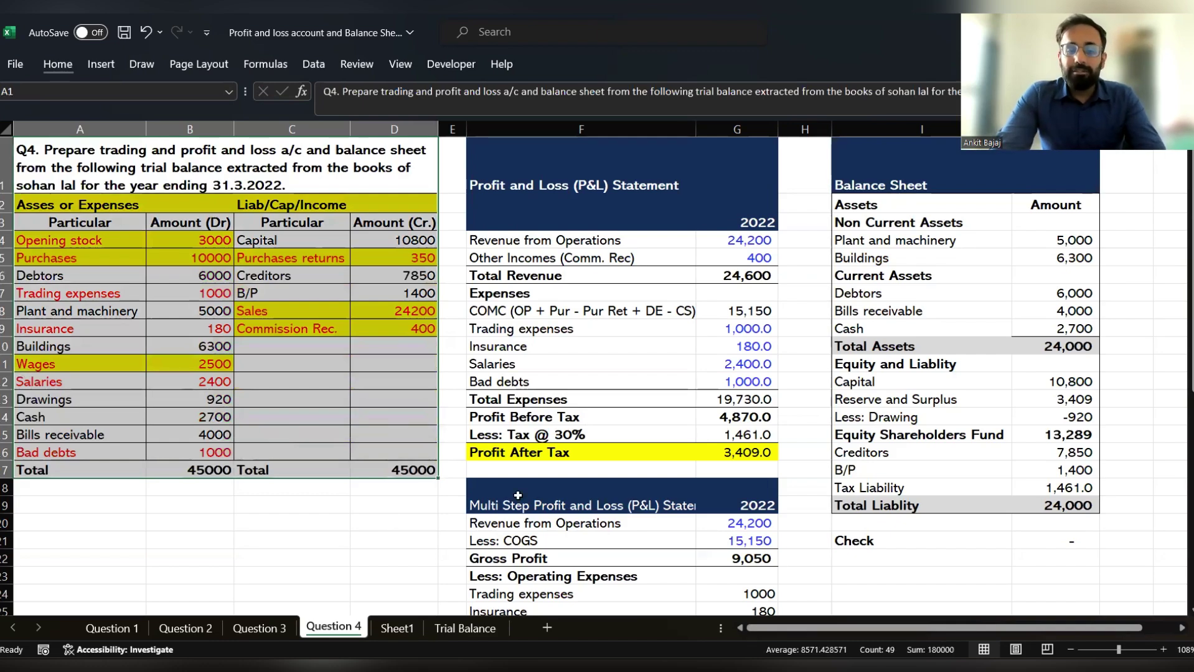
Review the Multi Step Profit and Loss statement in F19:G33 and the Total Assets amount in the balance sheet.
left_click_drag(517, 498, 710, 447)
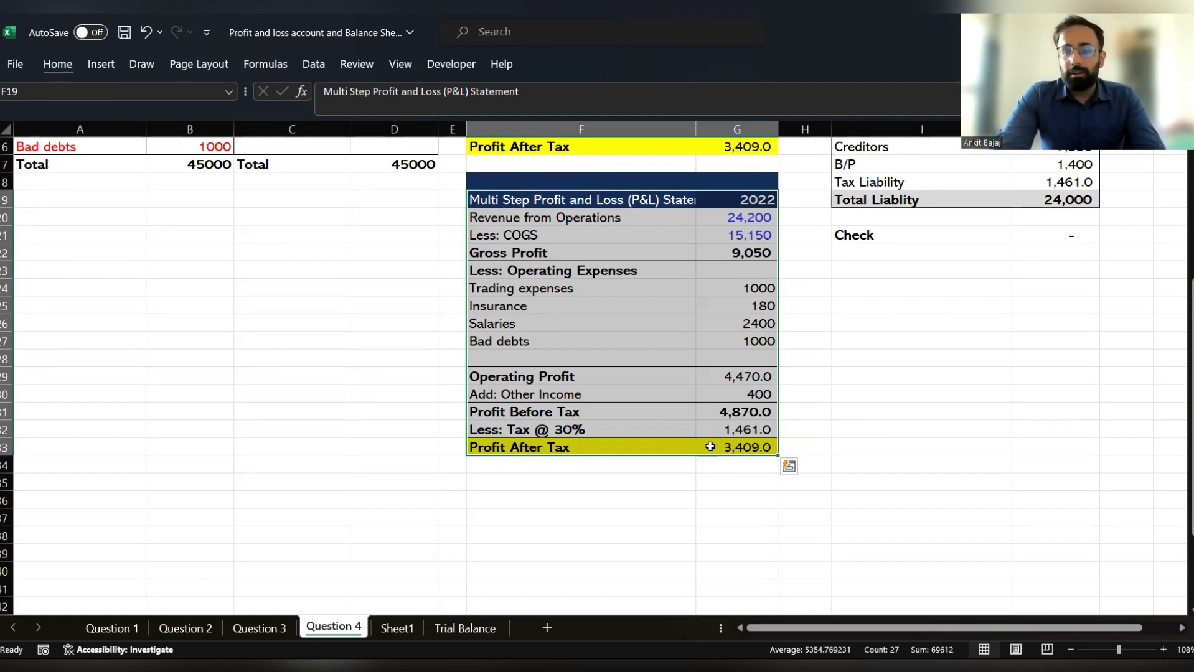
key("Up")
key("Up")
key("Up")
key("Up")
key("Up")
key("Up")
key("Up")
key("Up")
key("Up")
key("Up")
key("Up")
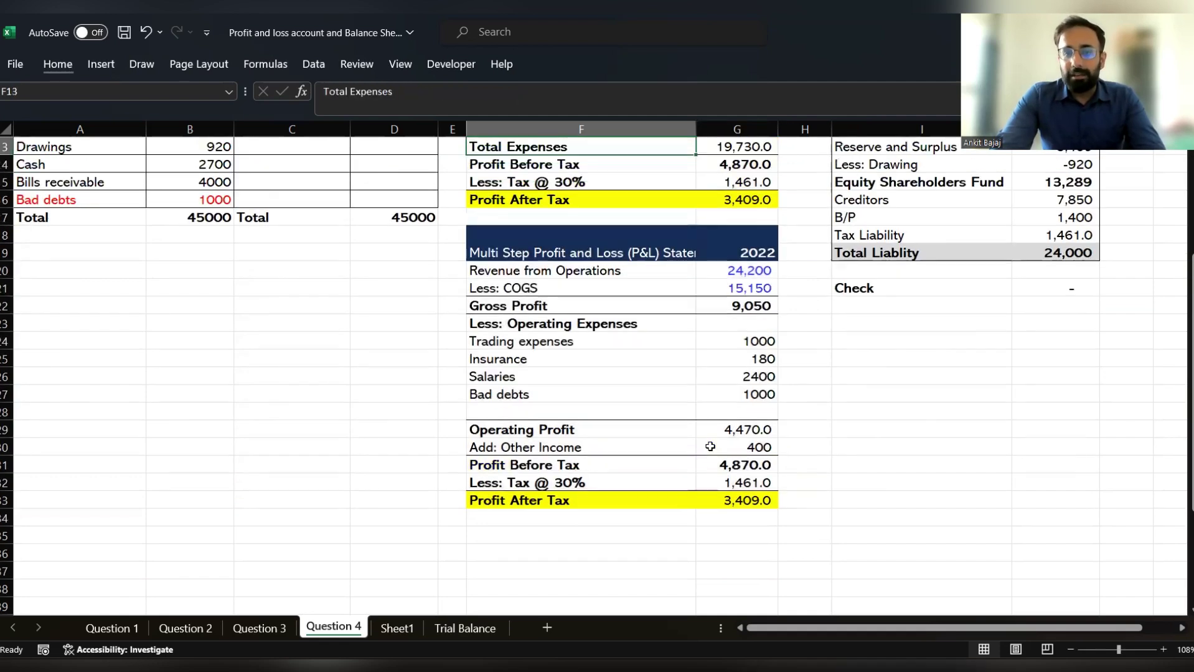
key("Up")
key("Up")
key("Up")
key("Up")
key("Up")
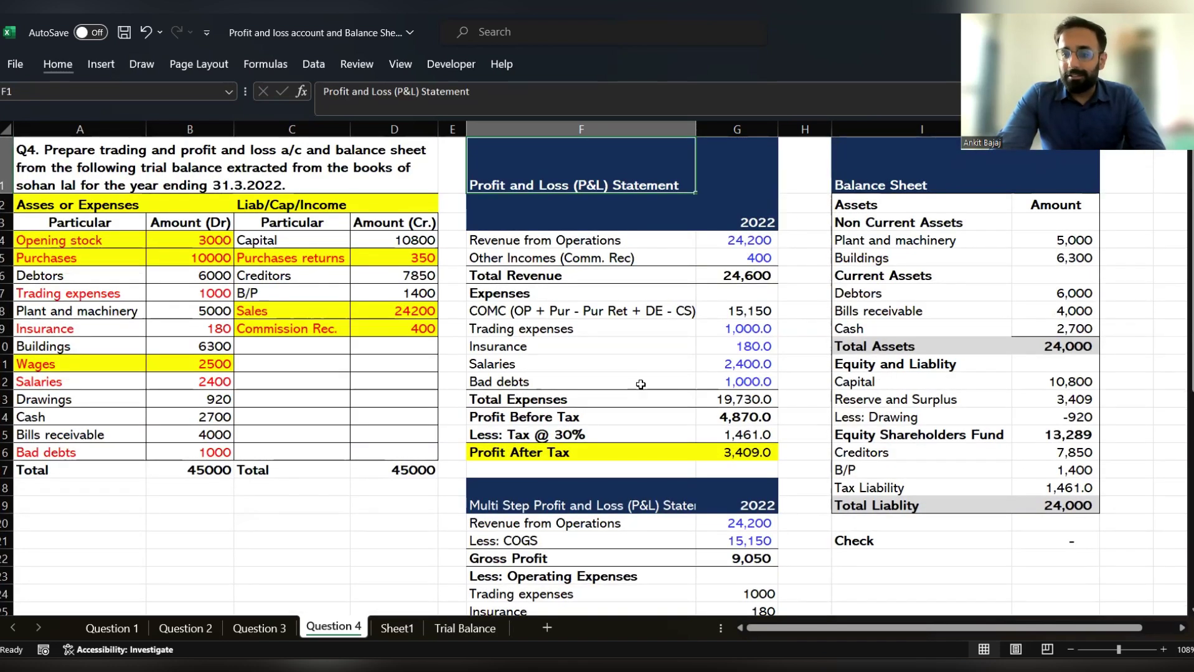
left_click(1050, 352)
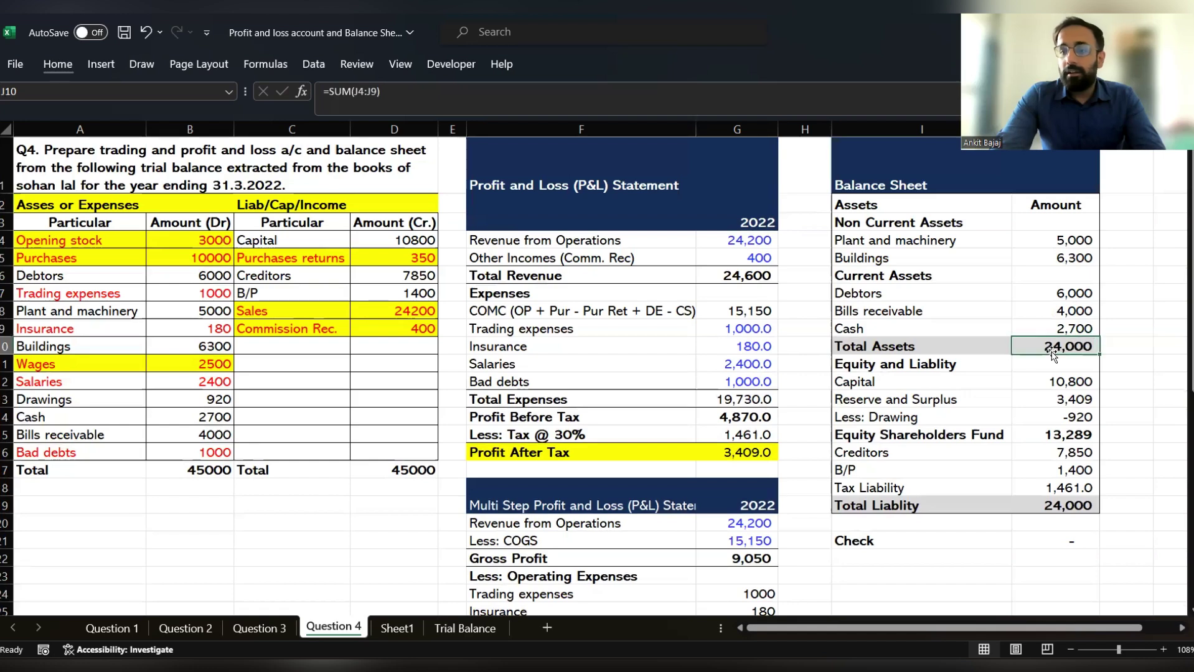